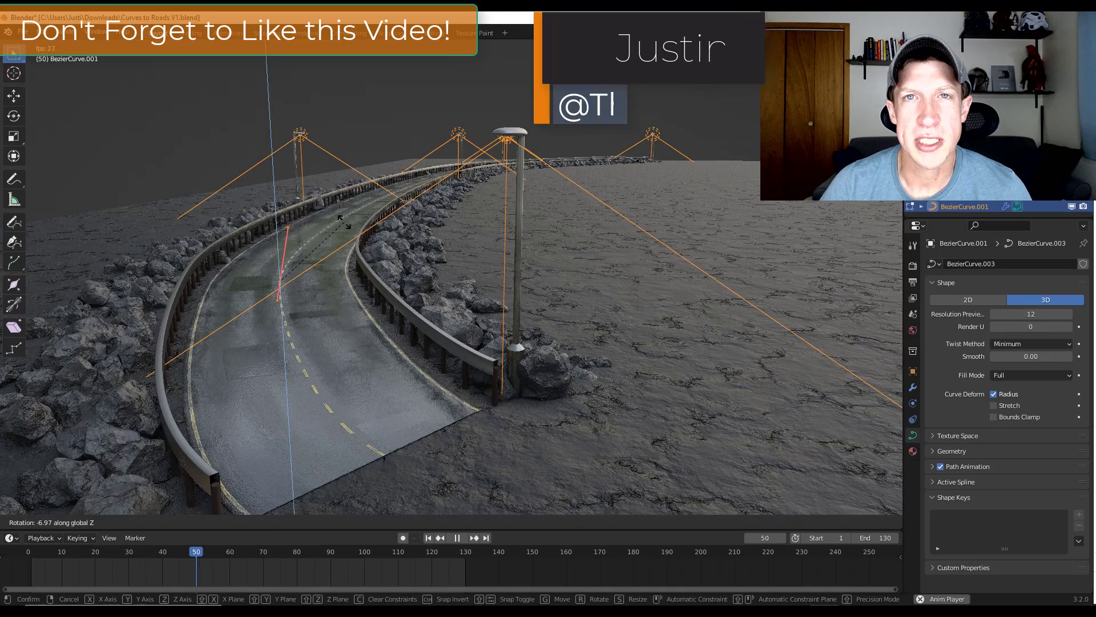
Set the road generator's railing height to 0.750, post distance to 0.57 m and rock length to 0.11 m.
key(Tab)
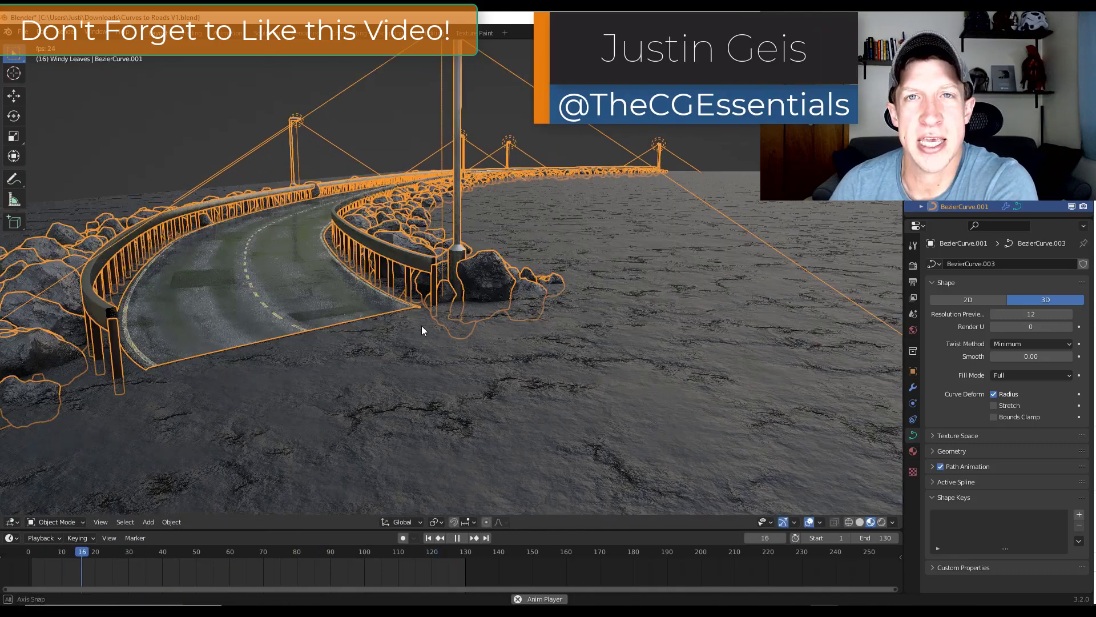
click(914, 387)
mouse_move(1031, 331)
mouse_down()
mouse_move(1094, 343)
mouse_move(1031, 327)
mouse_up()
scroll(1033, 349, down, 3)
drag(1033, 386, 1017, 387)
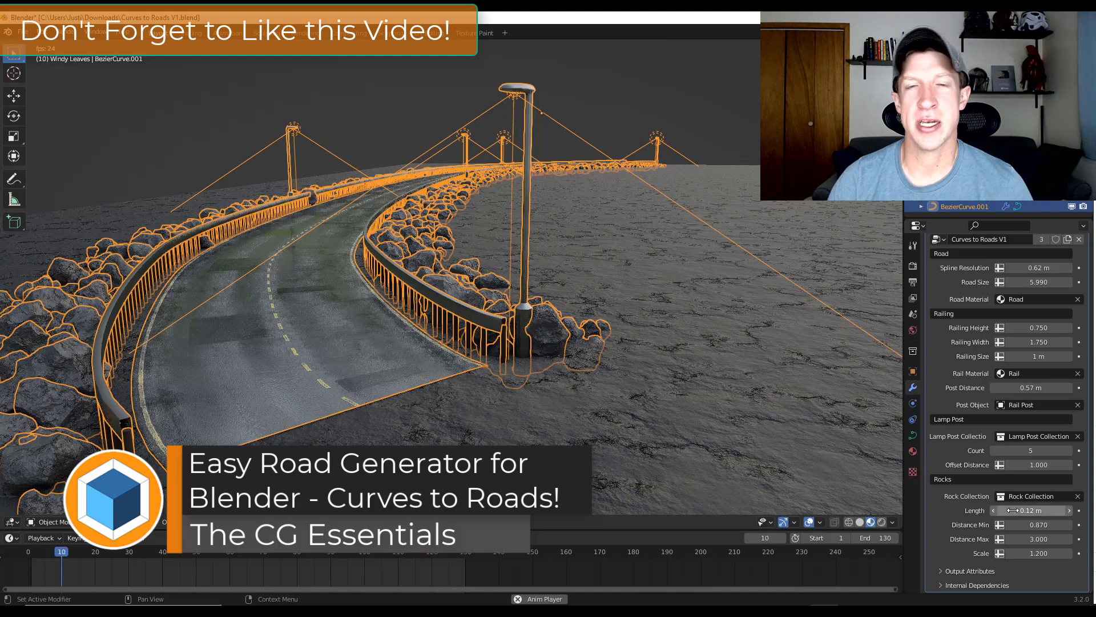
mouse_move(1028, 510)
mouse_down()
mouse_move(1044, 510)
mouse_move(1029, 524)
mouse_move(1062, 538)
mouse_move(1057, 552)
mouse_move(1038, 553)
mouse_move(1015, 510)
mouse_up()
Switch the viewport to Rendered shading and increase the number of lamp posts along the road.
key(z)
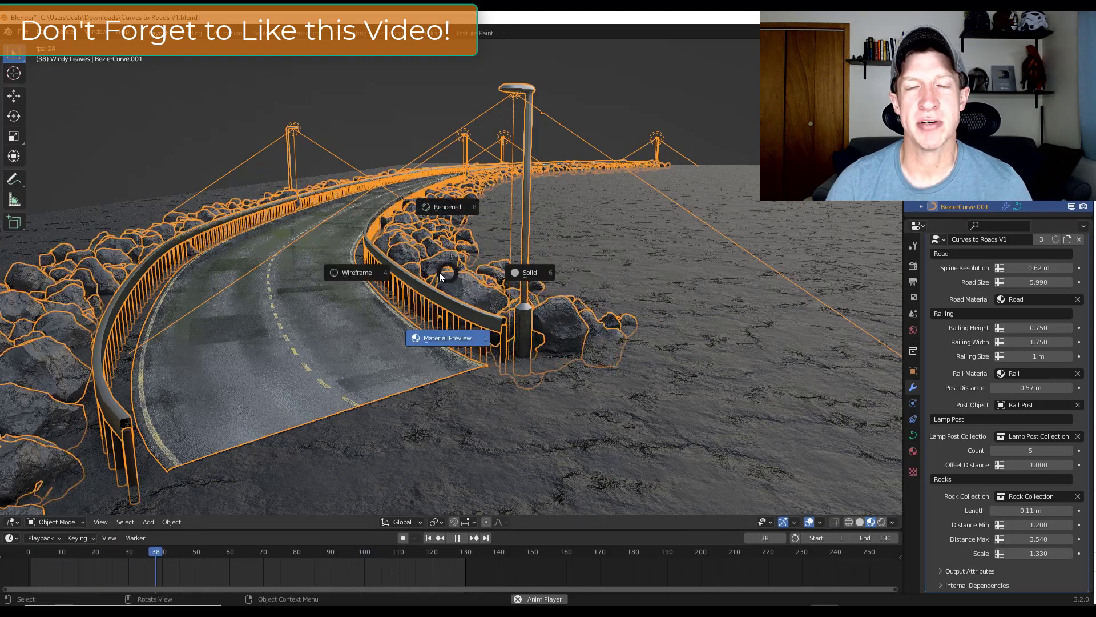
click(447, 206)
drag(1019, 450, 1063, 450)
Change the light color of the lamp posts' spot light.
click(959, 182)
click(913, 419)
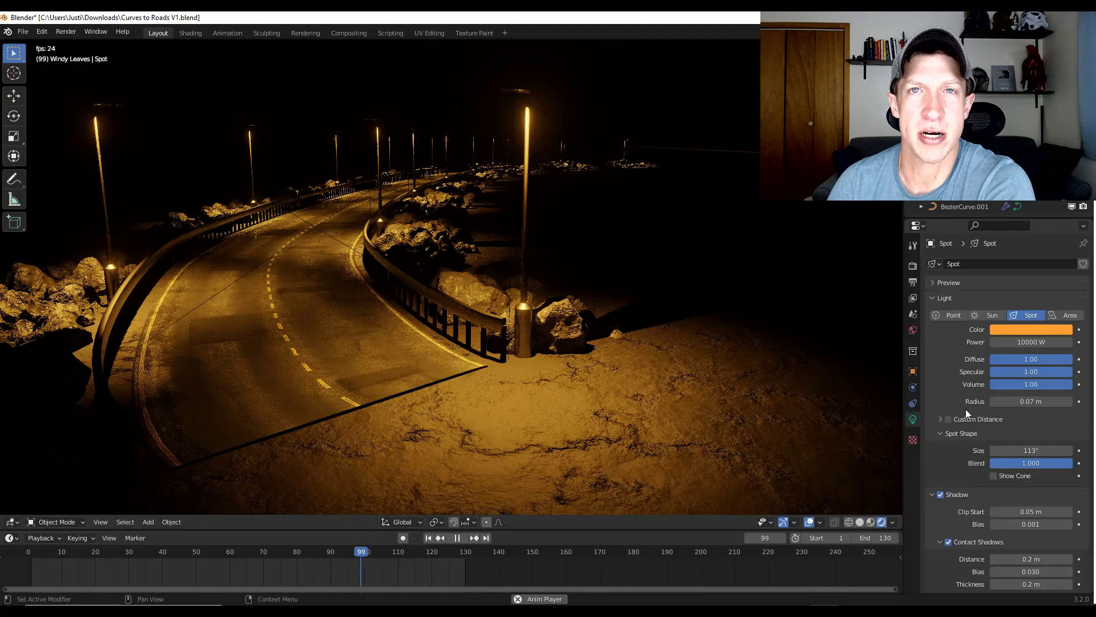
click(1032, 330)
click(1026, 240)
drag(1026, 239, 989, 243)
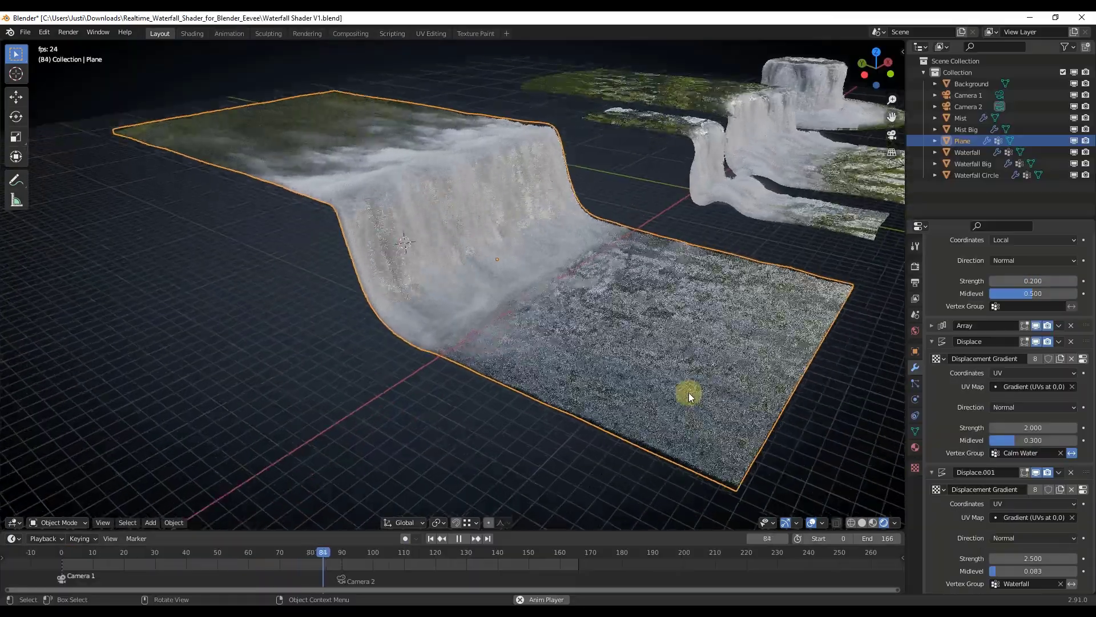
Look over the waterfall model and scrub through the Lego assembly animation.
middle_drag(689, 392, 698, 379)
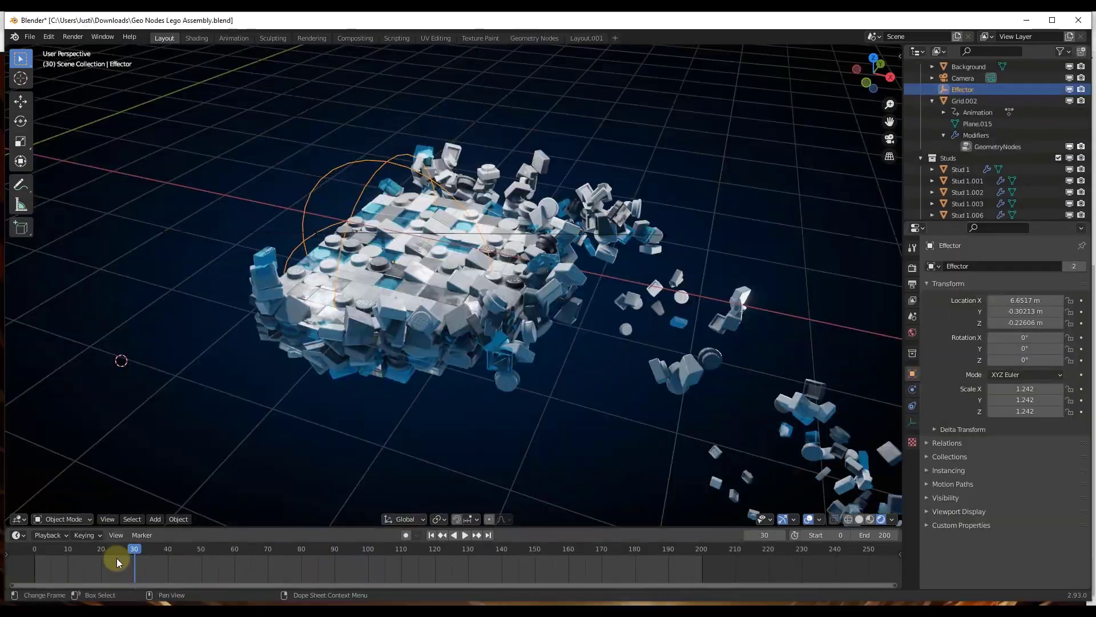
drag(117, 562, 382, 580)
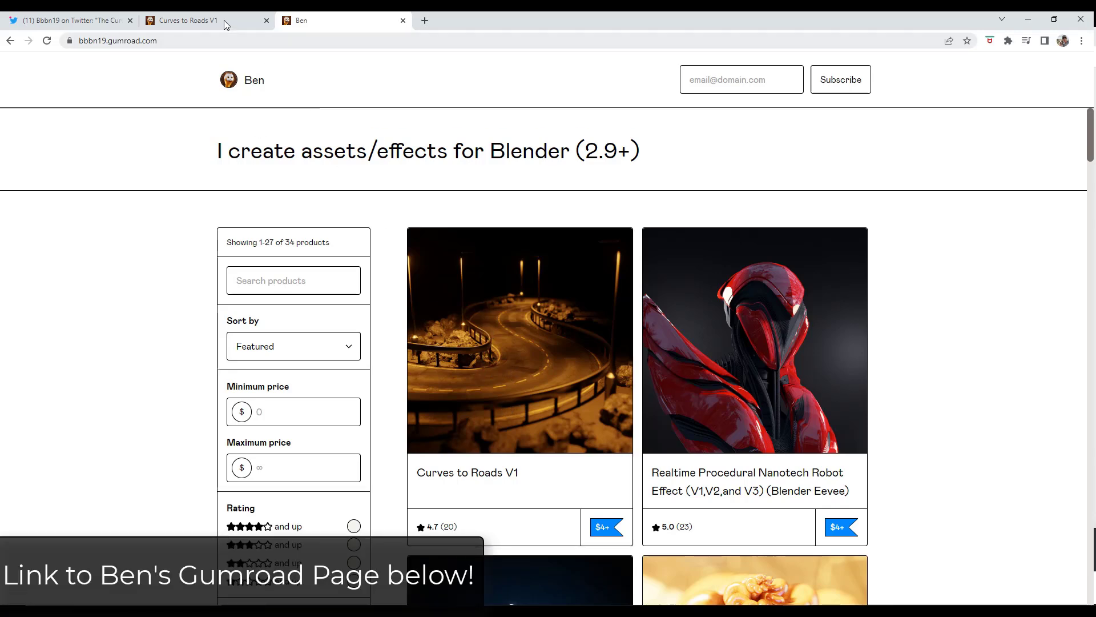
Switch to the browser and look through the Curves to Roads V1 product page.
drag(224, 20, 331, 20)
scroll(571, 388, up, 5)
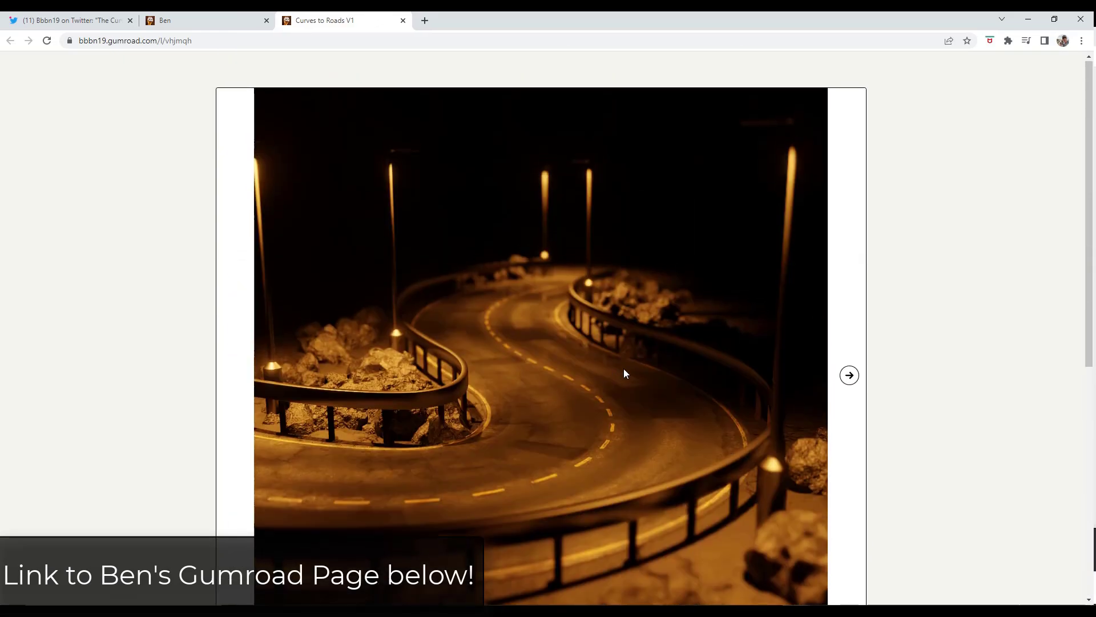
scroll(623, 369, down, 3)
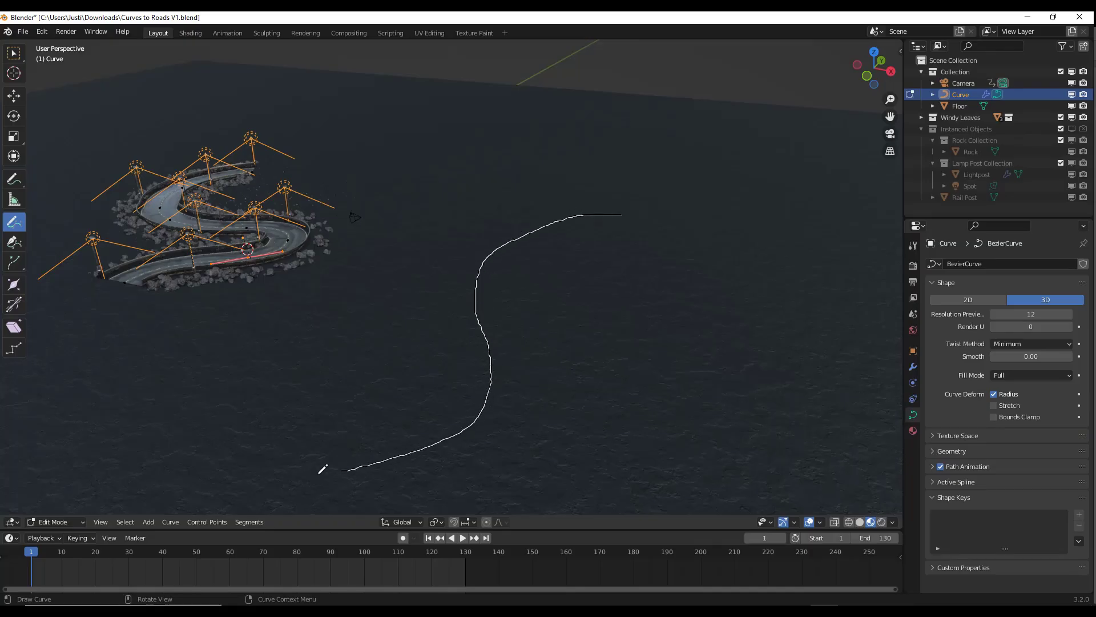
Draw a freehand S-shaped curve on the empty floor beside the existing road.
drag(320, 472, 292, 478)
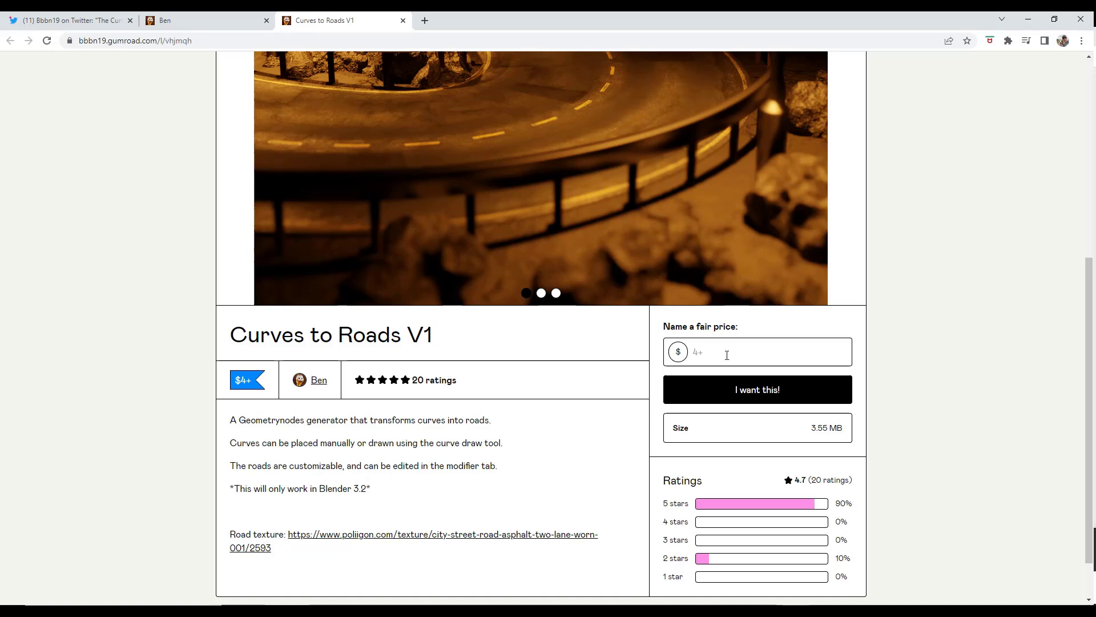
Examine the generated road from several angles in both Object Mode and Edit Mode.
scroll(721, 353, up, 5)
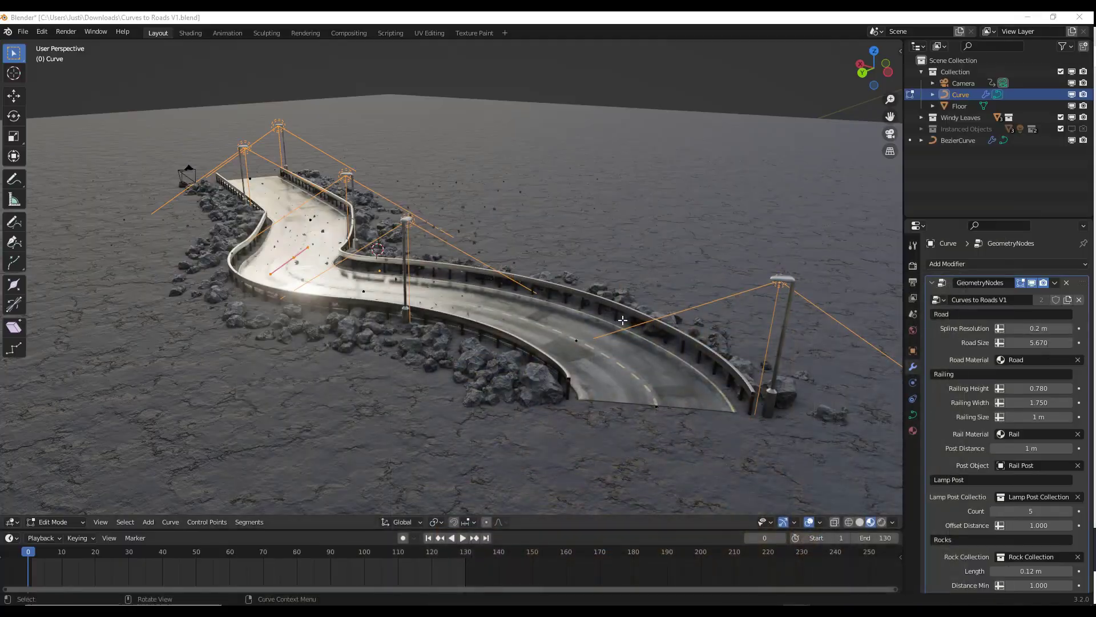
middle_drag(618, 323, 563, 332)
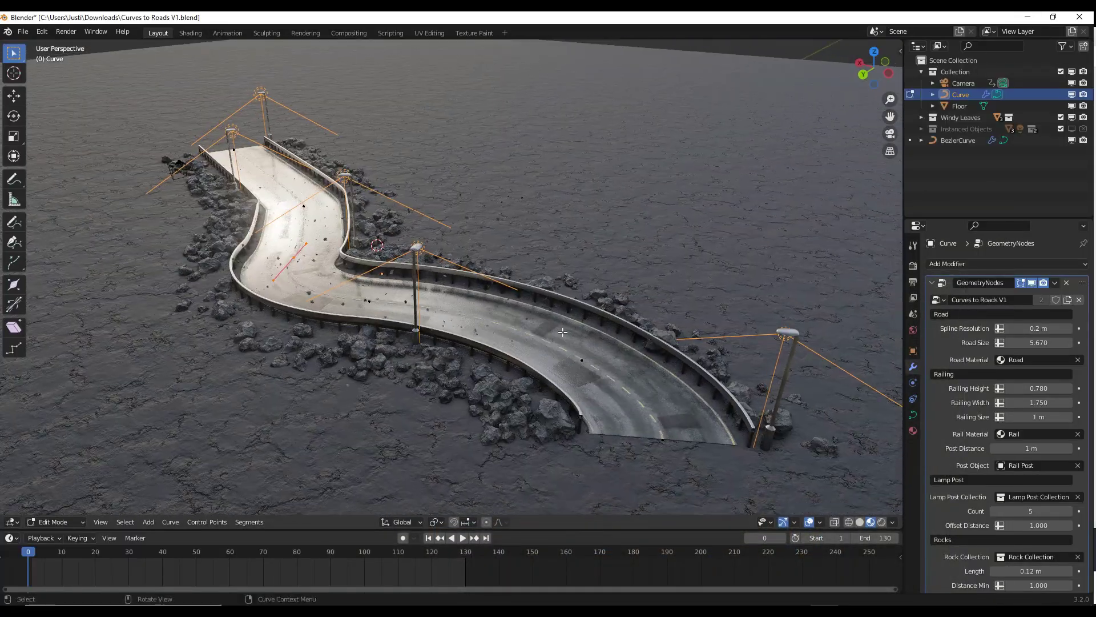
mouse_move(455, 326)
middle_down()
mouse_move(461, 342)
mouse_move(440, 329)
middle_up()
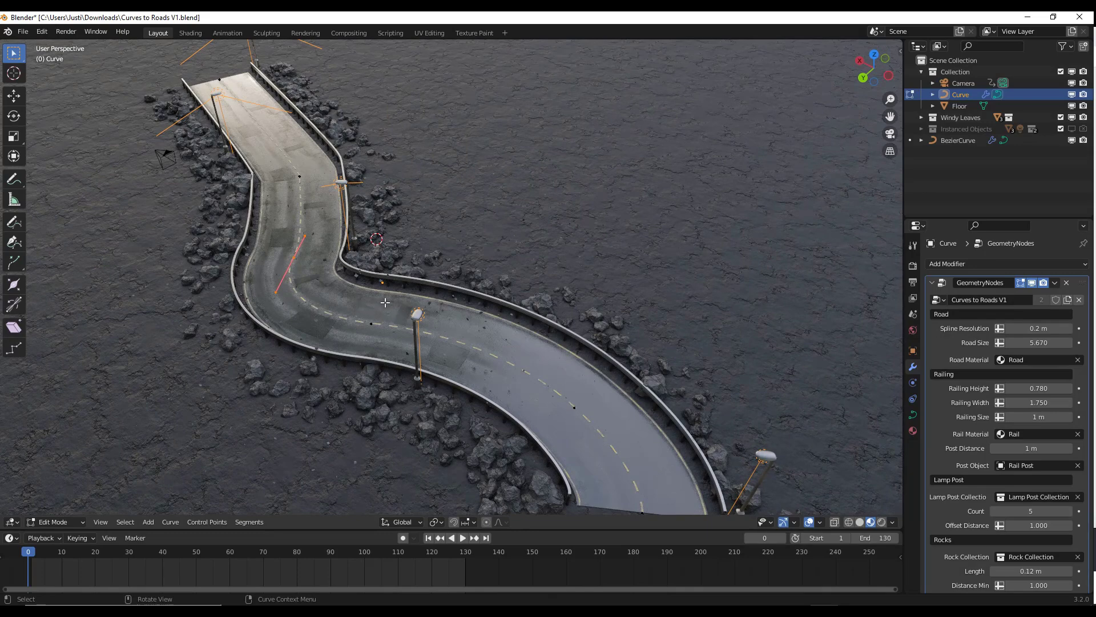
key(Tab)
middle_drag(444, 384, 456, 357)
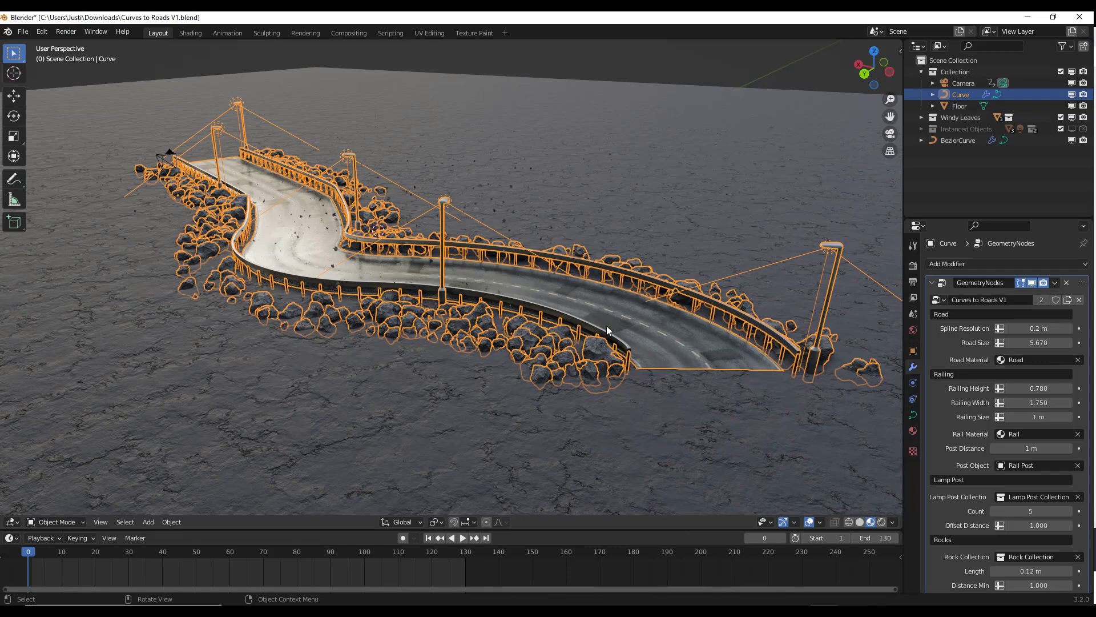
key(Tab)
middle_drag(470, 316, 413, 288)
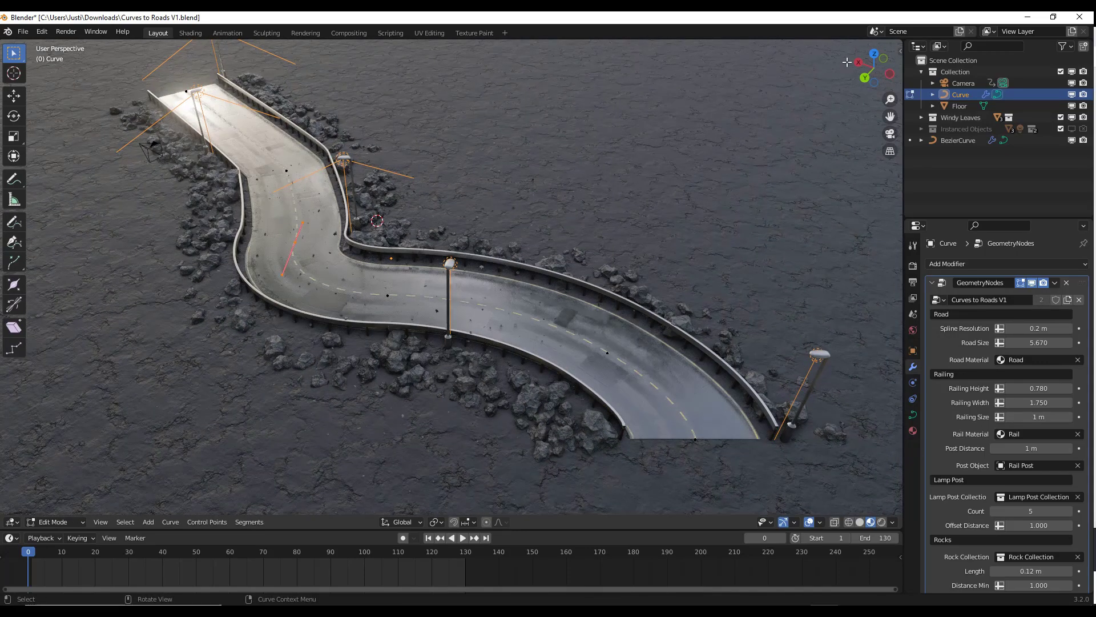
View the road from above and try selecting different control points along its curve.
key(KP_7)
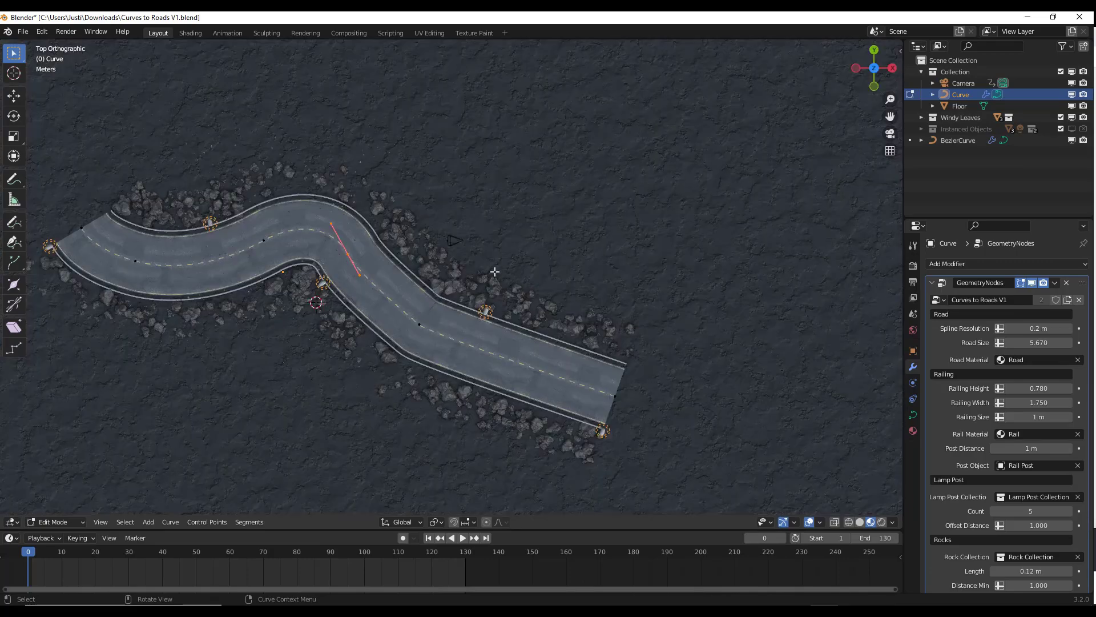
scroll(495, 272, down, 1)
shift+middle_drag(291, 247, 371, 253)
scroll(370, 250, up, 2)
click(388, 251)
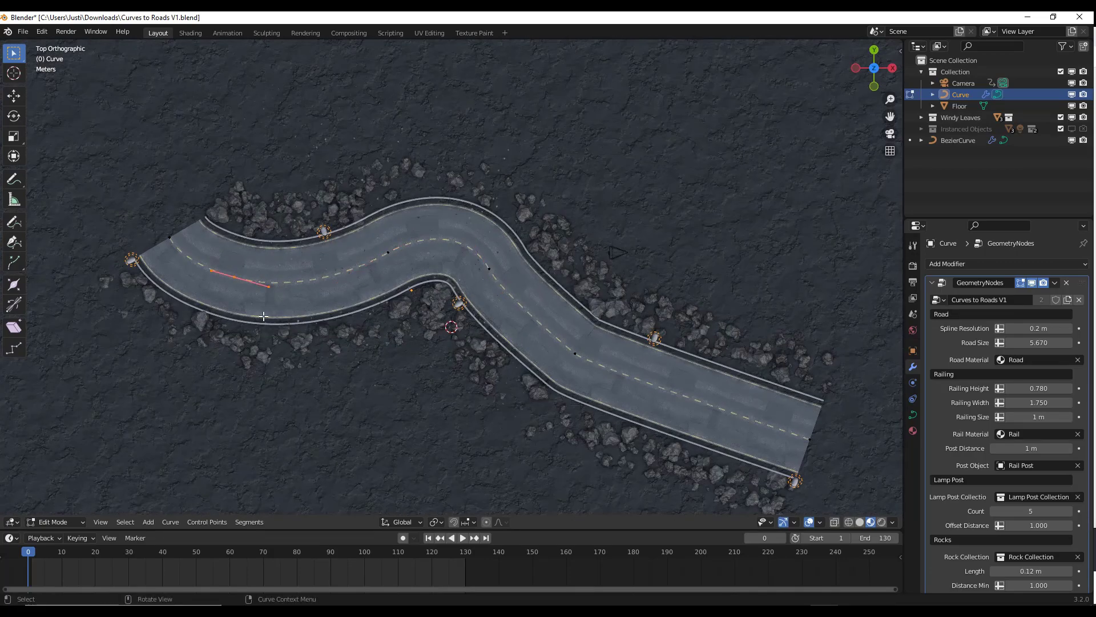
drag(118, 174, 132, 195)
drag(318, 182, 423, 273)
Select the three control points toward the road's straight end, then move and rotate them to reshape the bend.
drag(475, 237, 759, 484)
scroll(622, 285, down, 3)
key(g)
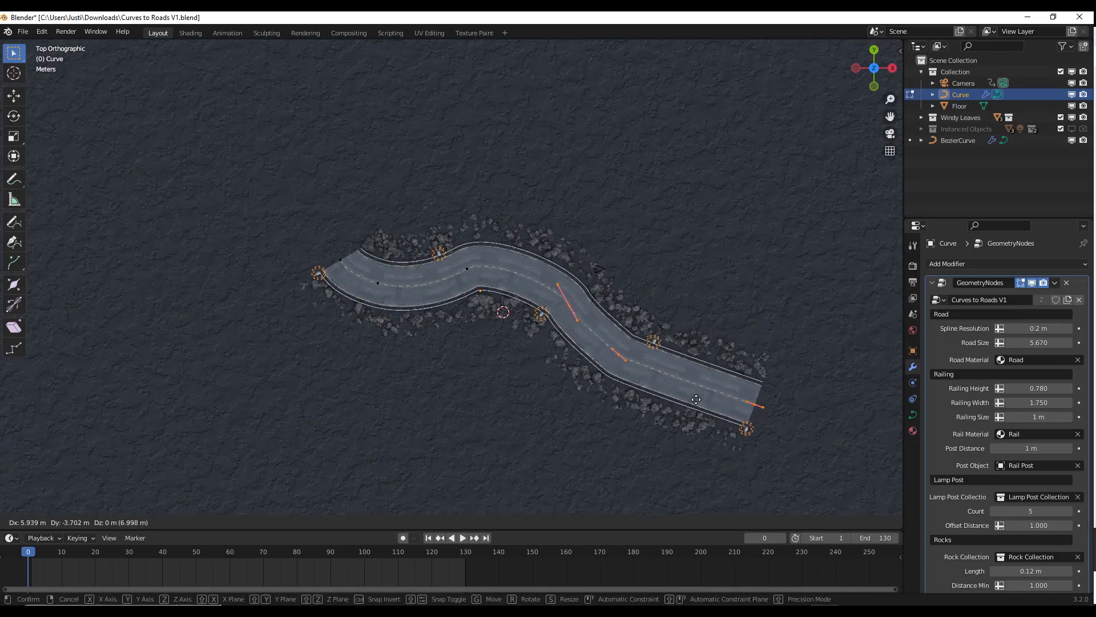
click(668, 384)
key(r)
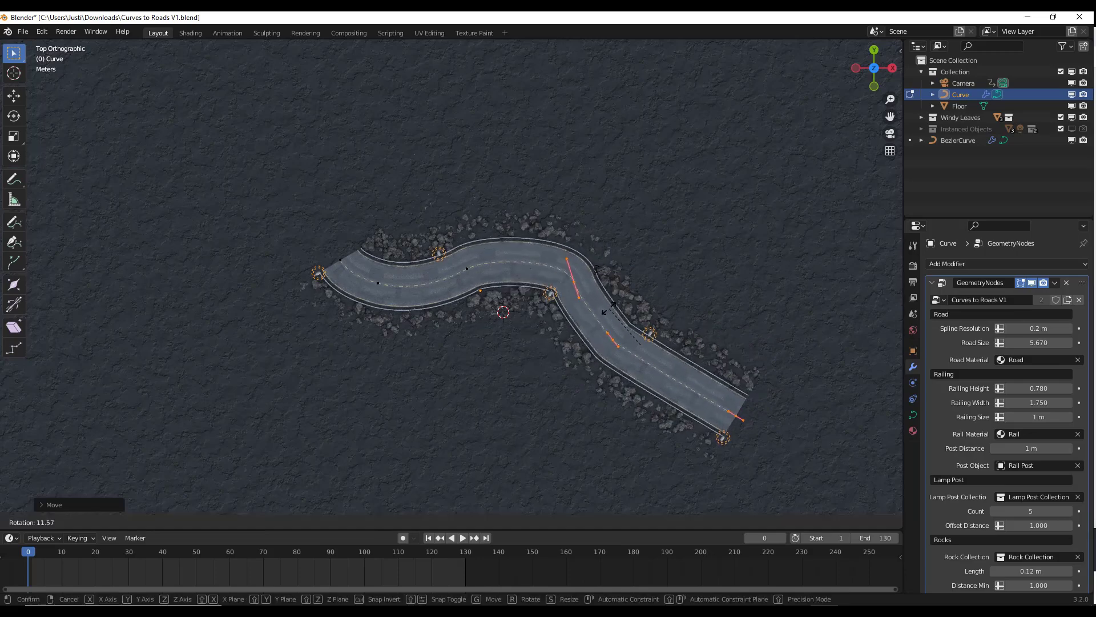
click(599, 319)
Move the road curve's second-to-last control point to adjust the bend.
scroll(613, 343, up, 4)
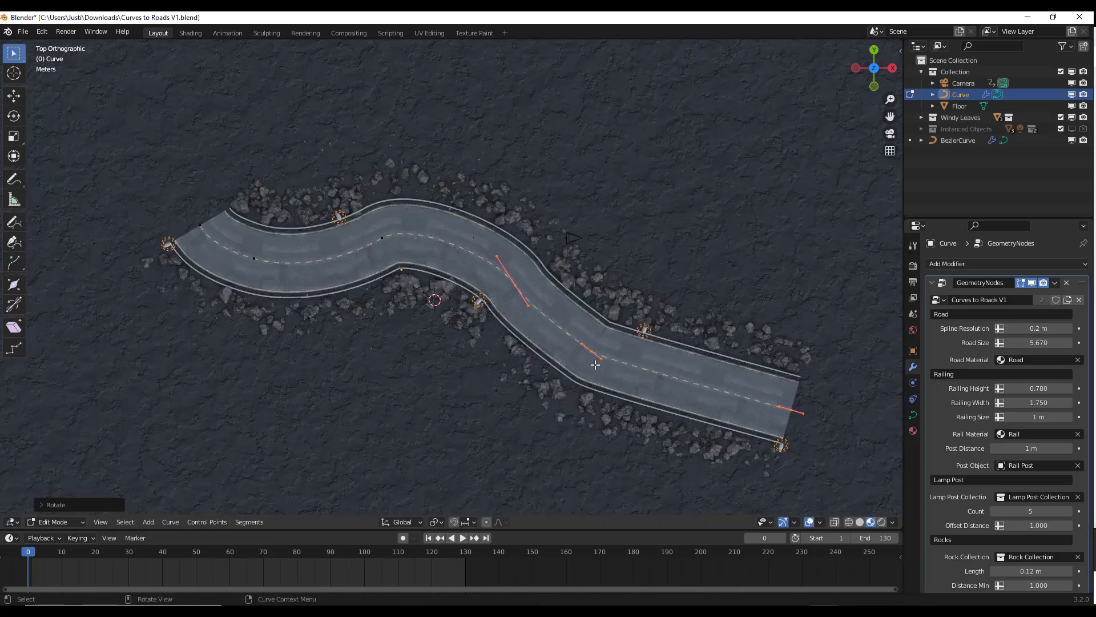
key(g)
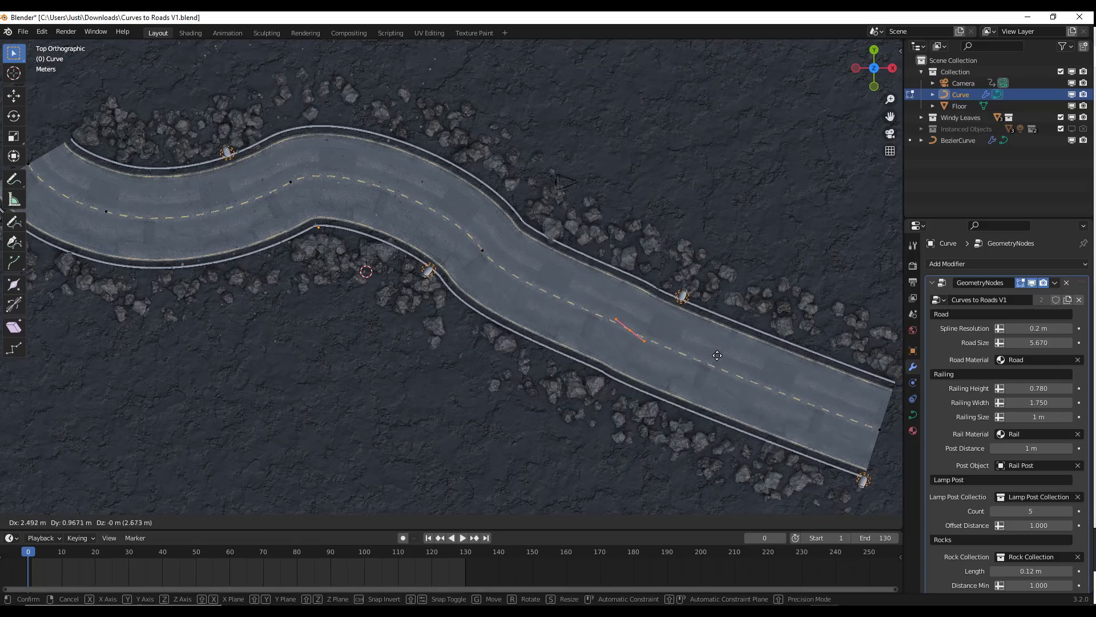
click(700, 312)
Move the control point at the road's straight end outward to lengthen and bend the last stretch.
scroll(700, 312, down, 4)
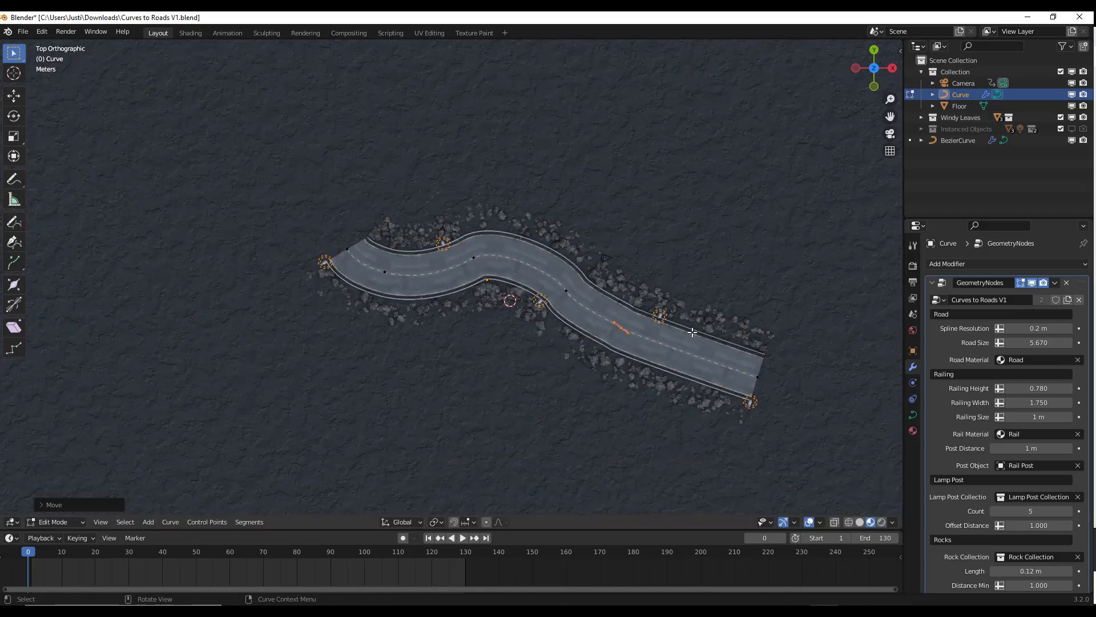
scroll(742, 354, down, 4)
scroll(700, 308, up, 7)
scroll(700, 308, up, 2)
scroll(622, 293, down, 1)
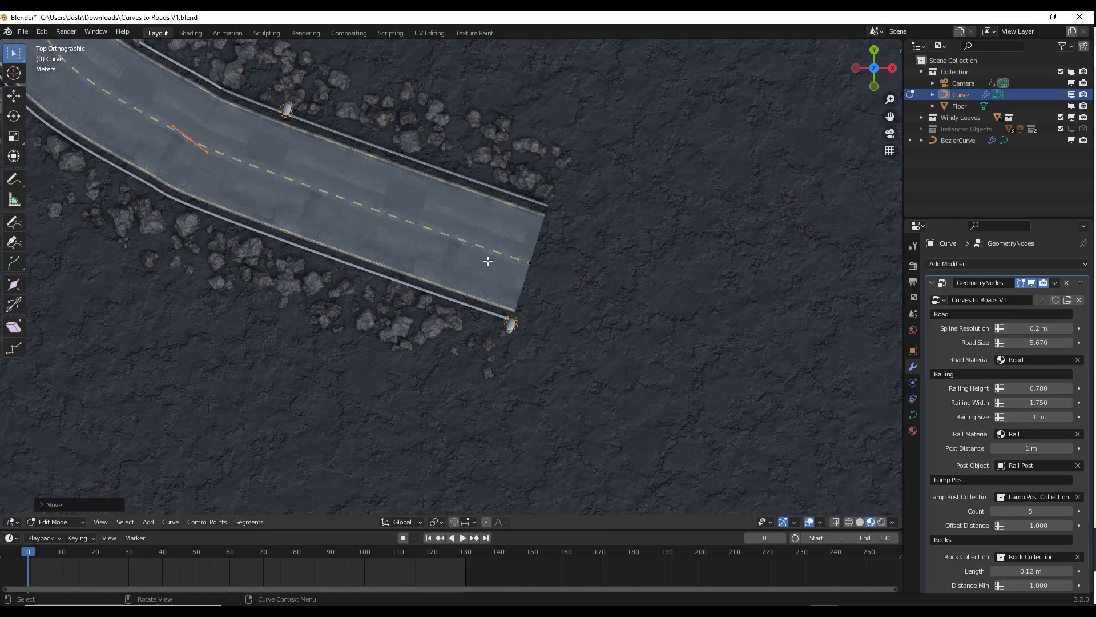
drag(448, 162, 574, 293)
key(g)
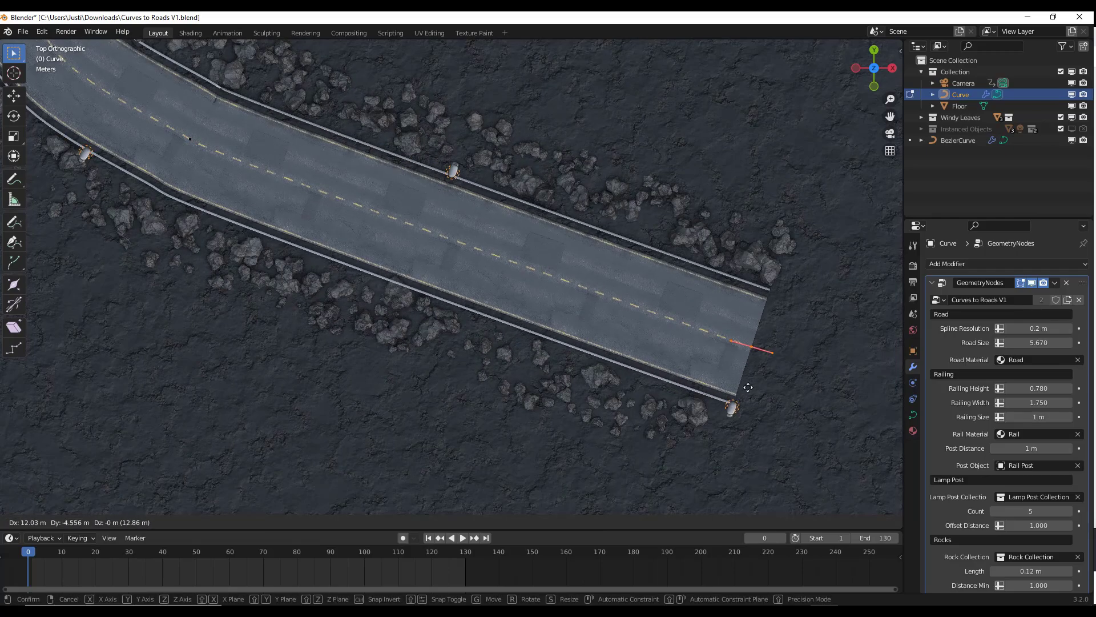
click(631, 360)
Extrude the road's end control point about 14 m in the horizontal plane to add a new stretch.
middle_drag(666, 364, 444, 408)
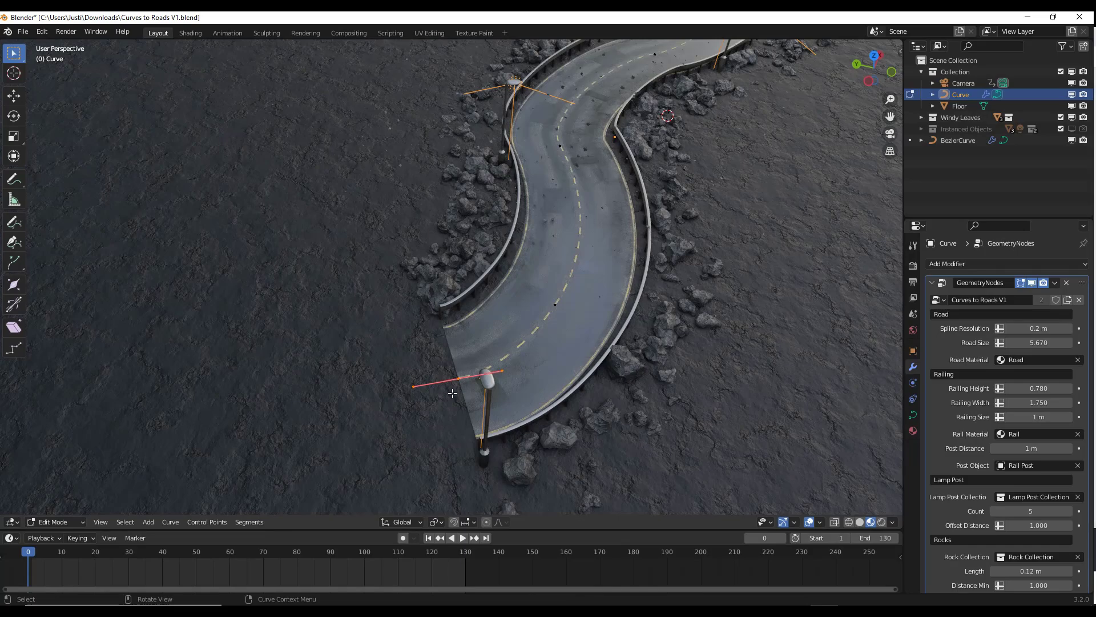
key(e)
key(shift+z)
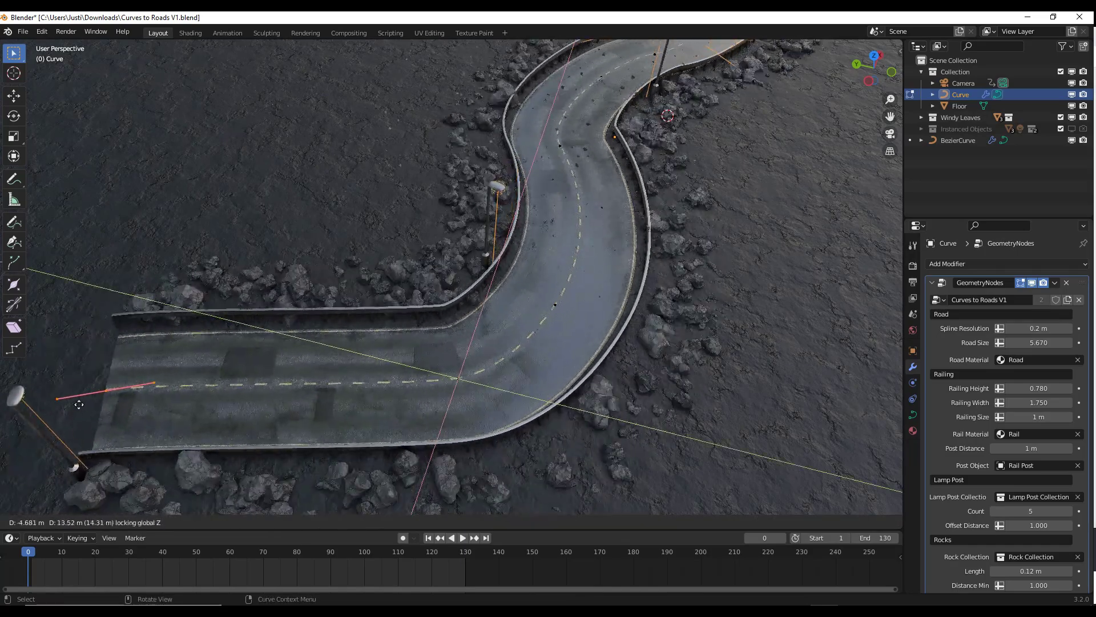
click(57, 405)
Rotate the new end control point with the transform locked out of the global Z axis.
scroll(57, 405, down, 6)
key(r)
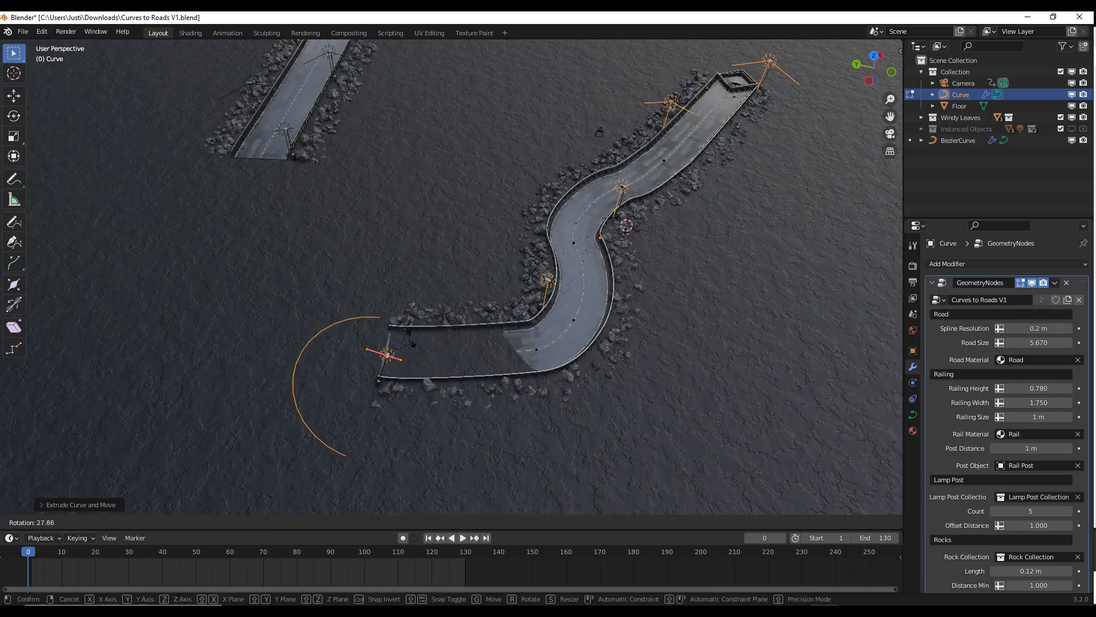
key(shift+z)
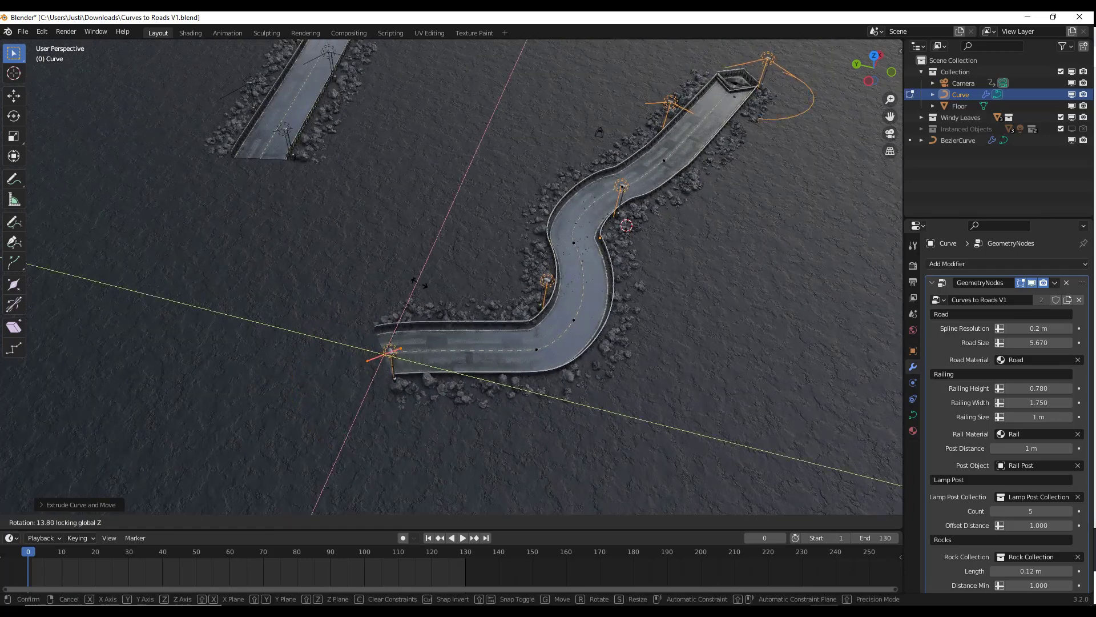
click(467, 283)
Examine the extended road, its railings, lamp posts and rocks from several angles and close up.
middle_drag(466, 283, 451, 303)
scroll(485, 304, up, 5)
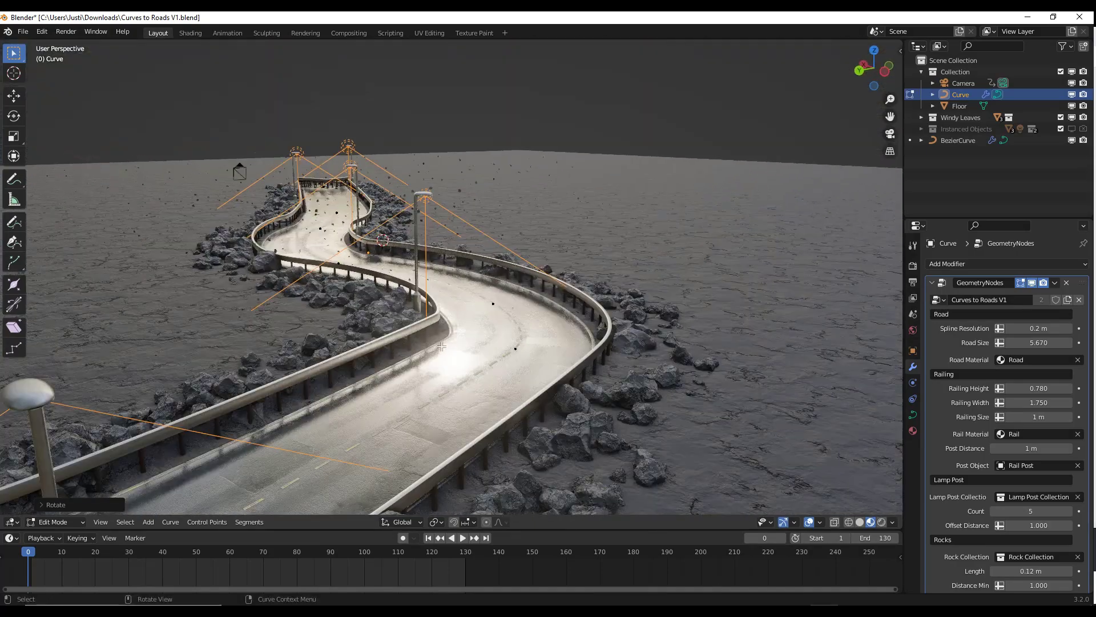
middle_drag(442, 346, 457, 345)
shift+middle_drag(274, 337, 380, 340)
scroll(380, 339, down, 2)
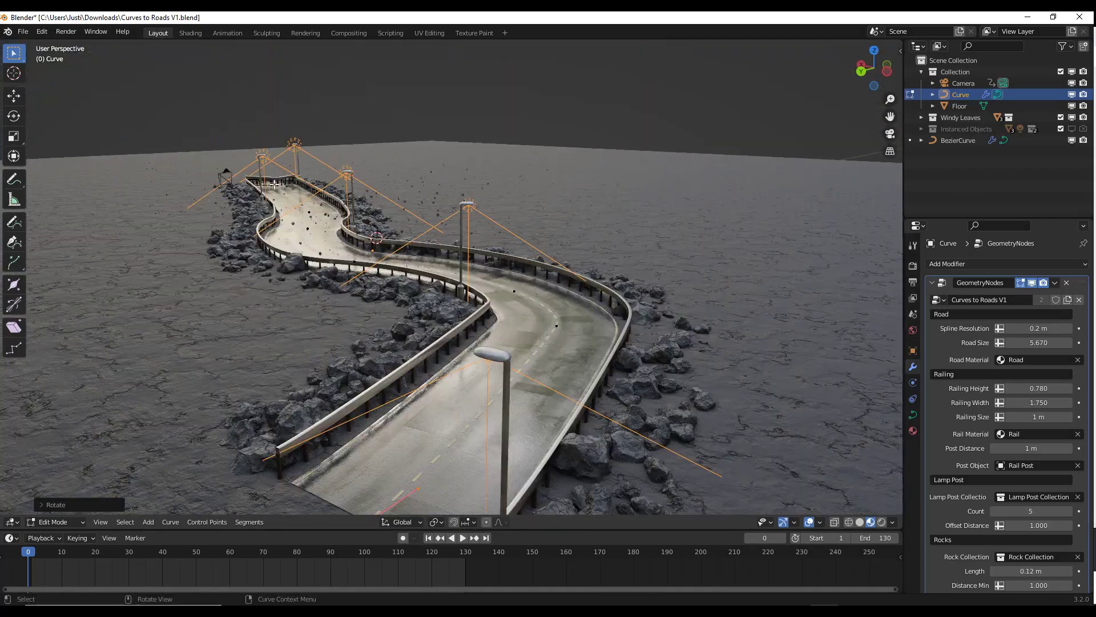
middle_drag(485, 314, 412, 304)
scroll(565, 329, up, 2)
scroll(640, 382, up, 5)
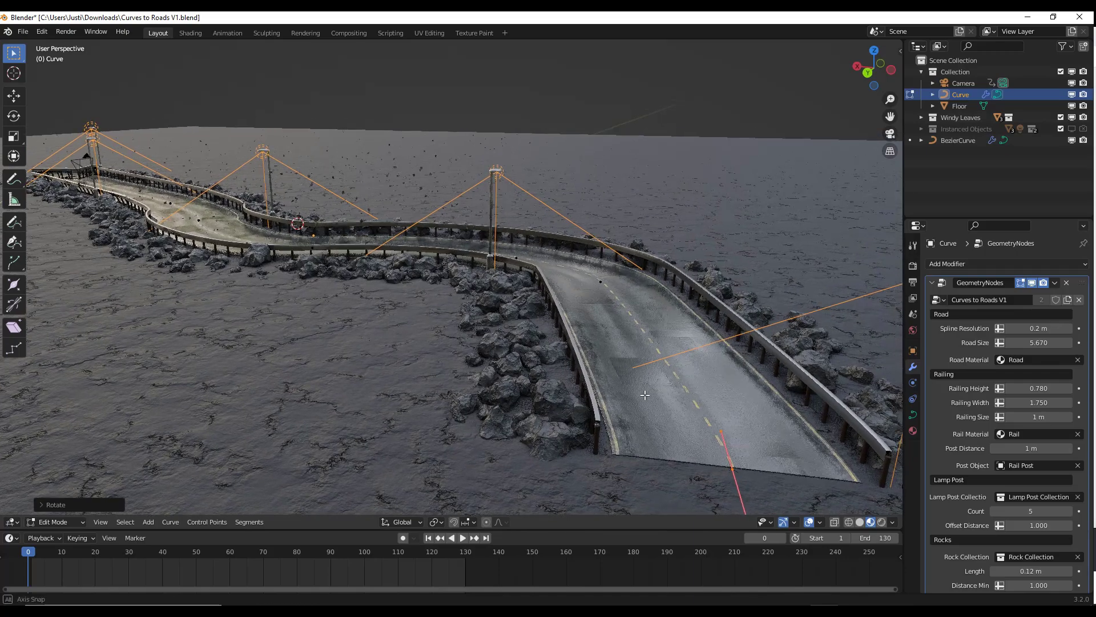
middle_drag(641, 381, 677, 435)
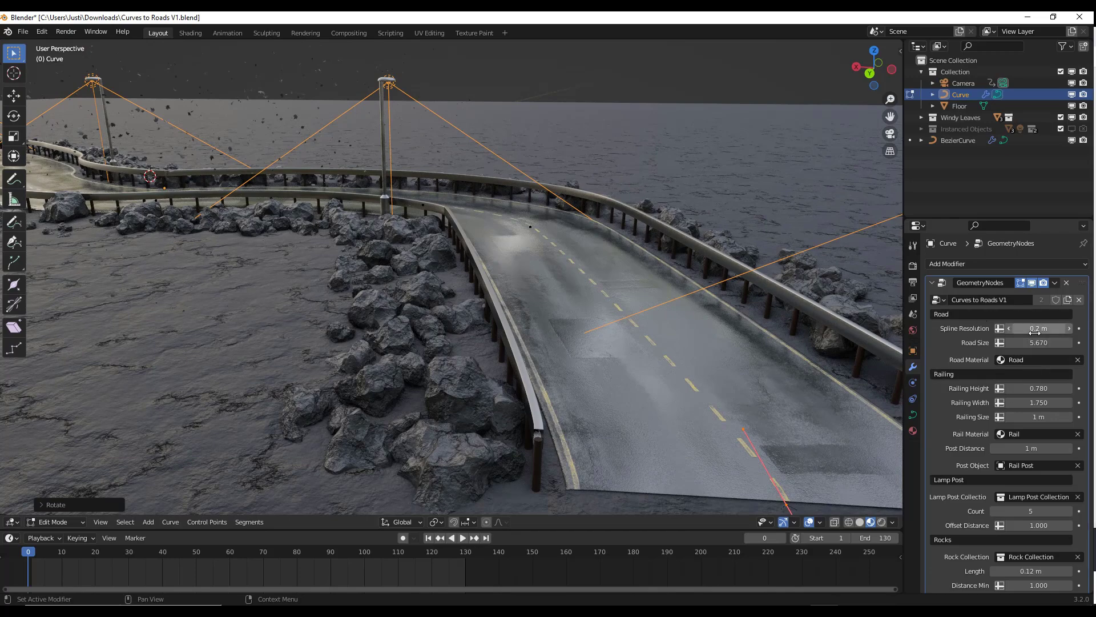
Set the road's spline resolution to 1.88 m and its road size to 8.520.
drag(1033, 328, 1057, 329)
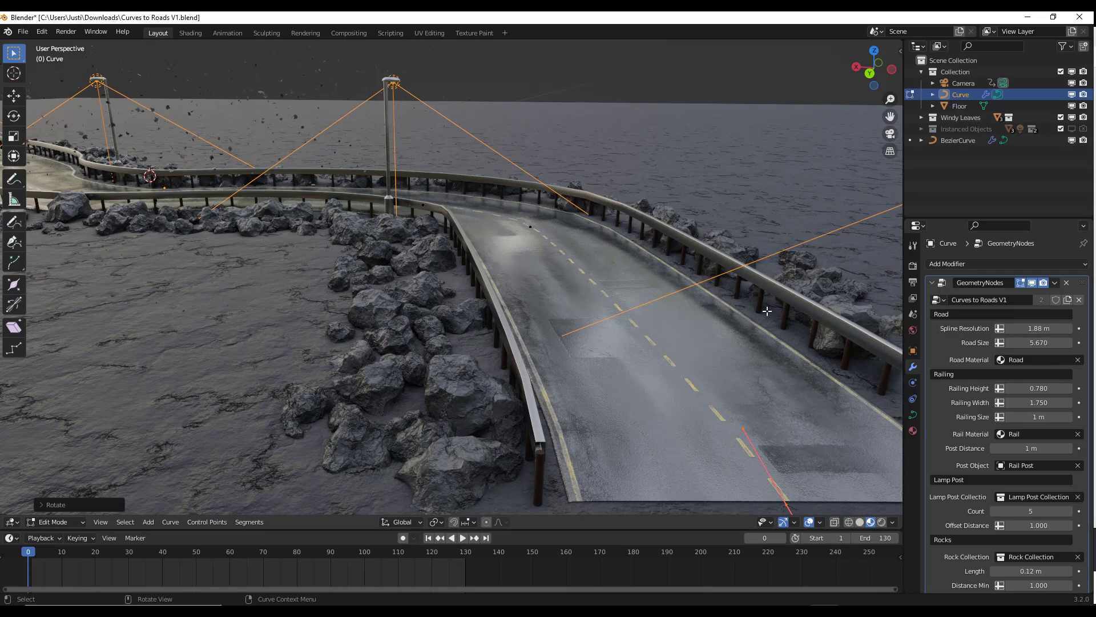
scroll(548, 245, down, 2)
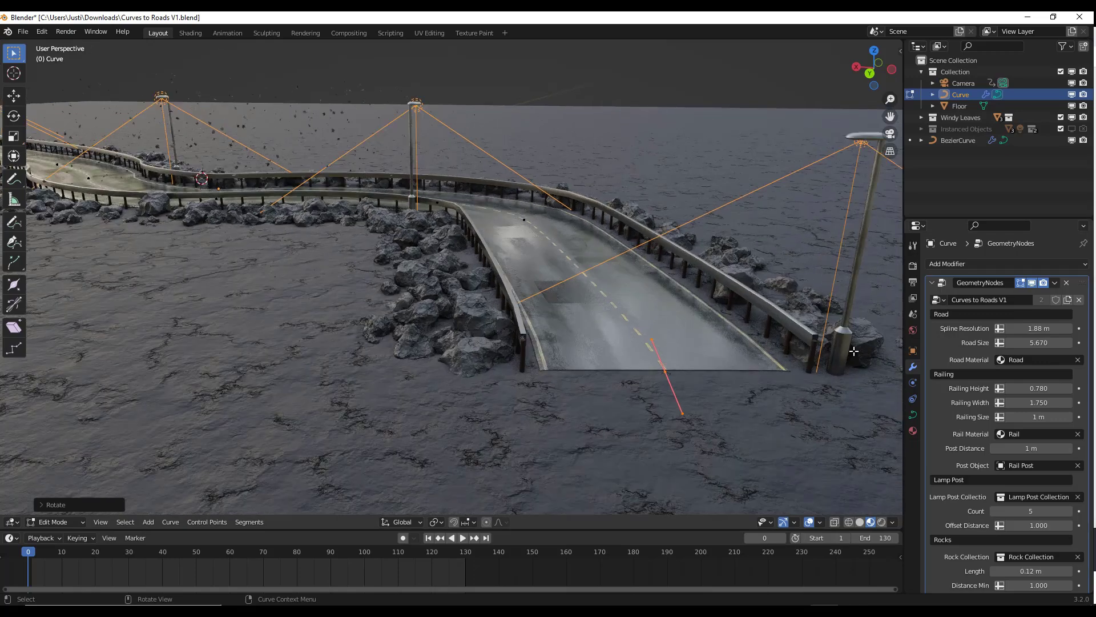
drag(1039, 343, 1079, 342)
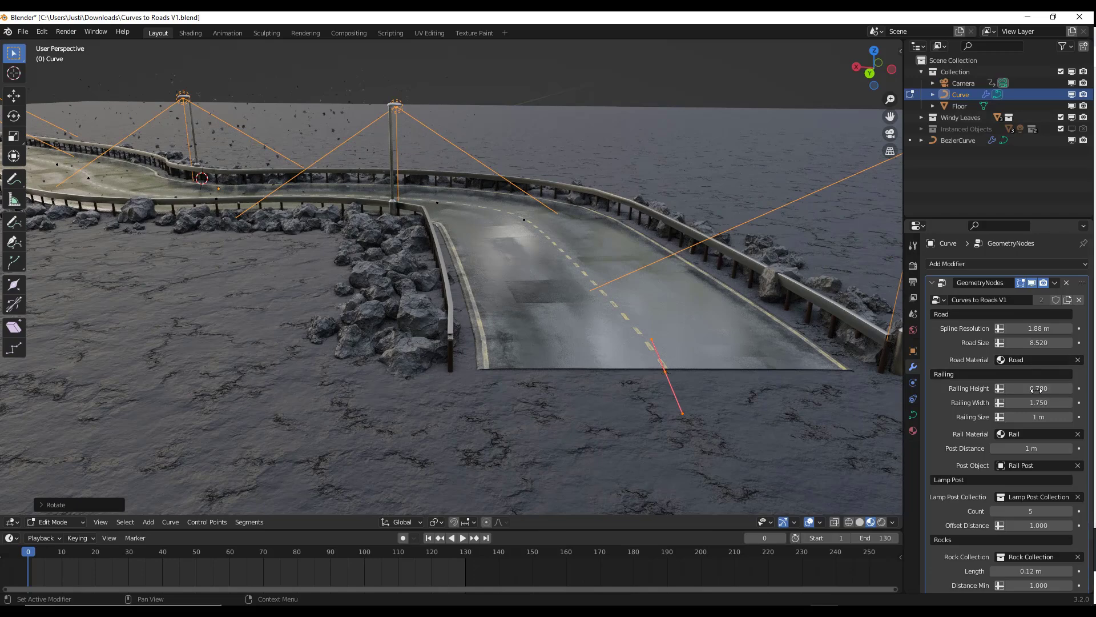
Set the railing height to 0.940, railing width to 1.890, railing size to 0.83 m and post distance to 0.61 m.
drag(1037, 389, 1053, 389)
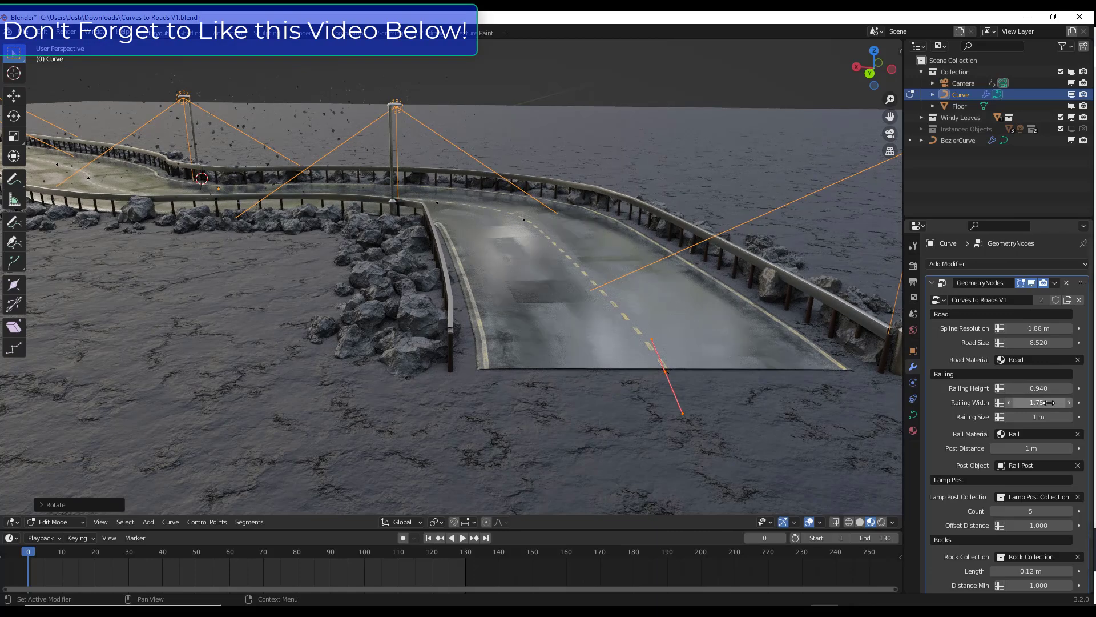
drag(1049, 403, 1019, 403)
scroll(1017, 415, down, 2)
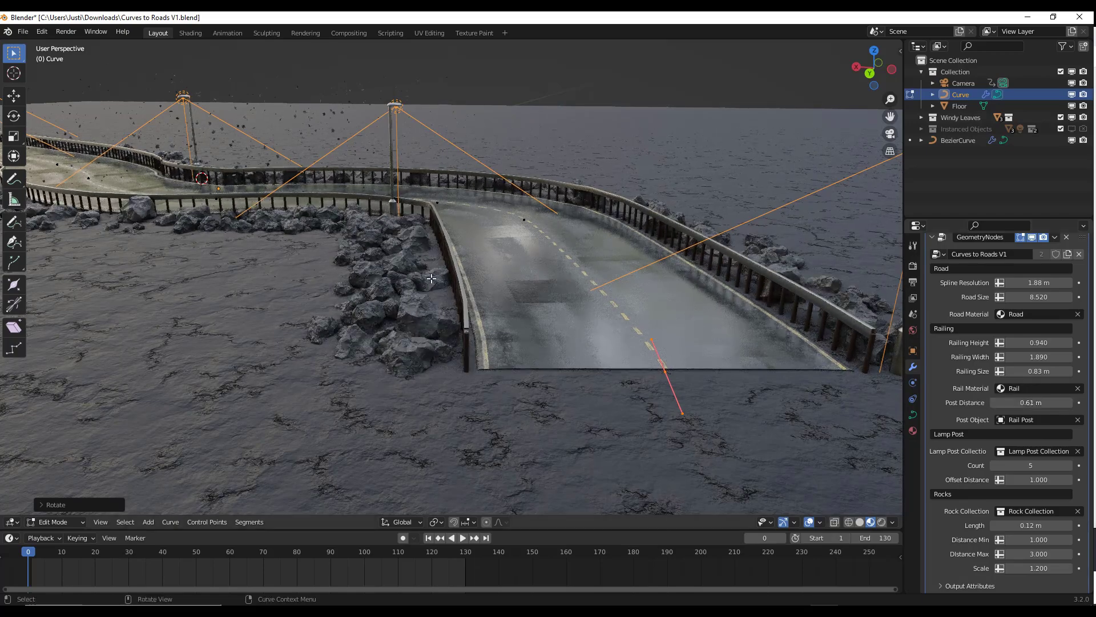
Examine the adjusted railings, their posts and the surrounding rocks along the road from near and far.
scroll(531, 276, down, 2)
middle_drag(600, 274, 551, 272)
scroll(780, 200, up, 4)
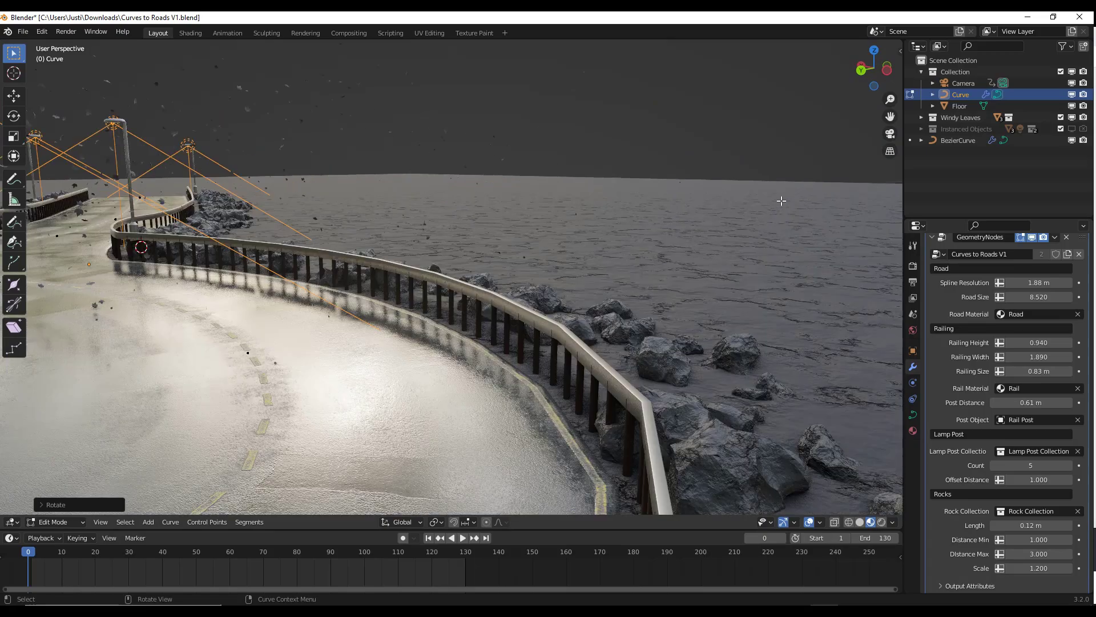
scroll(639, 230, down, 2)
scroll(630, 273, down, 4)
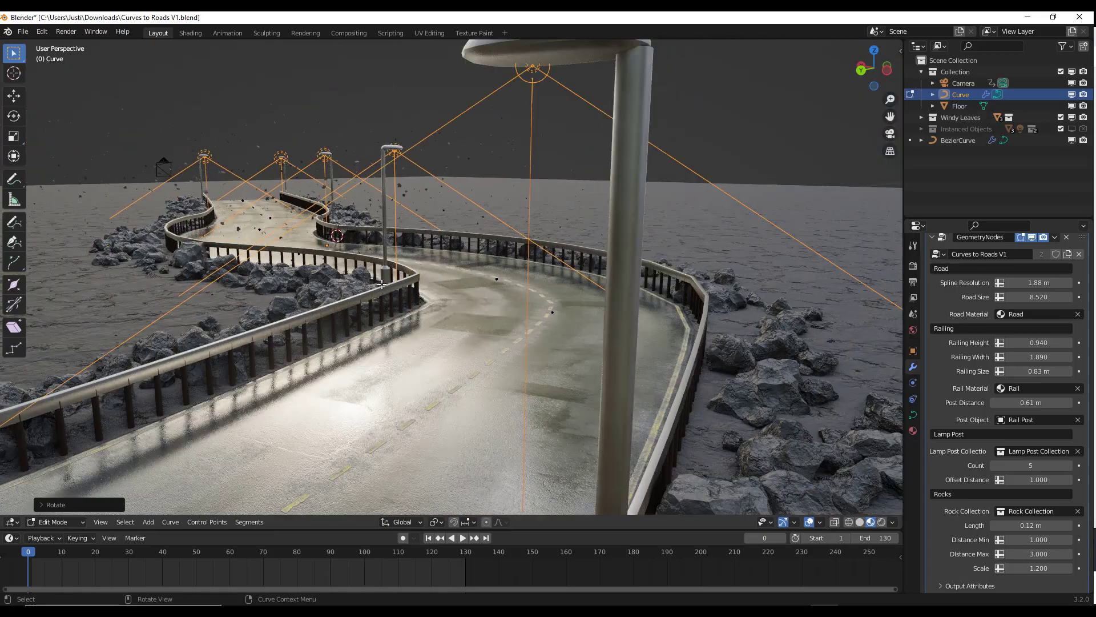
scroll(398, 288, down, 3)
scroll(397, 287, up, 3)
scroll(397, 287, up, 1)
Switch the viewport to Rendered shading and view the road under its lamp post lighting.
key(z)
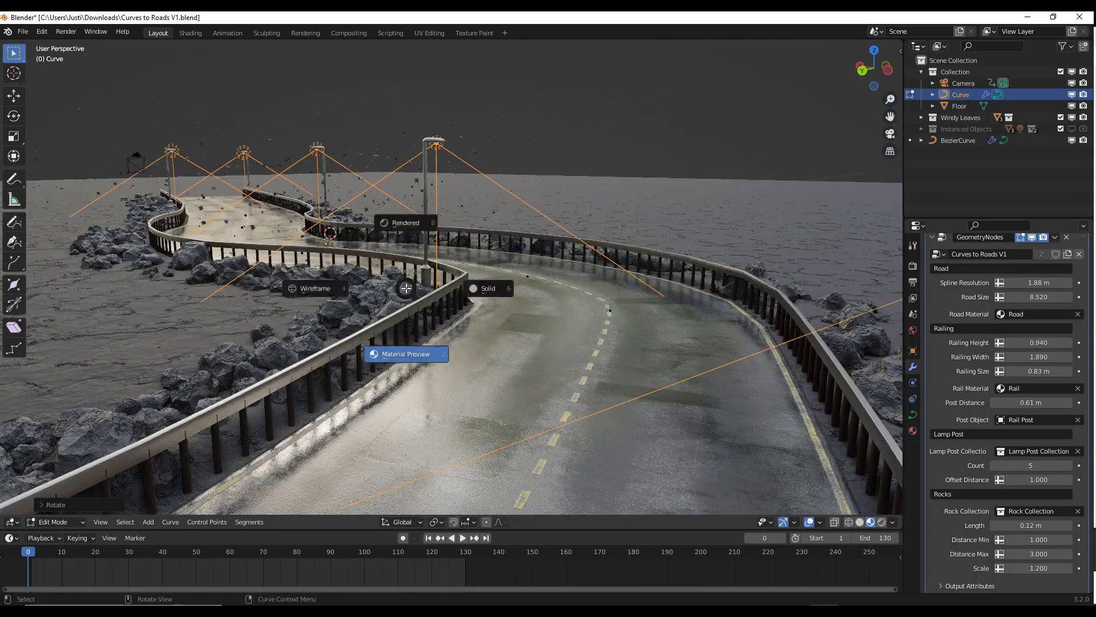
click(385, 218)
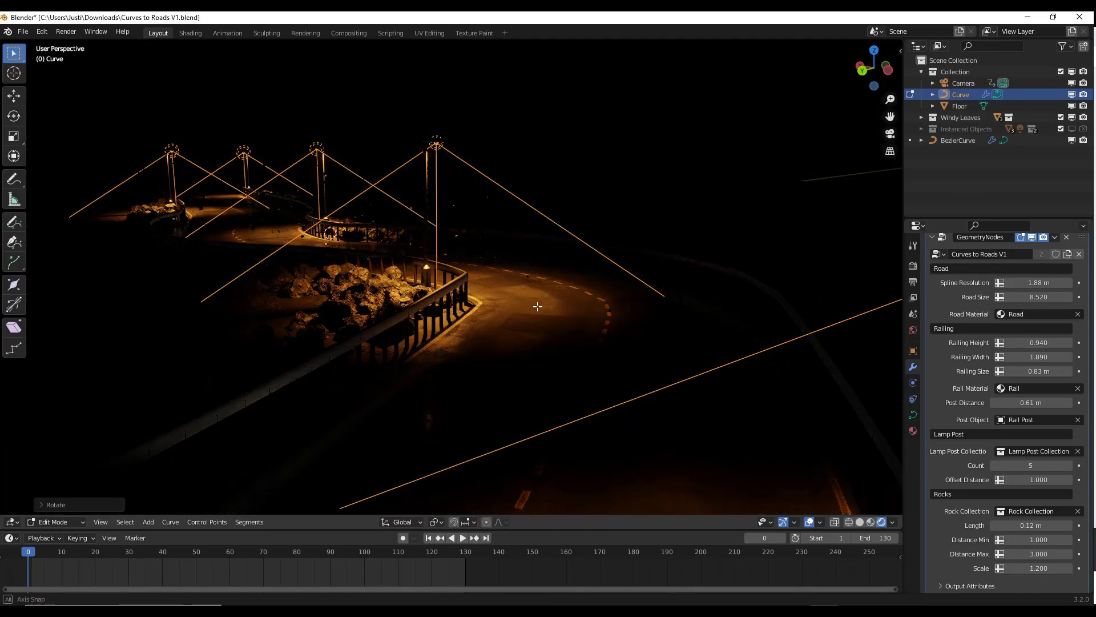
mouse_move(536, 309)
middle_down()
mouse_move(553, 303)
mouse_move(494, 318)
middle_up()
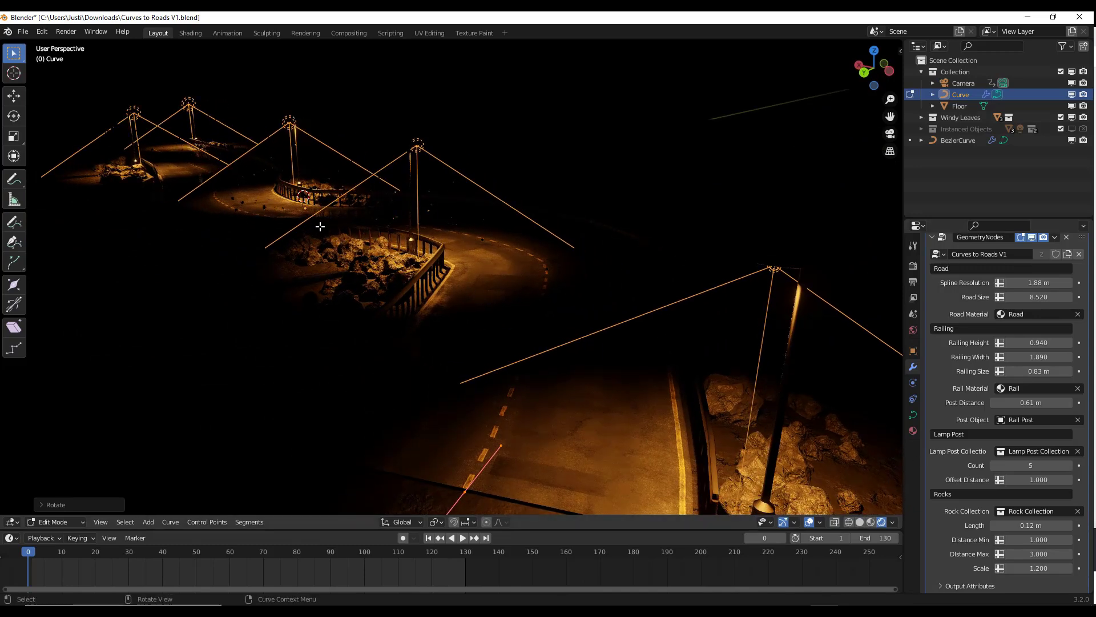
Raise the lamp post count along the road to 13, comparing it with a count of 11.
drag(1035, 467, 1061, 467)
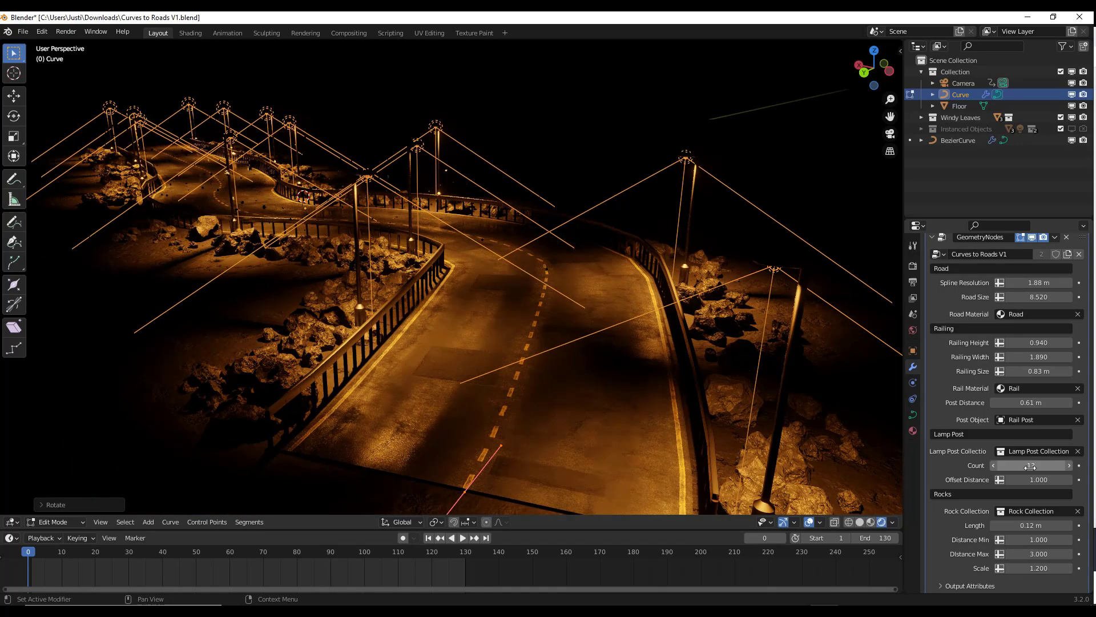
click(993, 465)
click(993, 465)
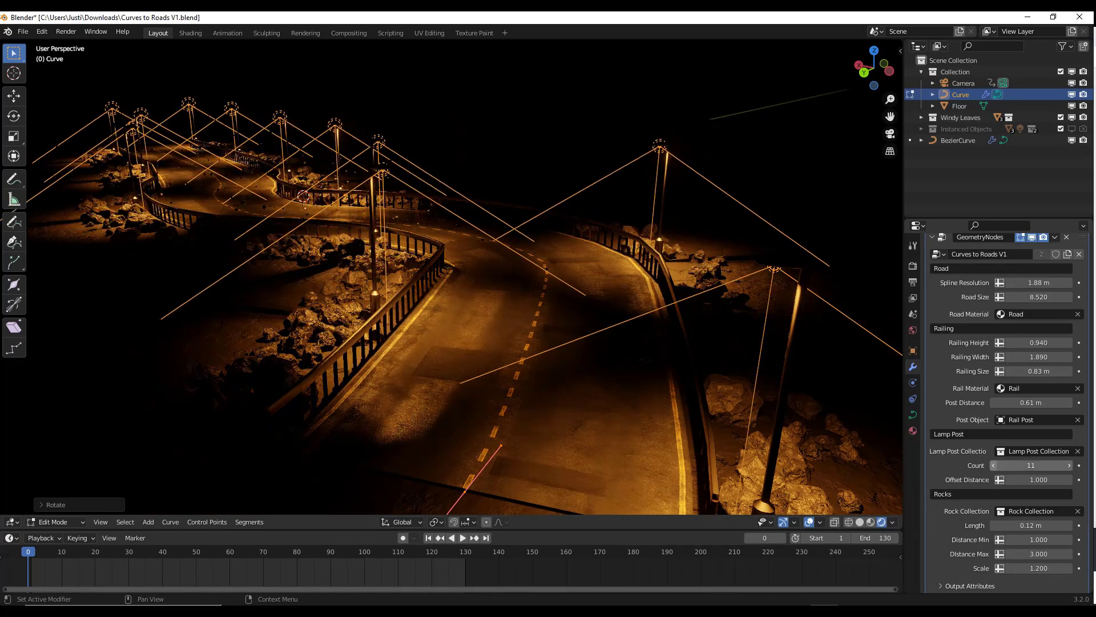
click(1069, 466)
click(1069, 466)
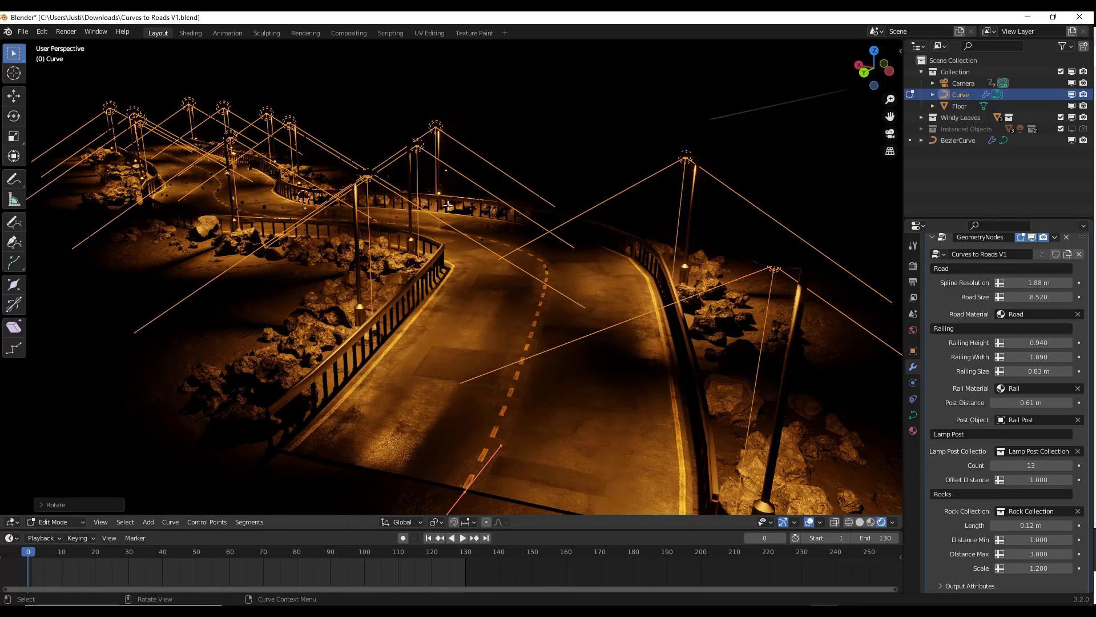
Try to move the selected control points in the road's bend about 8 m with the global Z axis locked.
key(g)
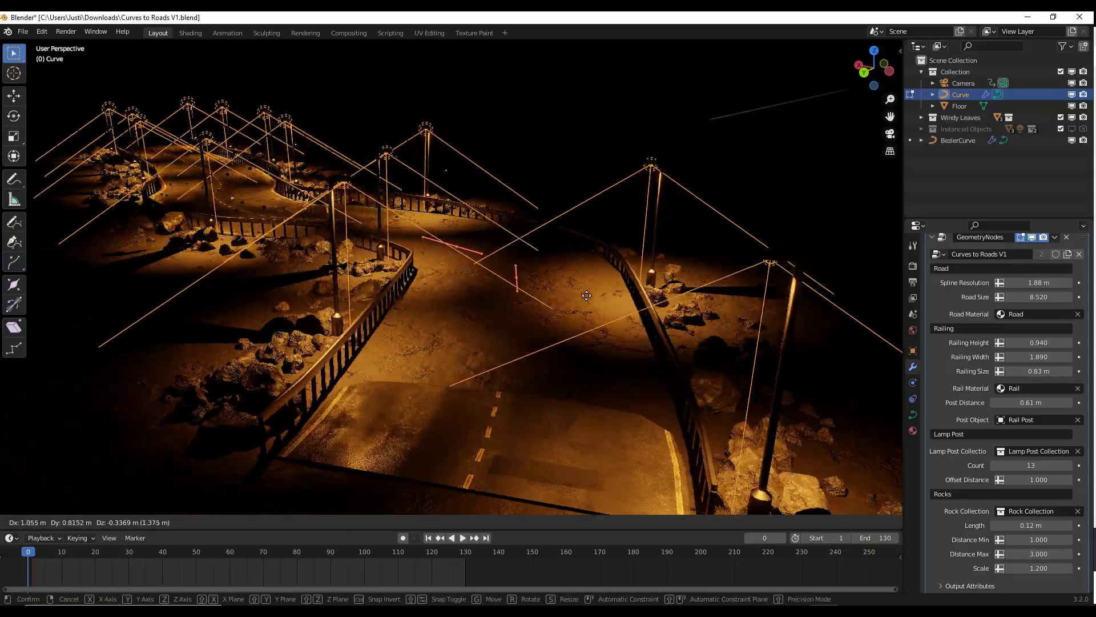
key(shift+z)
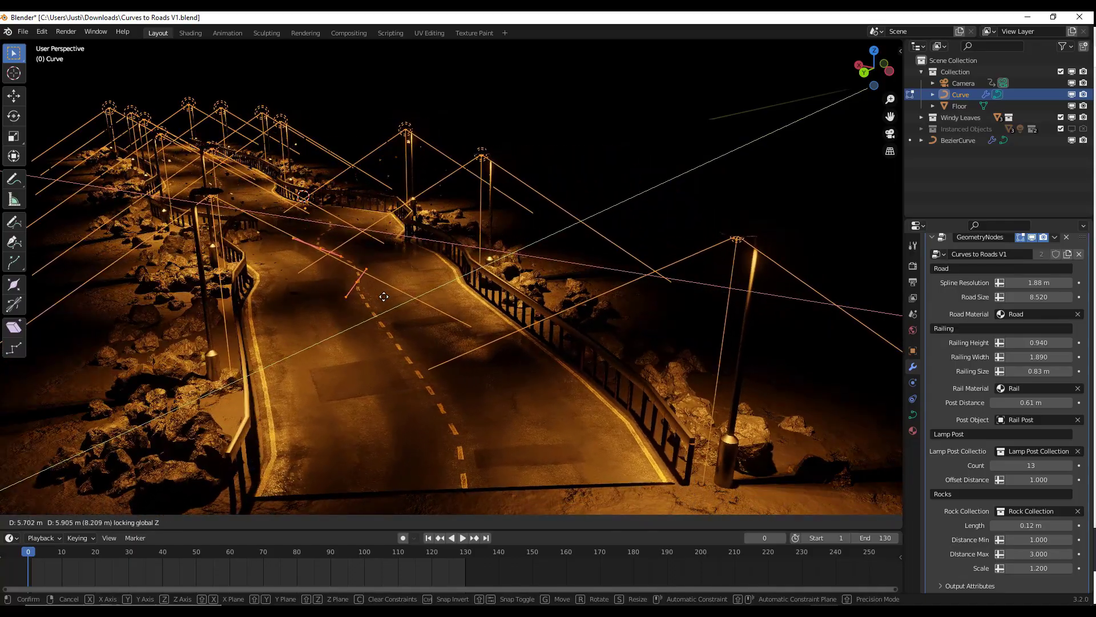
click(435, 226)
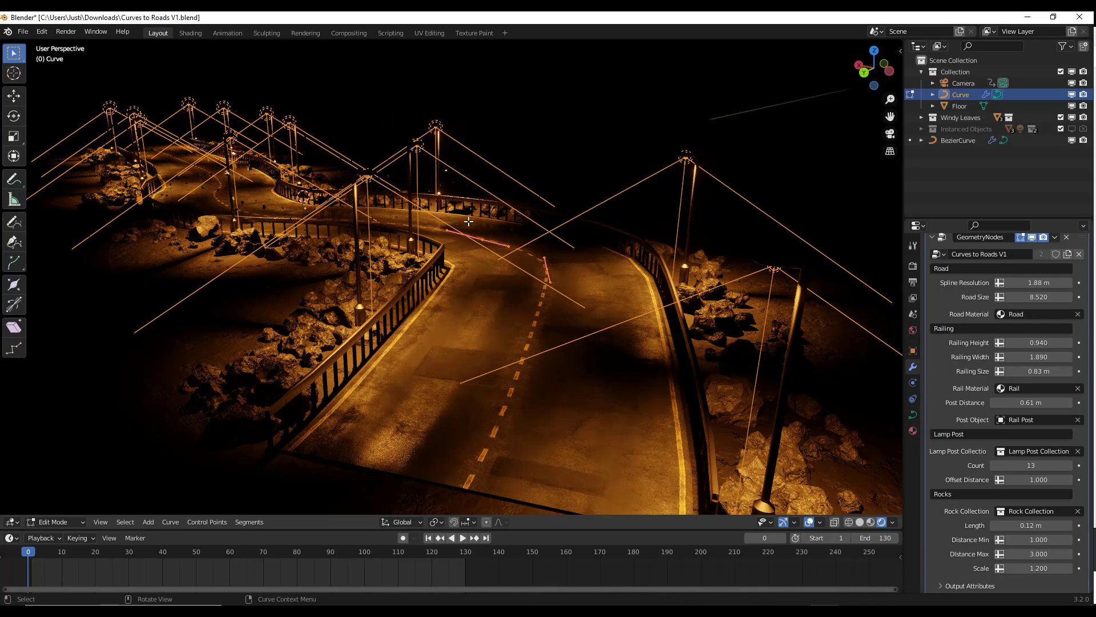
View the lit road from a higher angle and return the viewport to Material Preview shading.
middle_drag(549, 297, 509, 301)
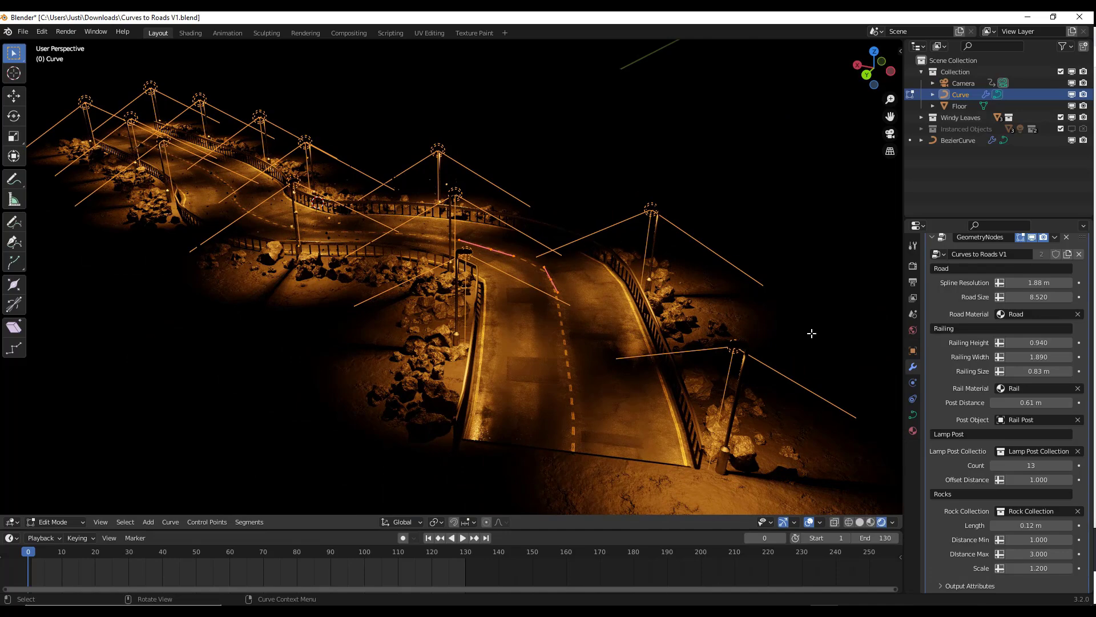
key(z)
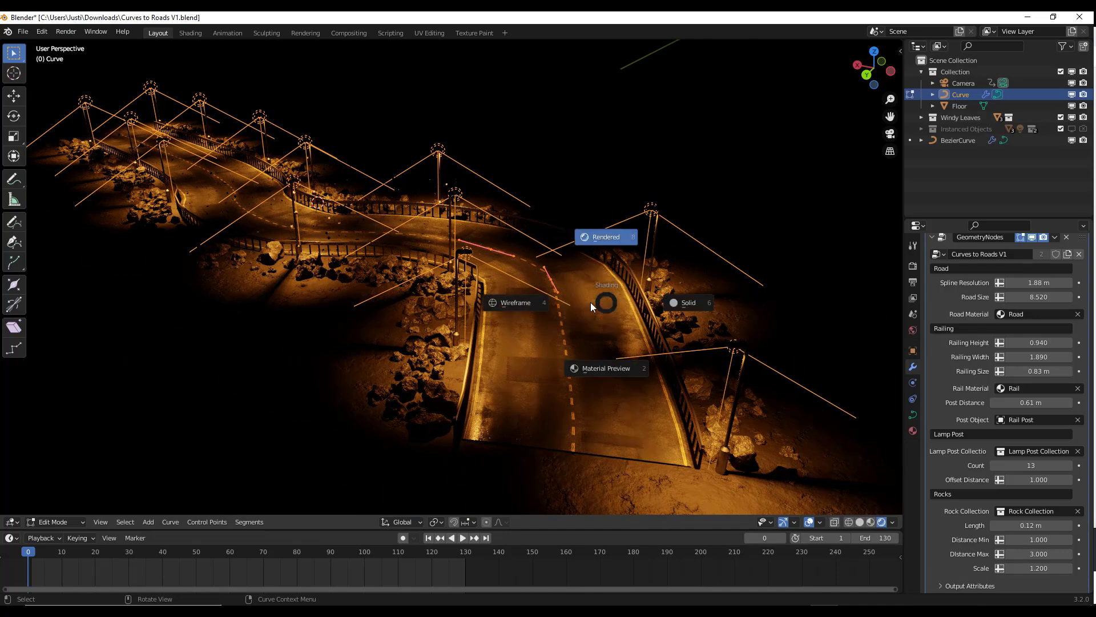
click(609, 367)
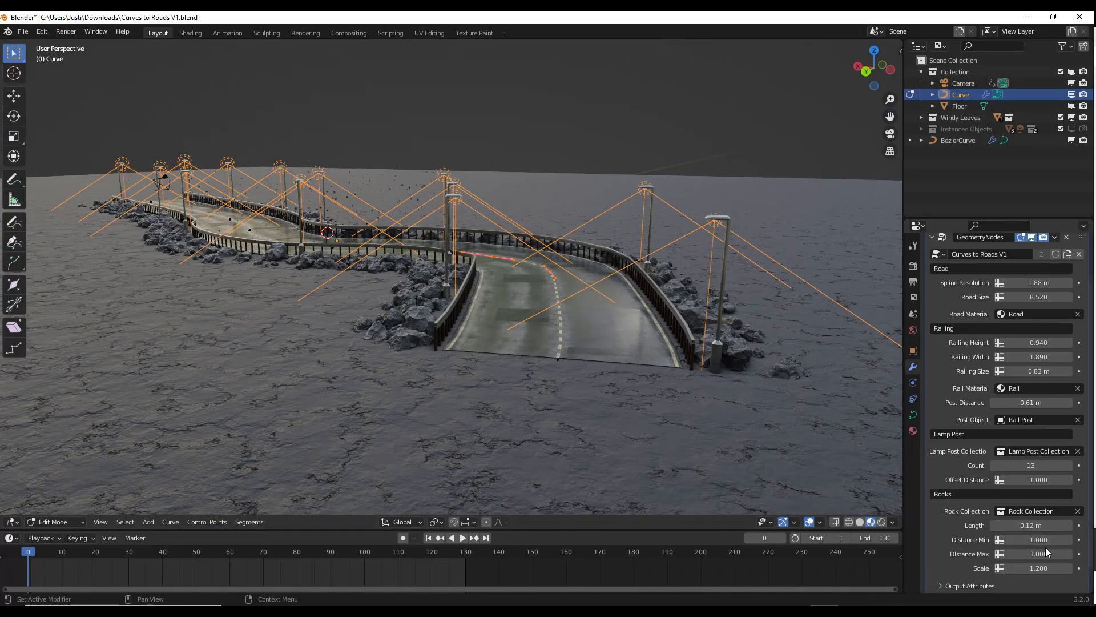
Set the rocks' length to 0.13 m, minimum distance to 1.680, maximum distance to 3.920 and scale to 1.470.
scroll(1042, 537, down, 2)
drag(1037, 511, 1079, 553)
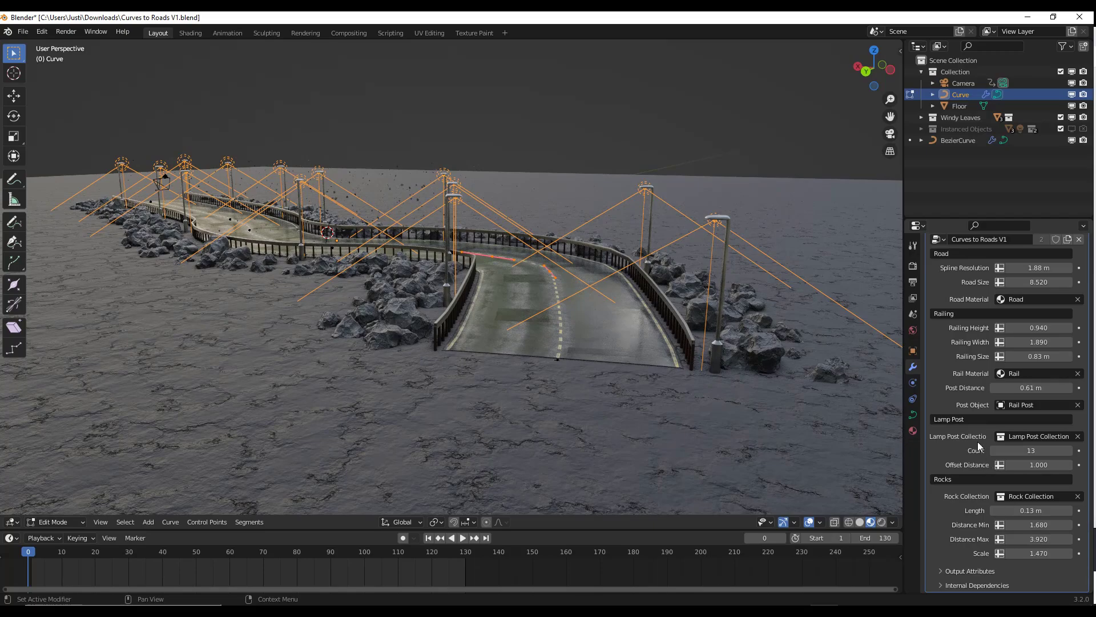
scroll(595, 328, down, 2)
scroll(596, 329, down, 3)
middle_drag(595, 329, 582, 371)
scroll(514, 315, down, 3)
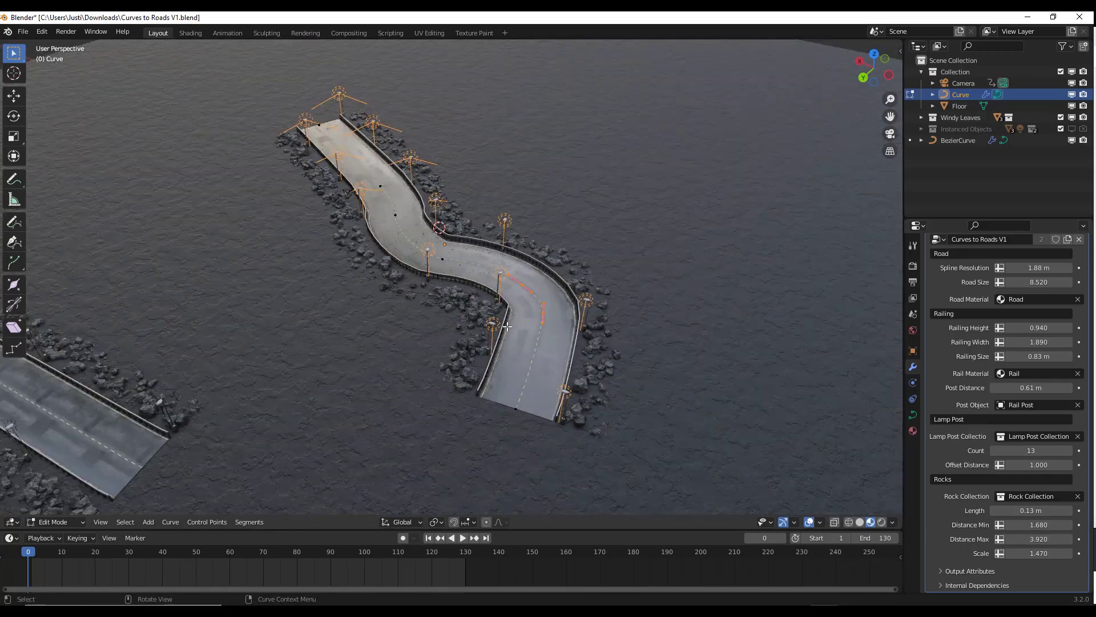
In top view, draw a long curved road stretch freehand on the empty floor beside the existing road with the Draw tool.
key(Tab)
middle_drag(588, 300, 531, 299)
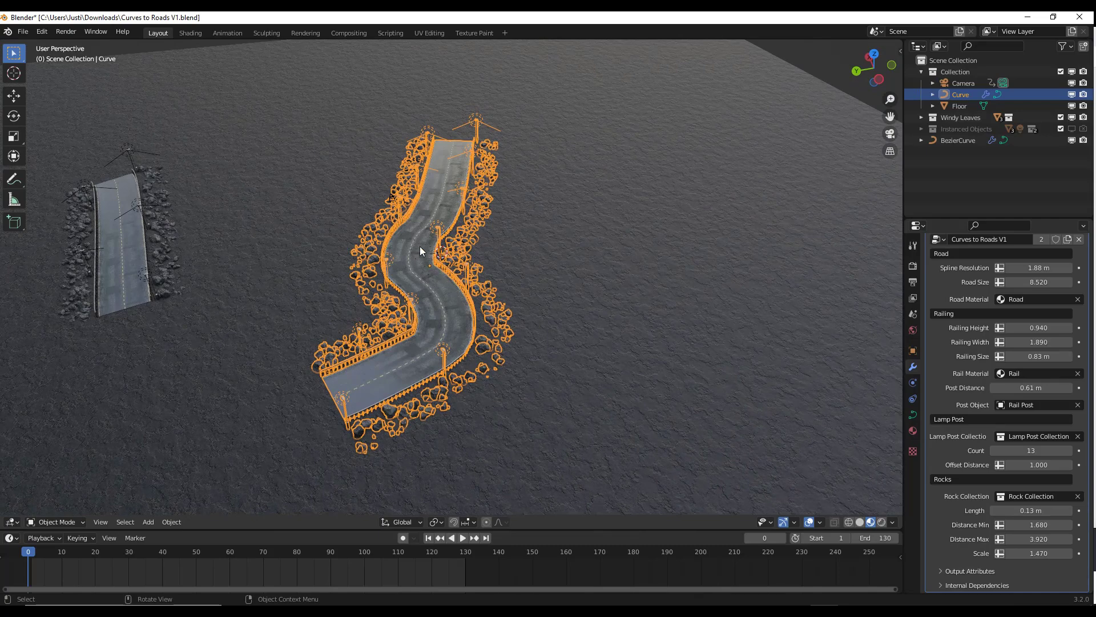
key(Tab)
shift+middle_drag(376, 235, 274, 248)
scroll(587, 211, up, 2)
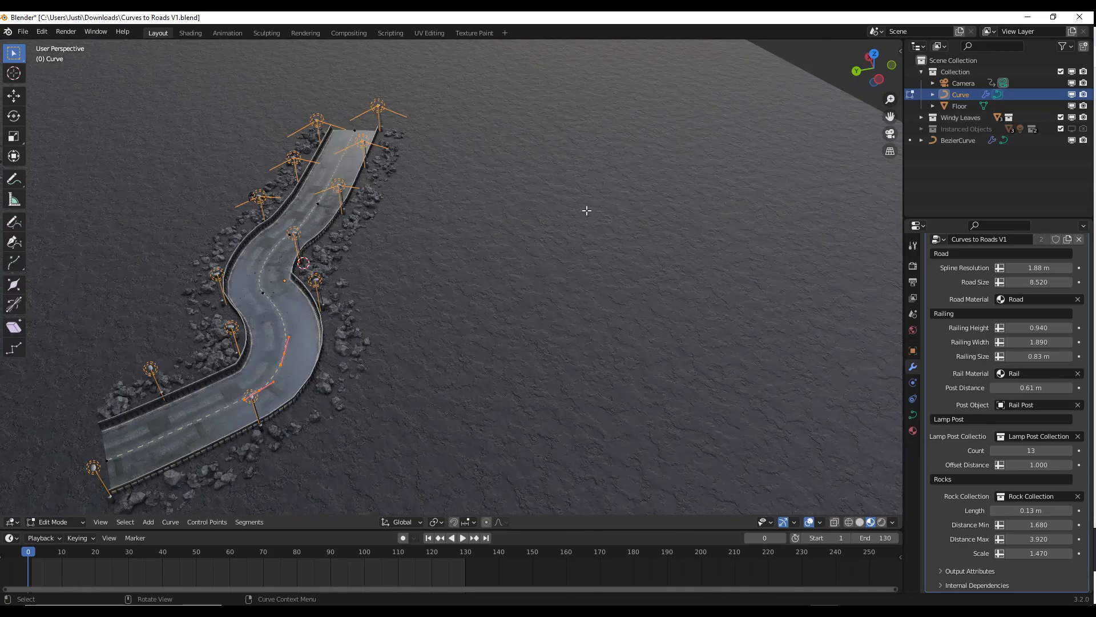
click(874, 54)
scroll(563, 218, down, 5)
scroll(564, 218, down, 2)
scroll(605, 354, up, 4)
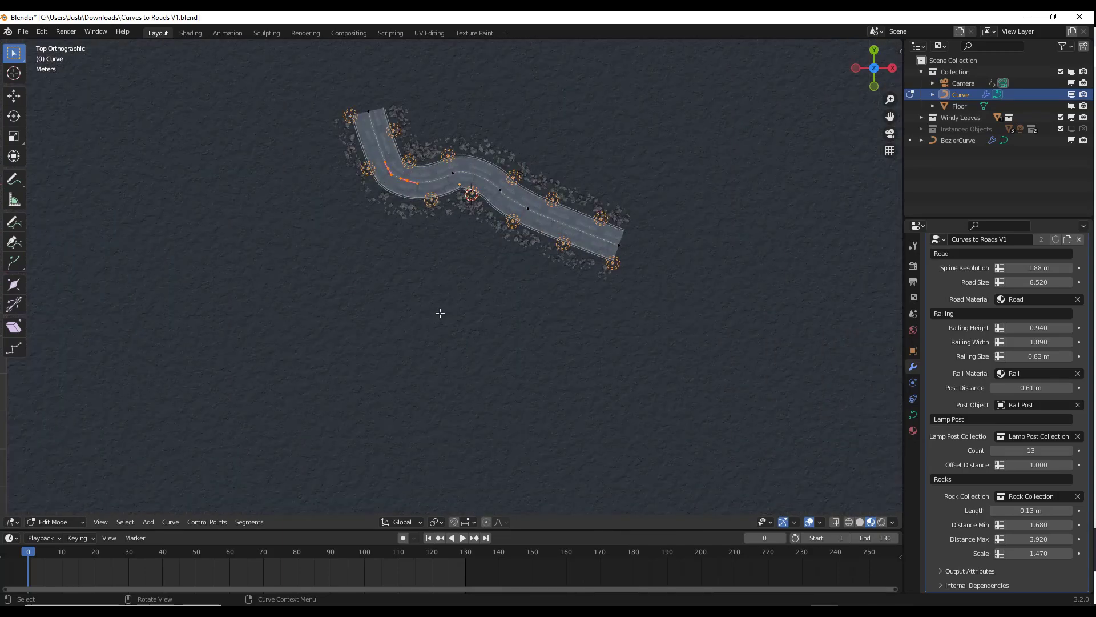
click(14, 224)
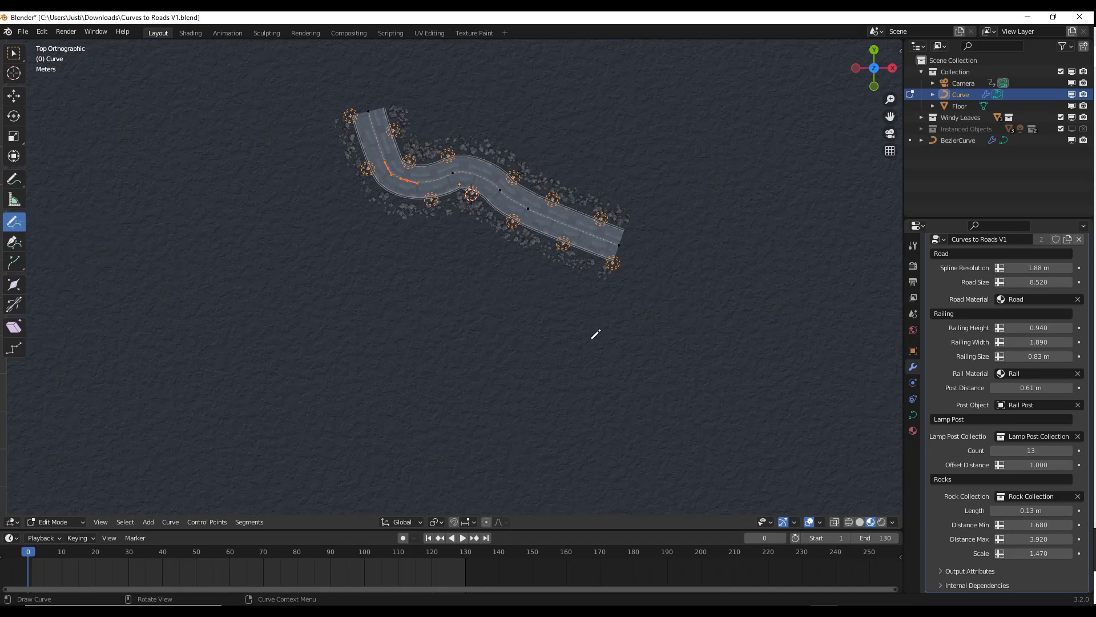
drag(586, 347, 465, 366)
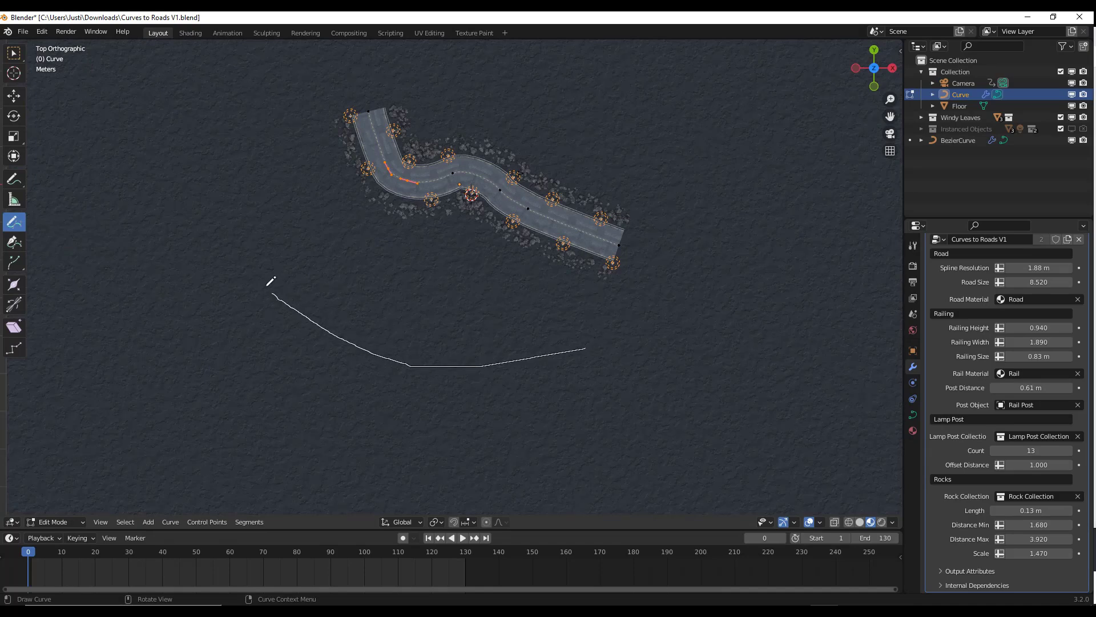
drag(218, 180, 204, 138)
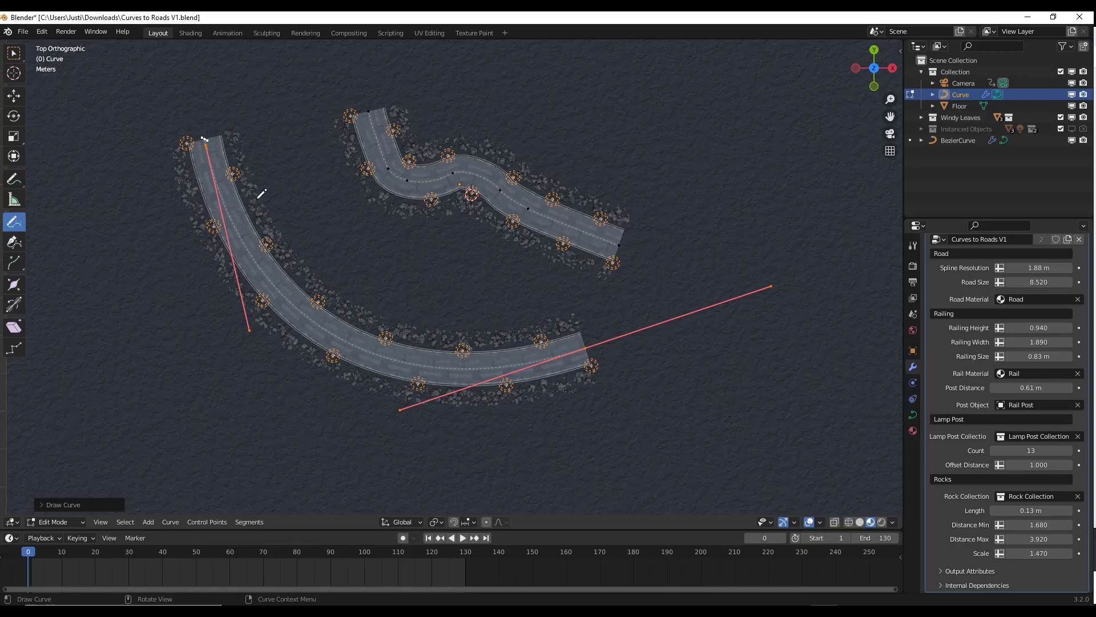
Draw two more sweeping road stretches freehand across the open floor in perspective view.
middle_drag(243, 435, 436, 211)
scroll(432, 193, up, 8)
scroll(443, 188, down, 8)
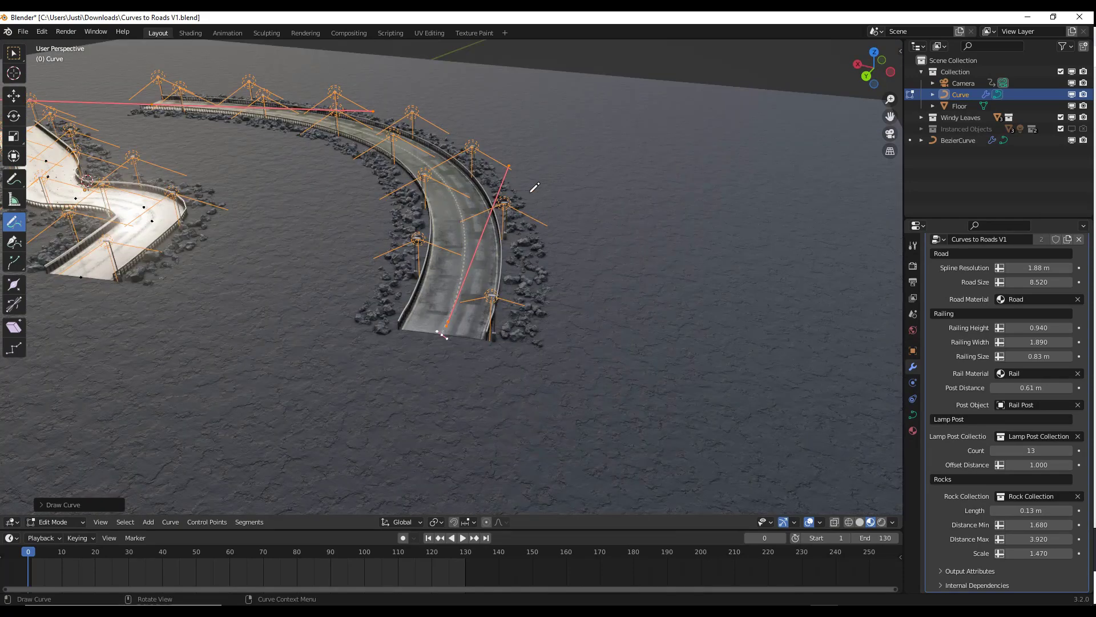
scroll(540, 190, down, 4)
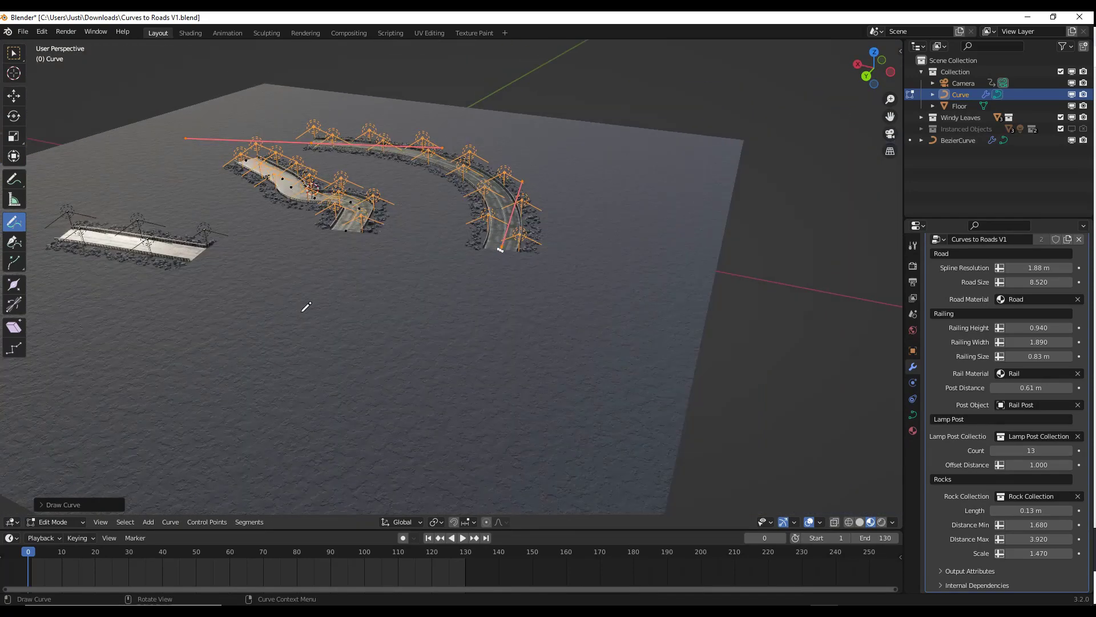
mouse_move(302, 404)
mouse_down()
mouse_move(528, 351)
mouse_move(558, 324)
mouse_up()
drag(652, 250, 623, 388)
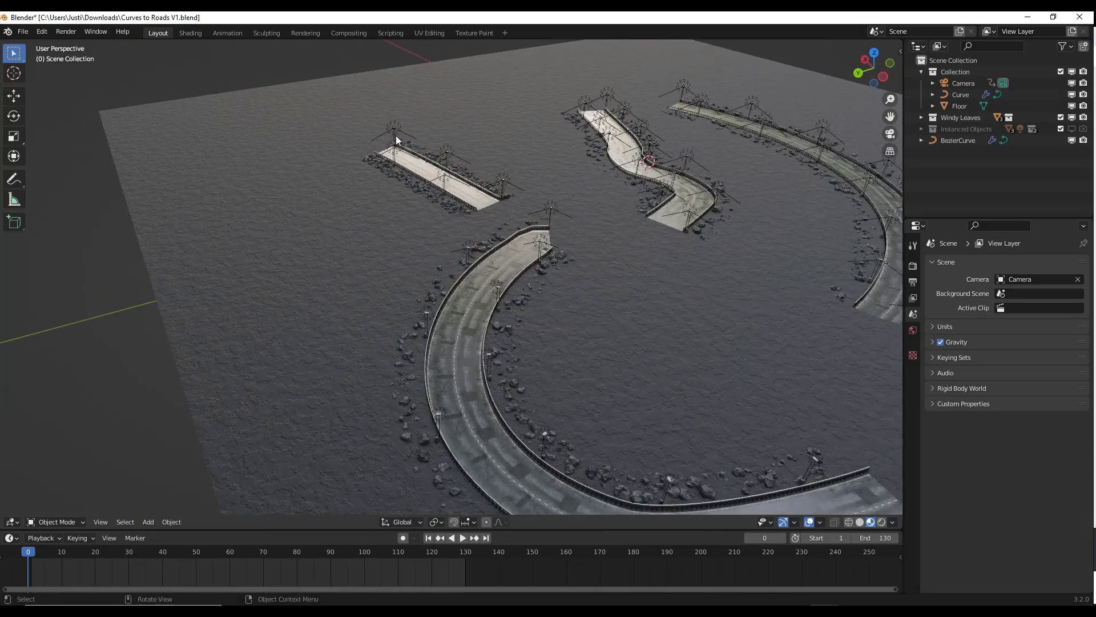
Select the drawn roads' curve object, enter Edit Mode and hide its GeometryNodes modifier in the viewport to inspect the bare splines.
click(462, 197)
click(690, 193)
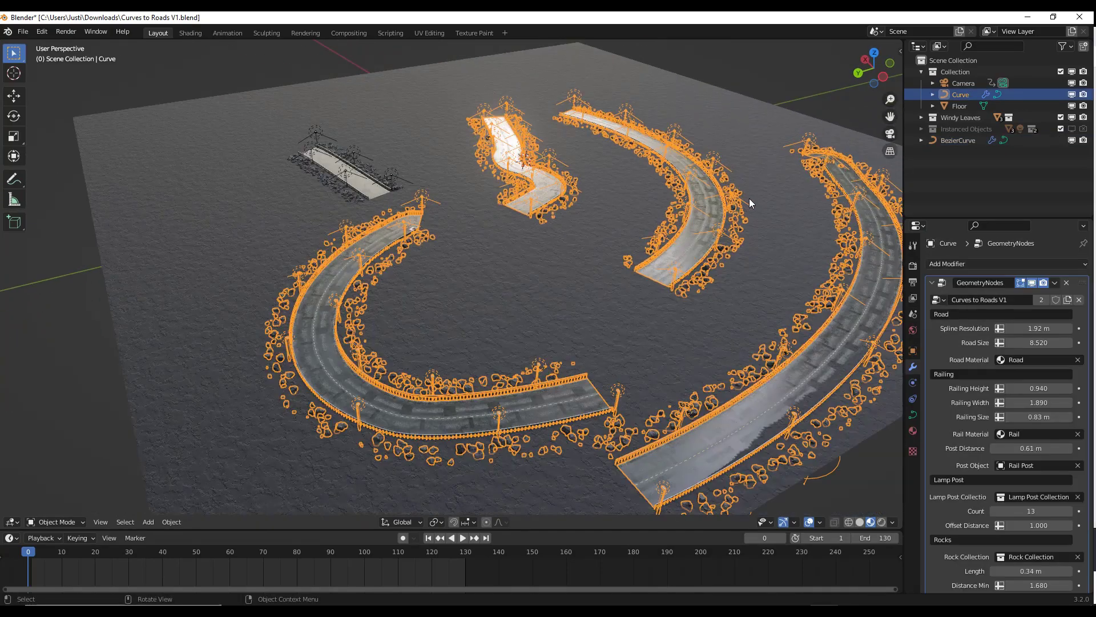
key(Tab)
middle_drag(692, 191, 777, 188)
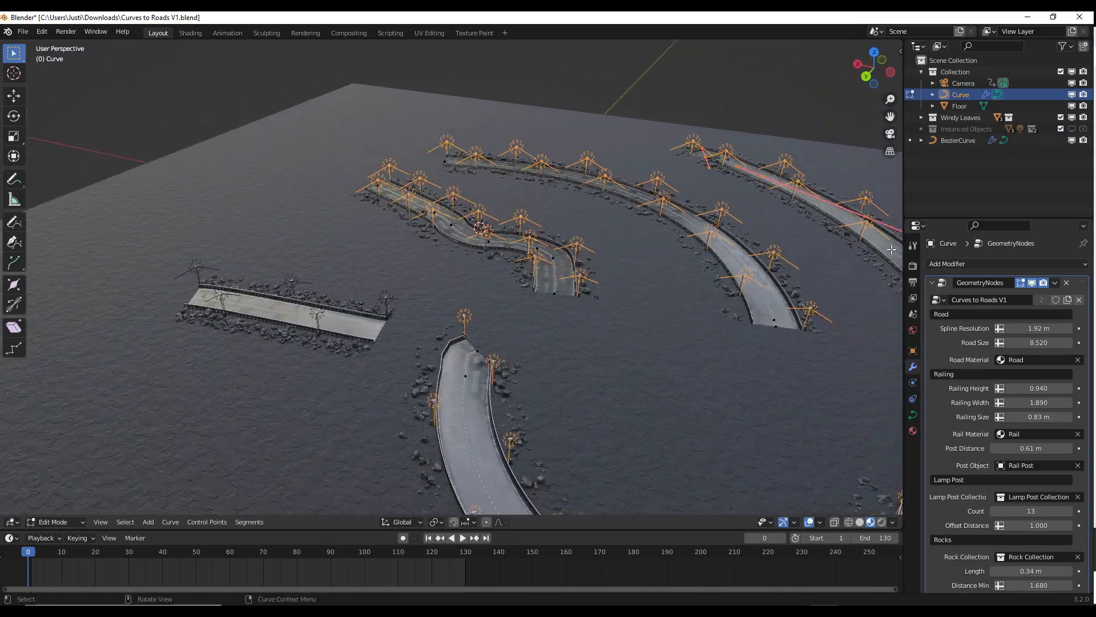
click(1032, 284)
scroll(614, 218, down, 2)
scroll(742, 238, up, 2)
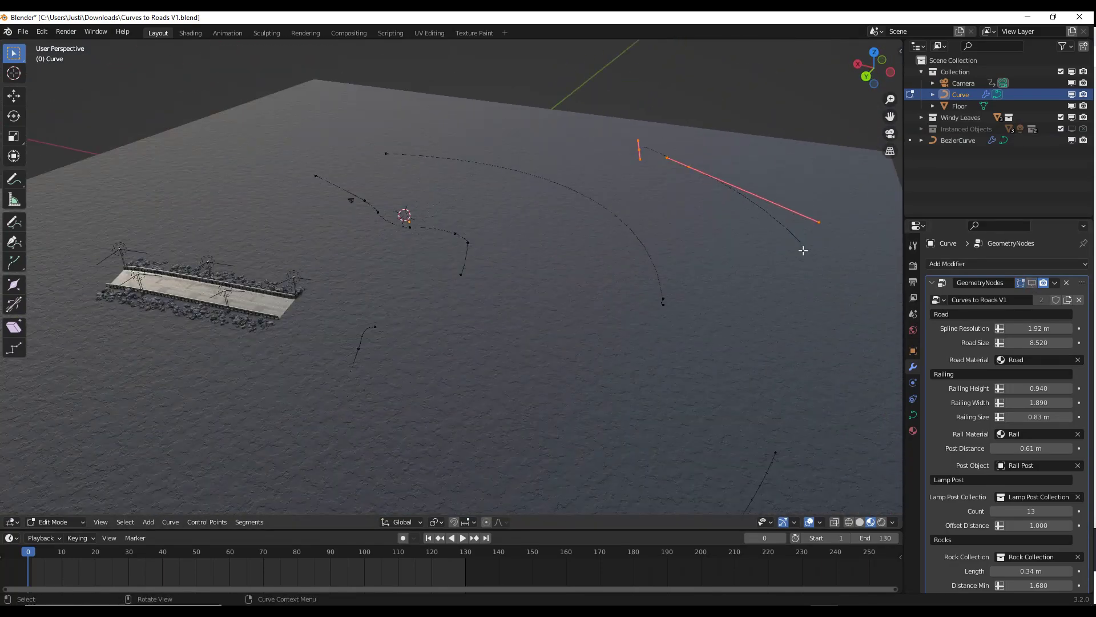
Show the GeometryNodes modifier in the viewport again and return the curve object to Object Mode.
click(1021, 282)
middle_drag(503, 263, 323, 208)
key(Tab)
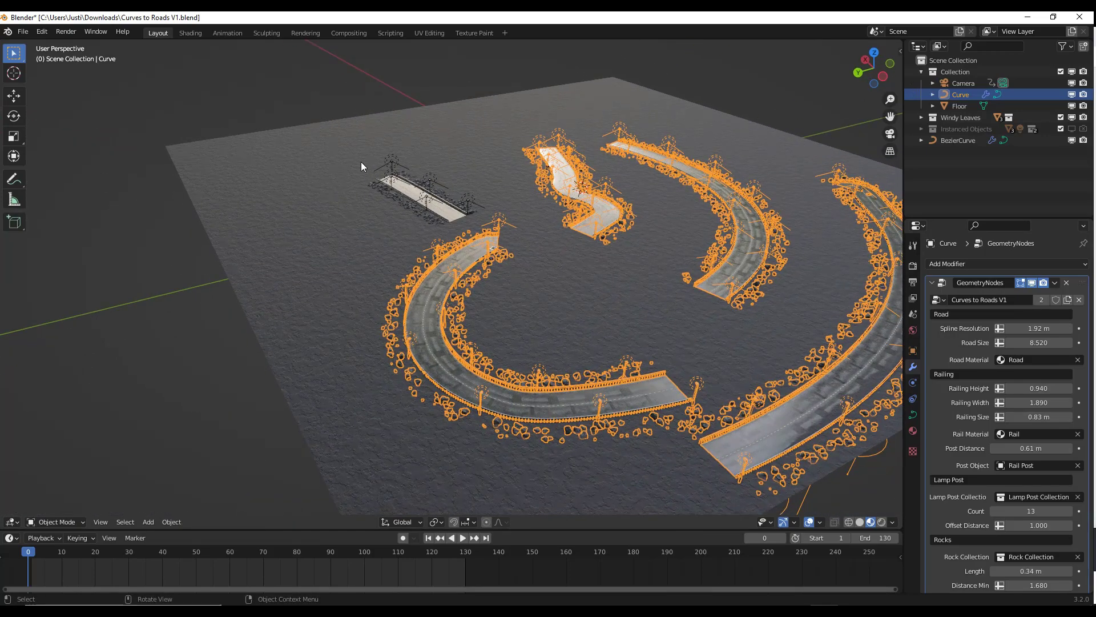
Place the 3D cursor beyond the existing roads and add a Bezier curve object there.
middle_drag(361, 167, 303, 169)
shift+right_drag(362, 109, 372, 98)
key(shift+a)
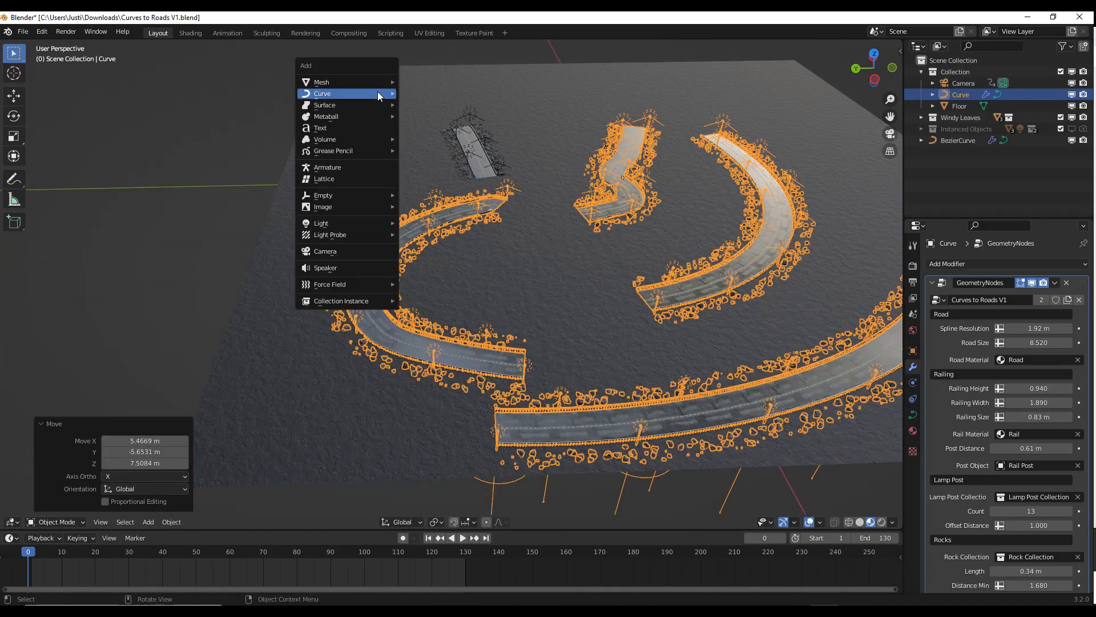
mouse_move(378, 95)
click(423, 92)
key(KP_Decimal)
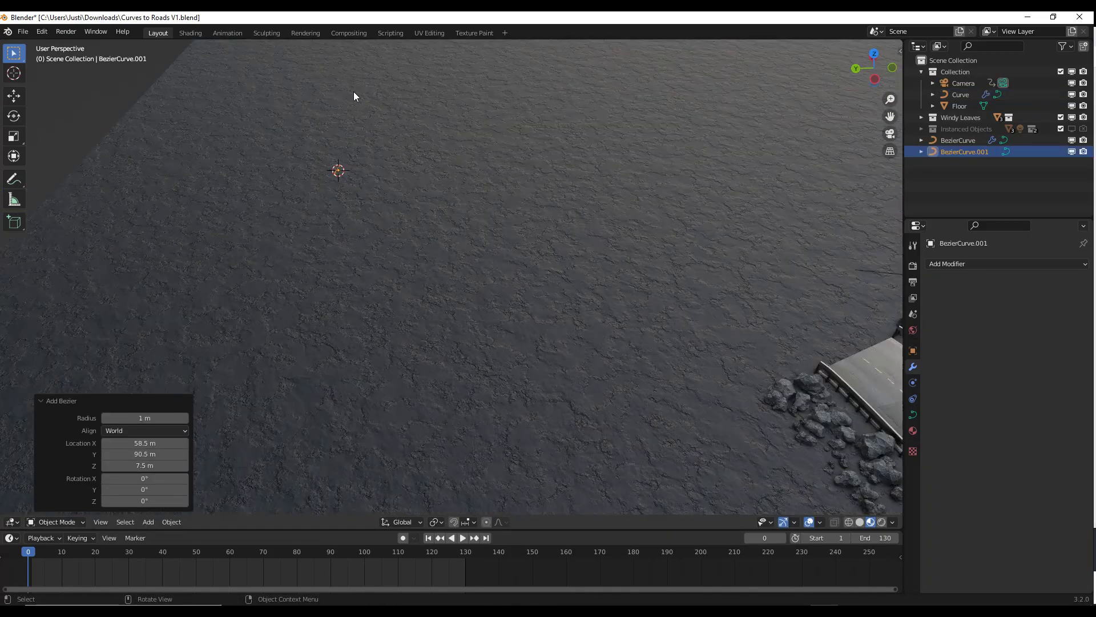
Delete all vertices of the new Bezier curve in Edit Mode and change to an axis-aligned view.
key(Tab)
key(x)
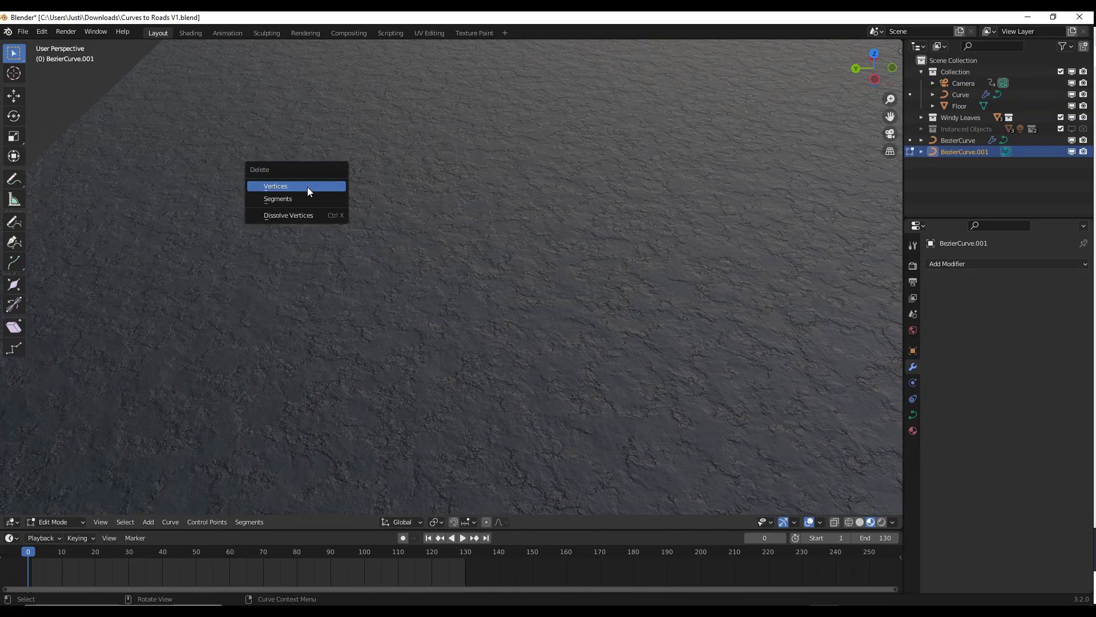
click(308, 186)
click(876, 54)
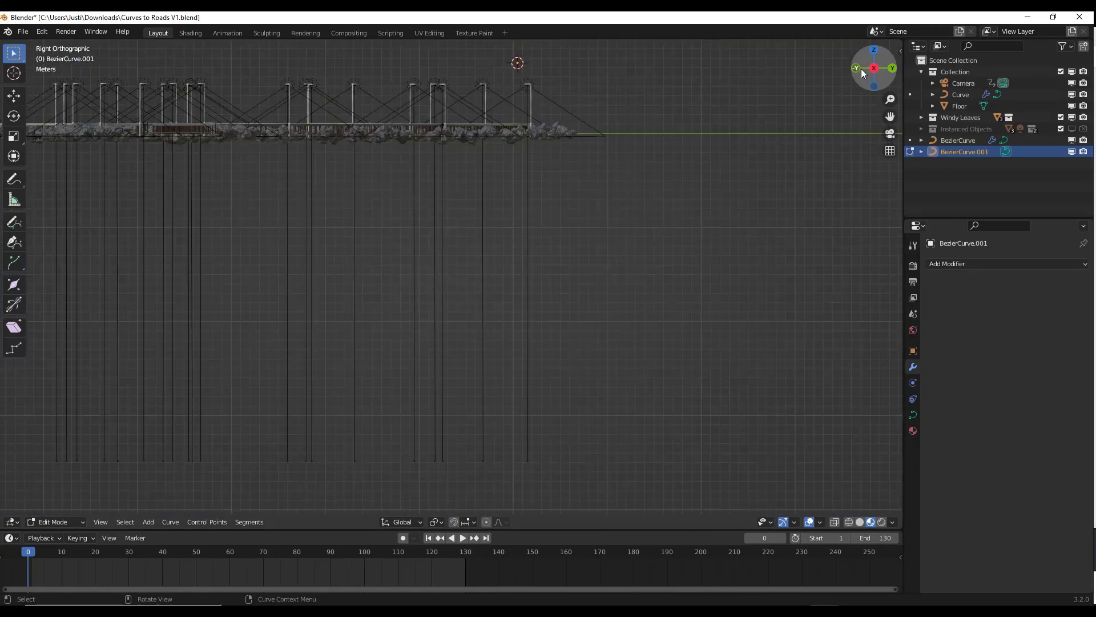
Draw a long curved spline across the empty part of the floor in top view and return to Object Mode.
click(874, 50)
scroll(465, 291, down, 6)
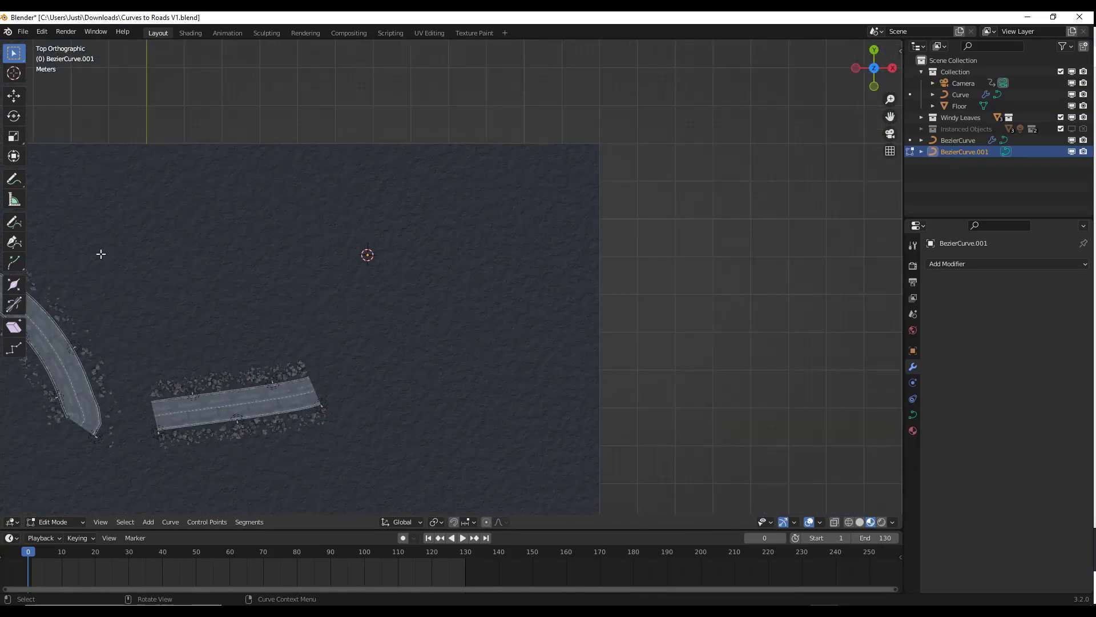
click(13, 226)
mouse_move(169, 224)
mouse_down()
mouse_move(335, 203)
mouse_move(531, 260)
mouse_move(587, 316)
mouse_up()
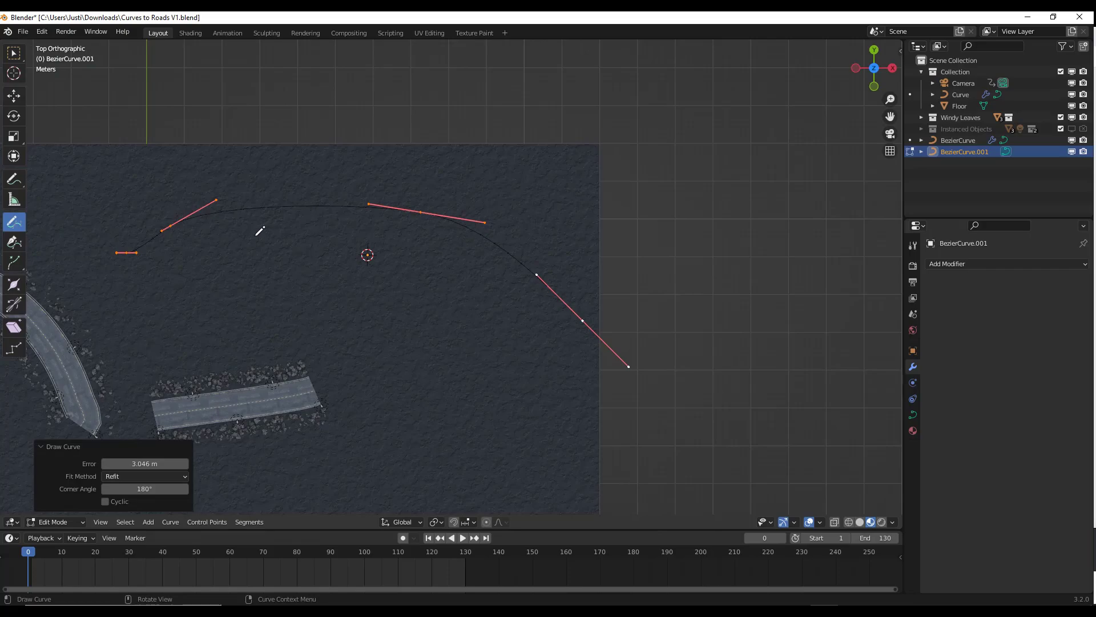
key(Tab)
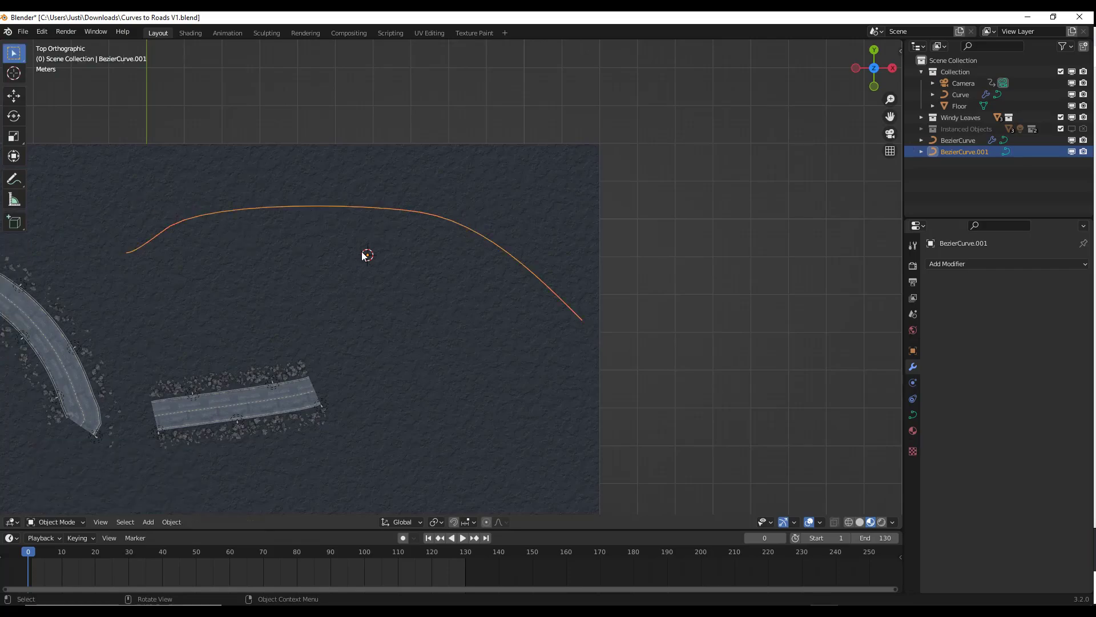
Add a Geometry Nodes modifier to the new curve and assign it the Curves to Roads V1 node group.
mouse_move(389, 219)
middle_down()
mouse_move(448, 175)
mouse_move(222, 286)
mouse_move(259, 290)
mouse_move(297, 269)
mouse_move(286, 279)
mouse_move(318, 287)
mouse_move(311, 277)
middle_up()
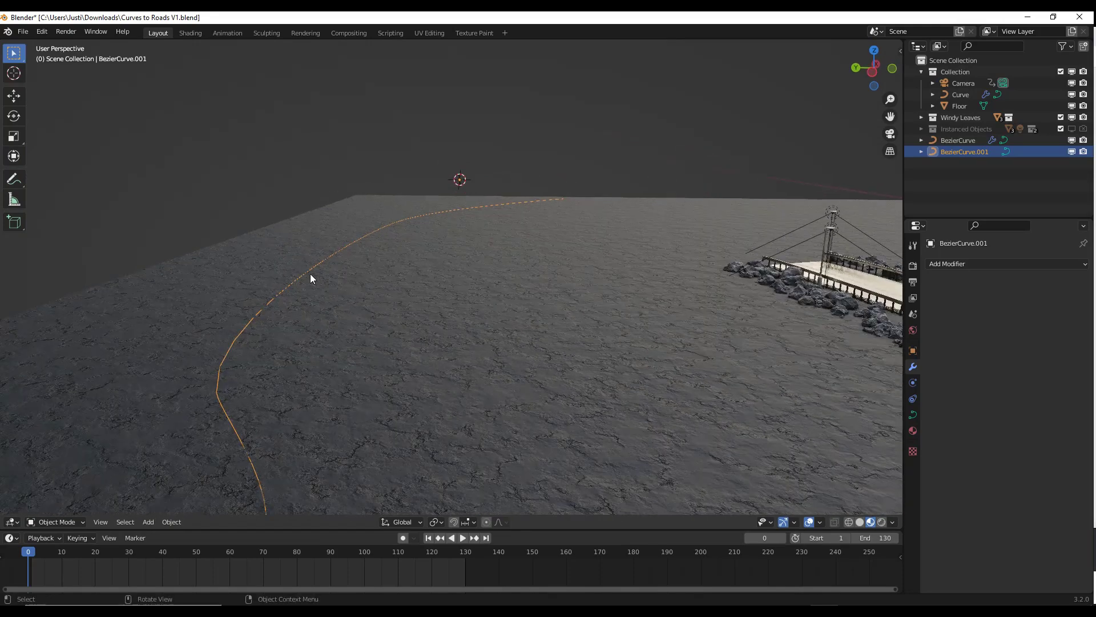
click(956, 264)
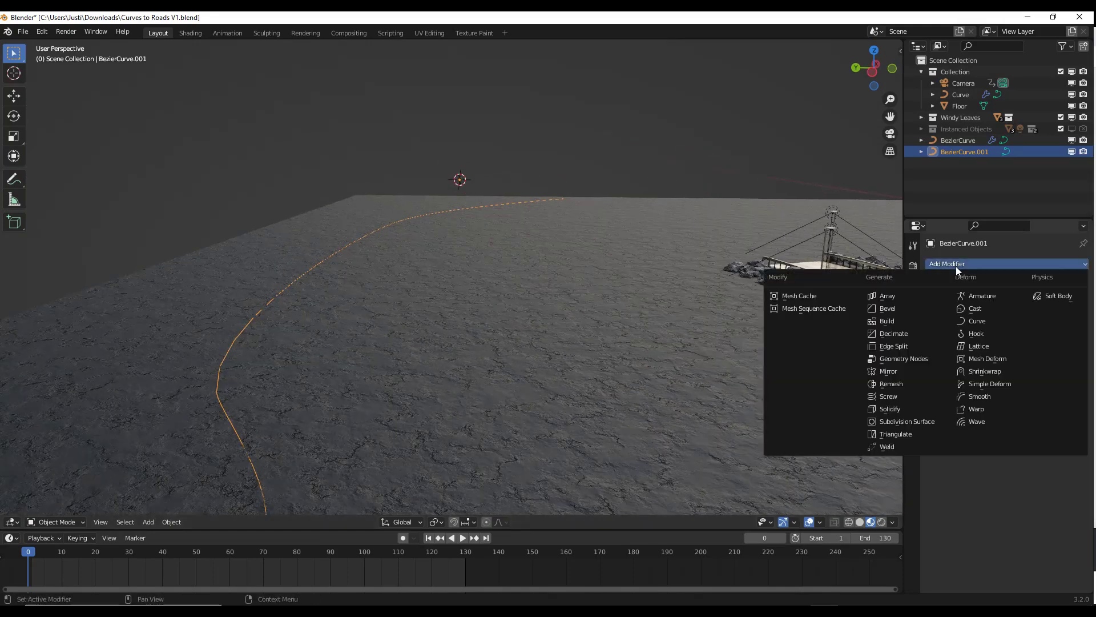
click(912, 358)
middle_drag(407, 221, 358, 255)
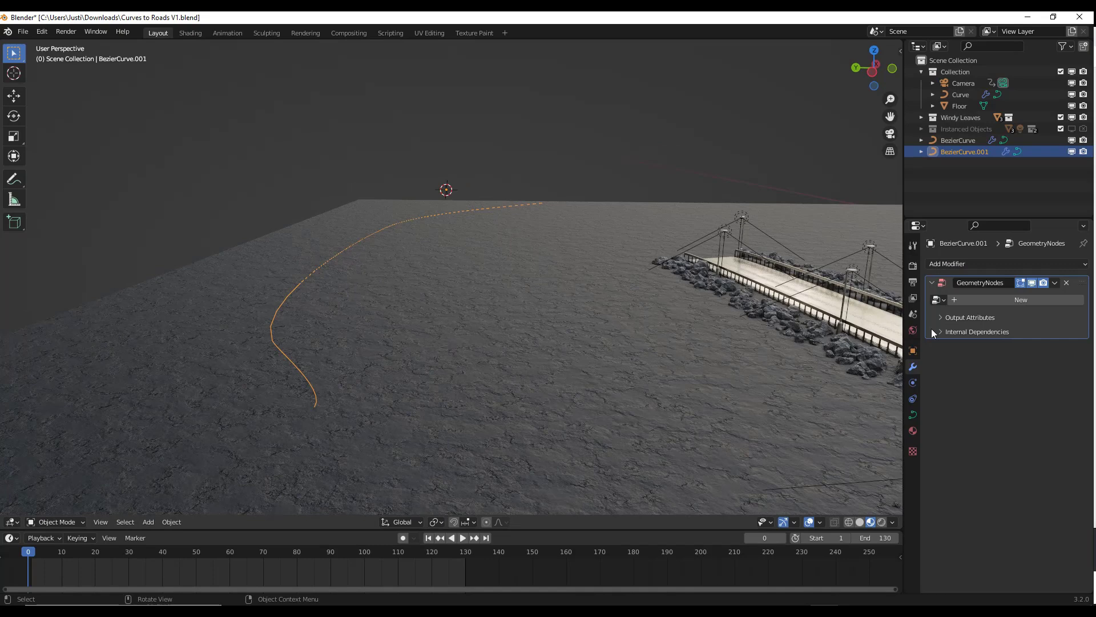
click(937, 300)
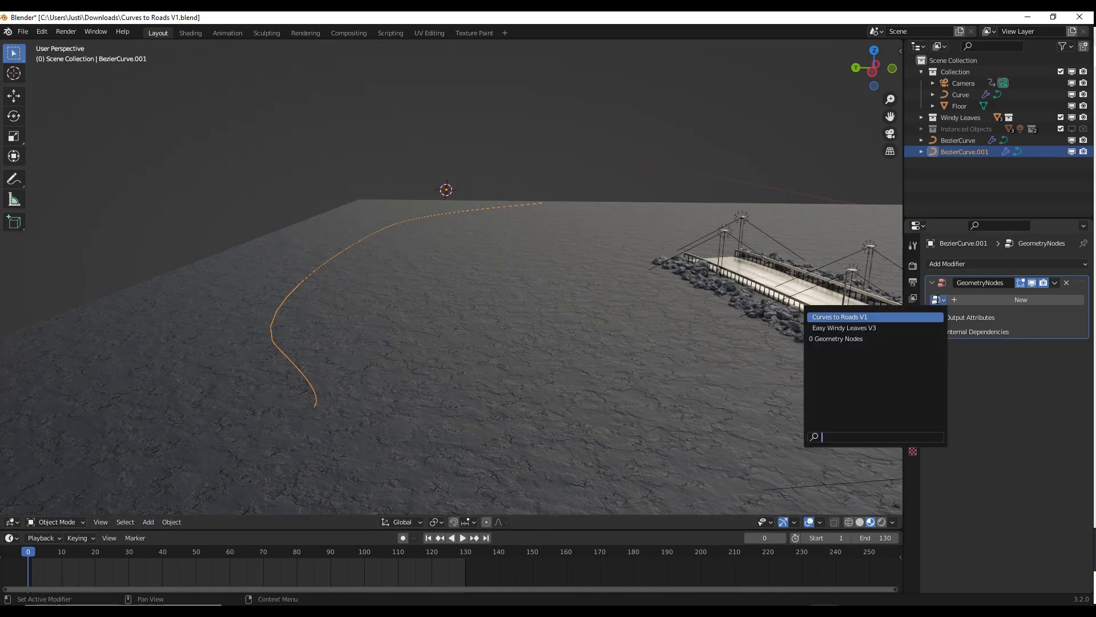
click(835, 317)
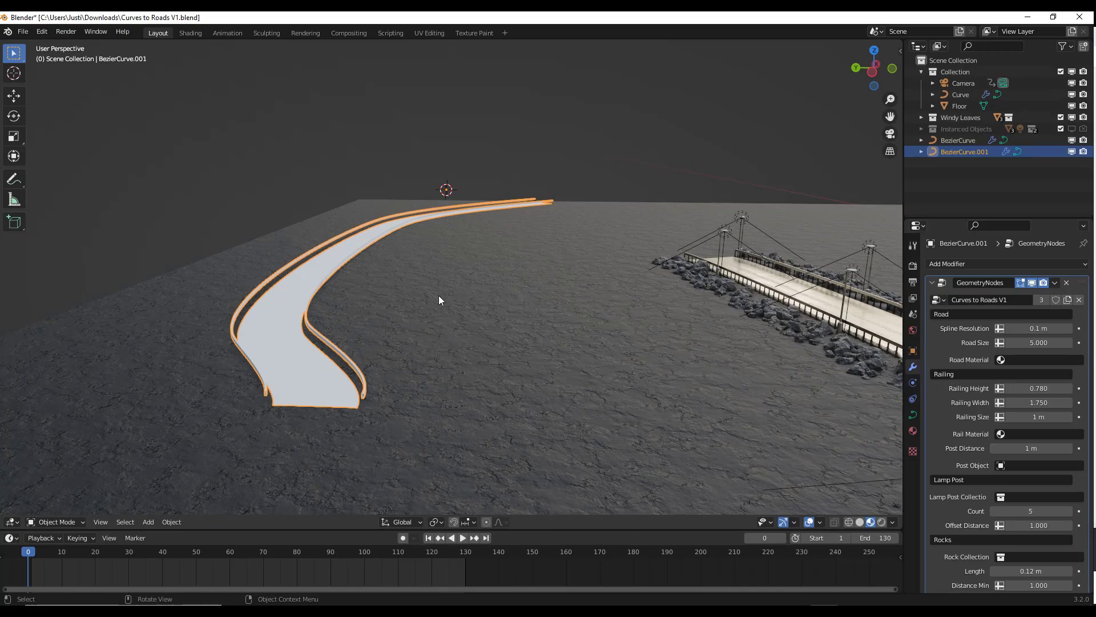
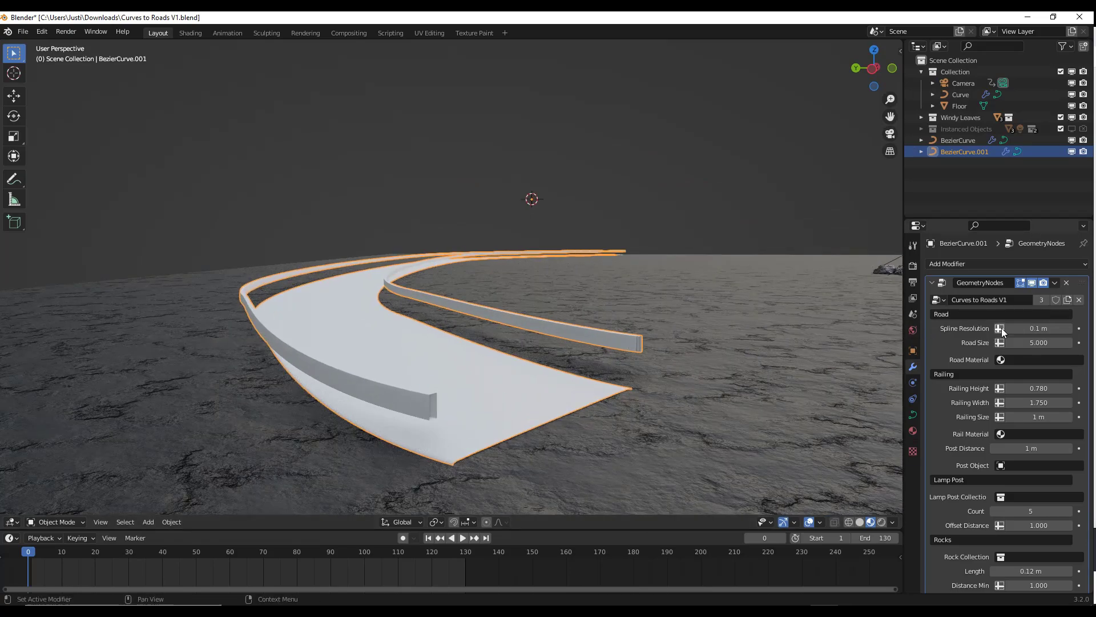
Assign the Road material to the new road's surface and the Rail material to its railing.
click(1020, 361)
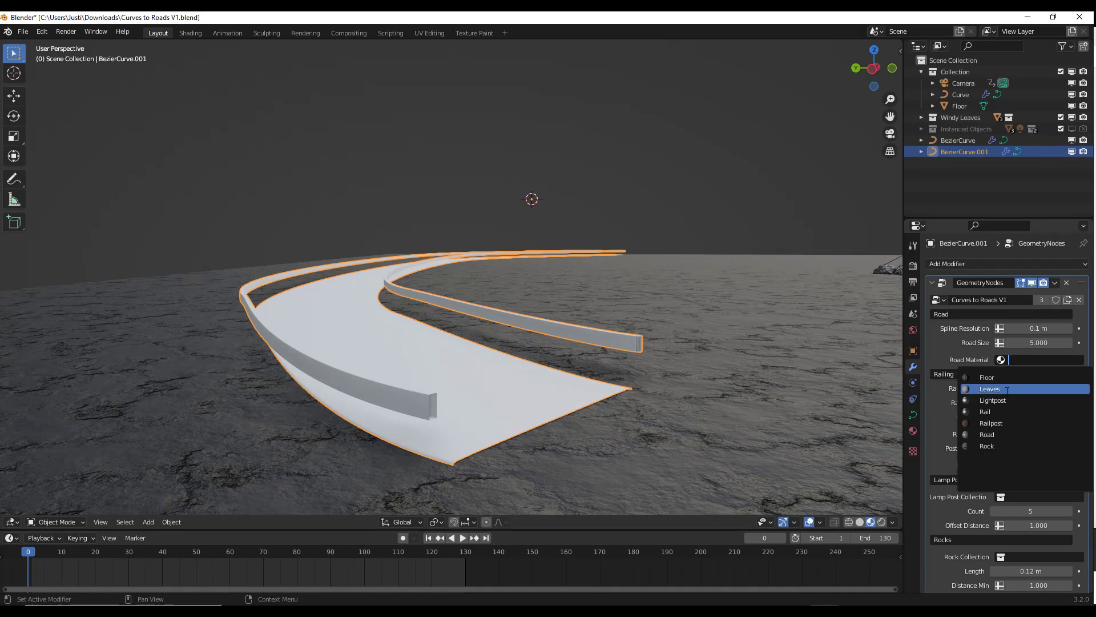
click(994, 434)
mouse_move(387, 369)
middle_down()
mouse_move(399, 273)
mouse_move(379, 374)
mouse_move(381, 360)
middle_up()
scroll(957, 426, down, 2)
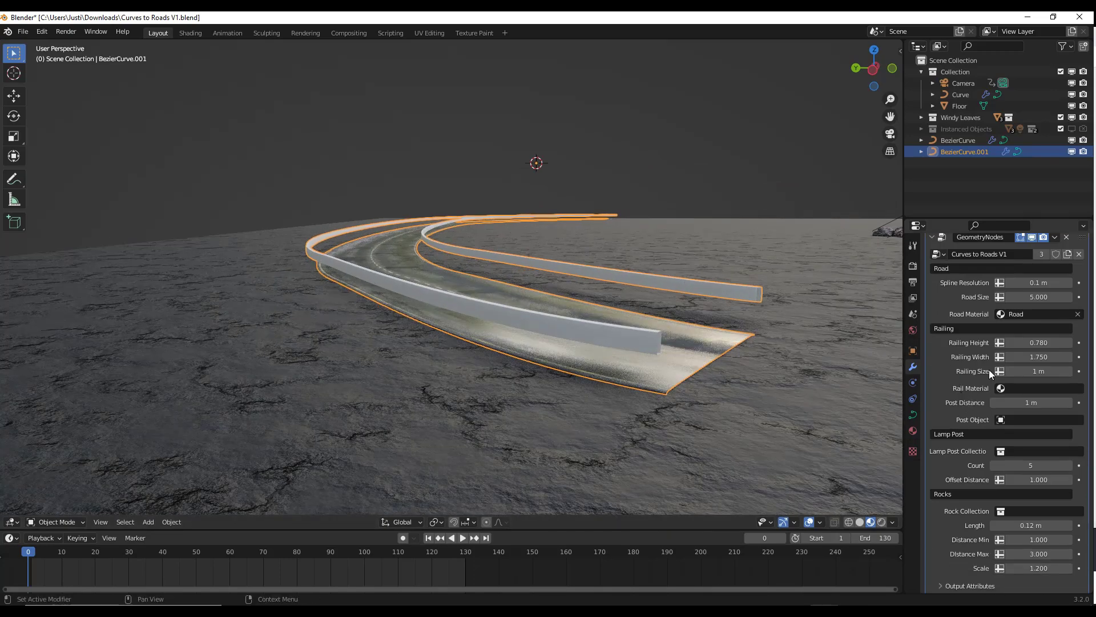
click(1018, 390)
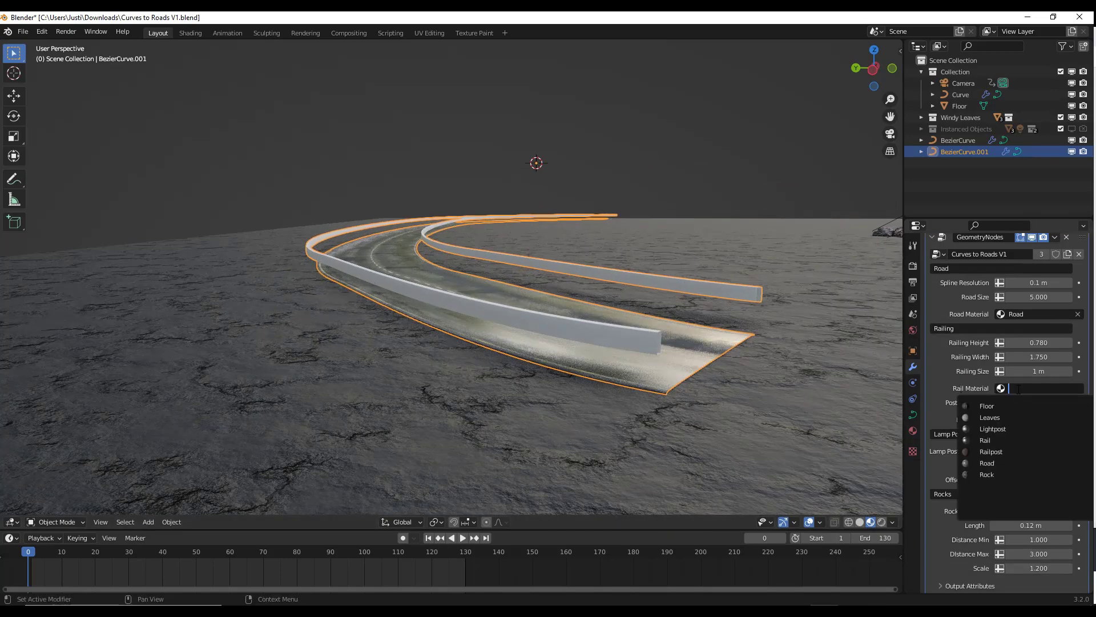
click(1028, 439)
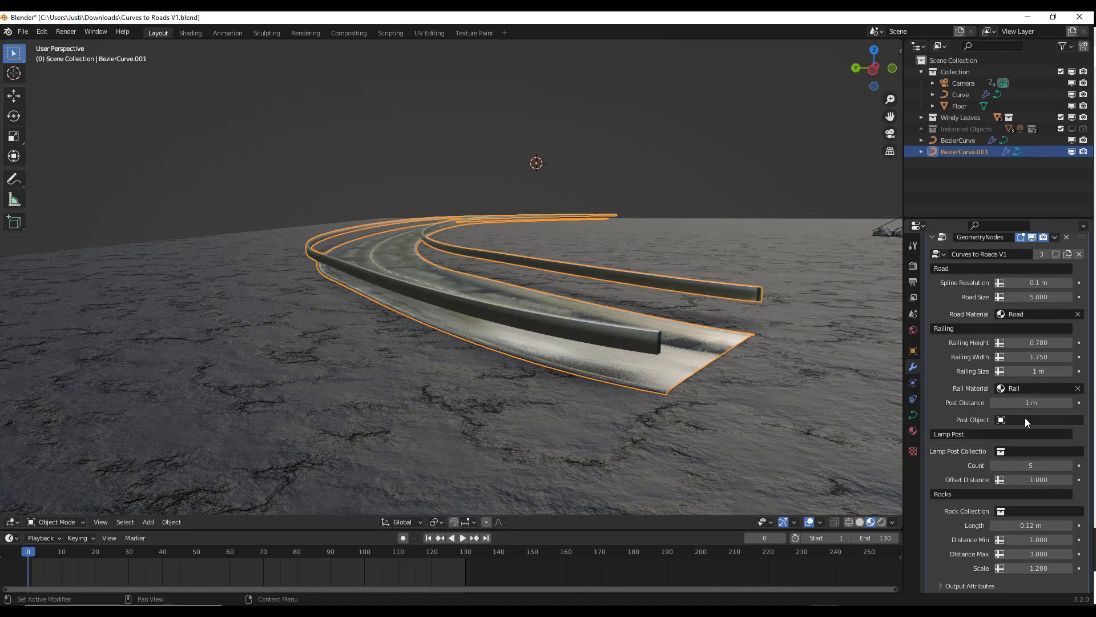
Set the new road's railing Post Object to Rail Post.
click(1025, 421)
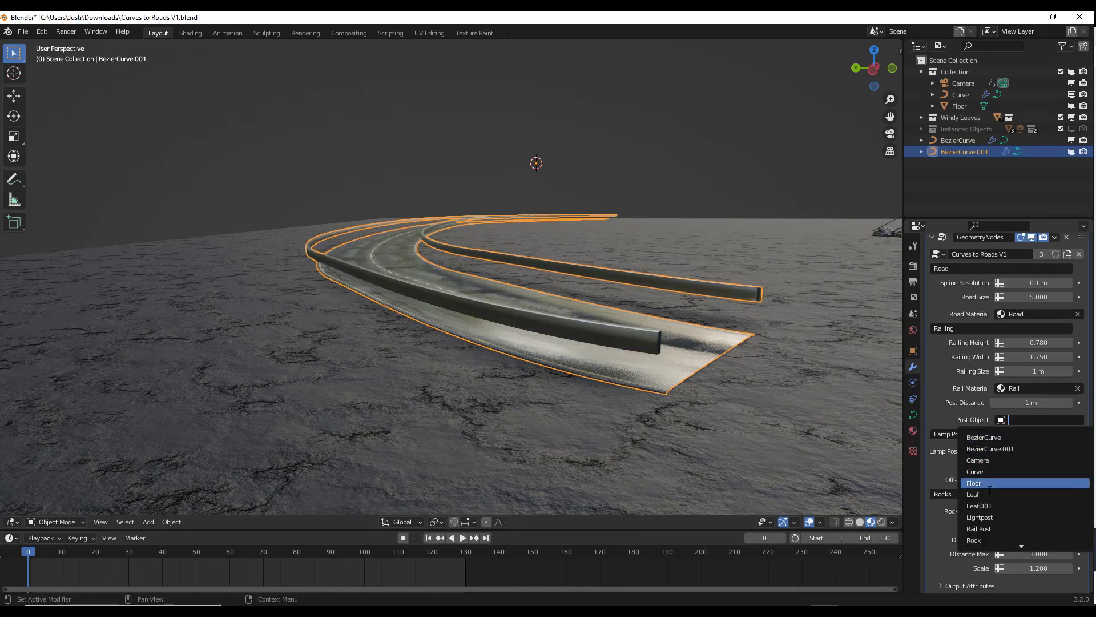
click(979, 528)
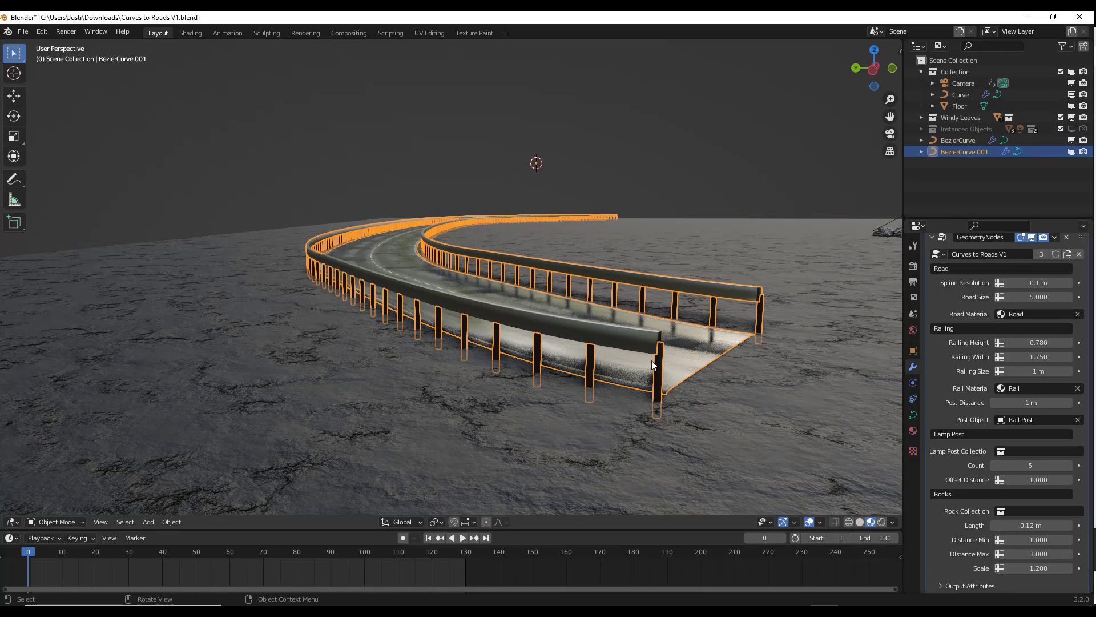
scroll(646, 360, up, 5)
scroll(646, 355, down, 3)
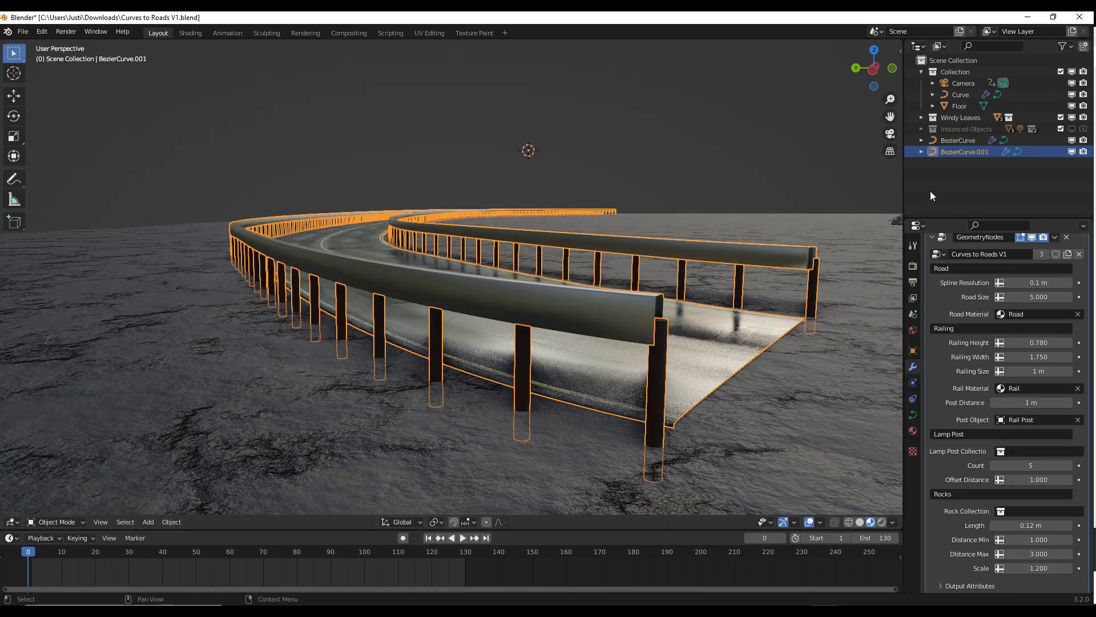
Show the Instanced Objects collection in the viewport and hide the BezierCurve and Curve road objects.
click(1073, 129)
scroll(444, 174, down, 5)
middle_drag(443, 174, 453, 215)
scroll(454, 219, down, 4)
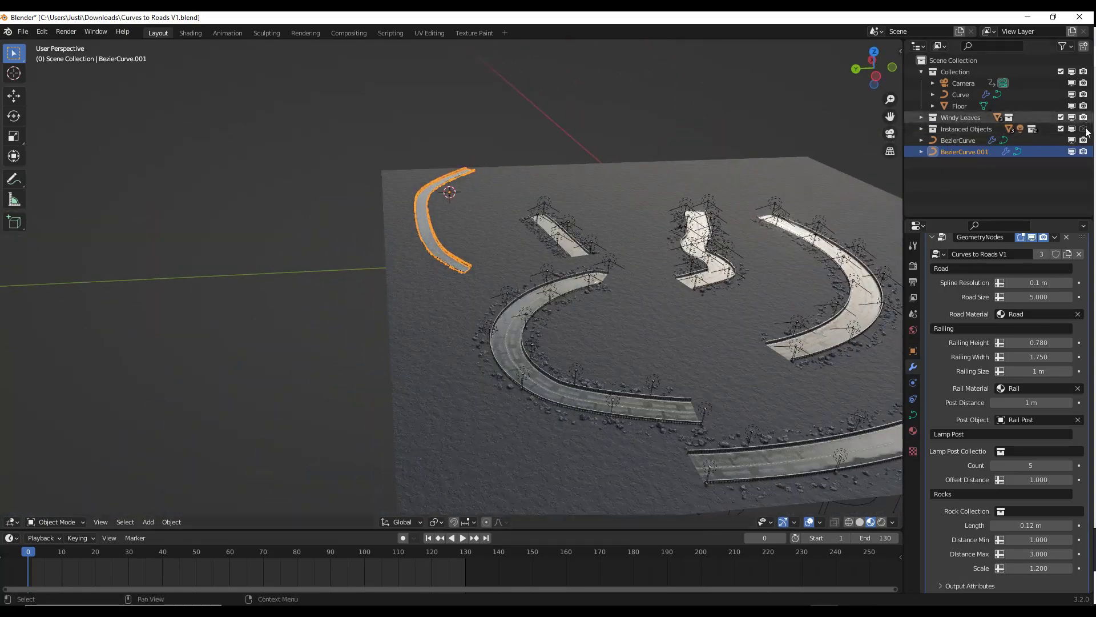
click(1072, 141)
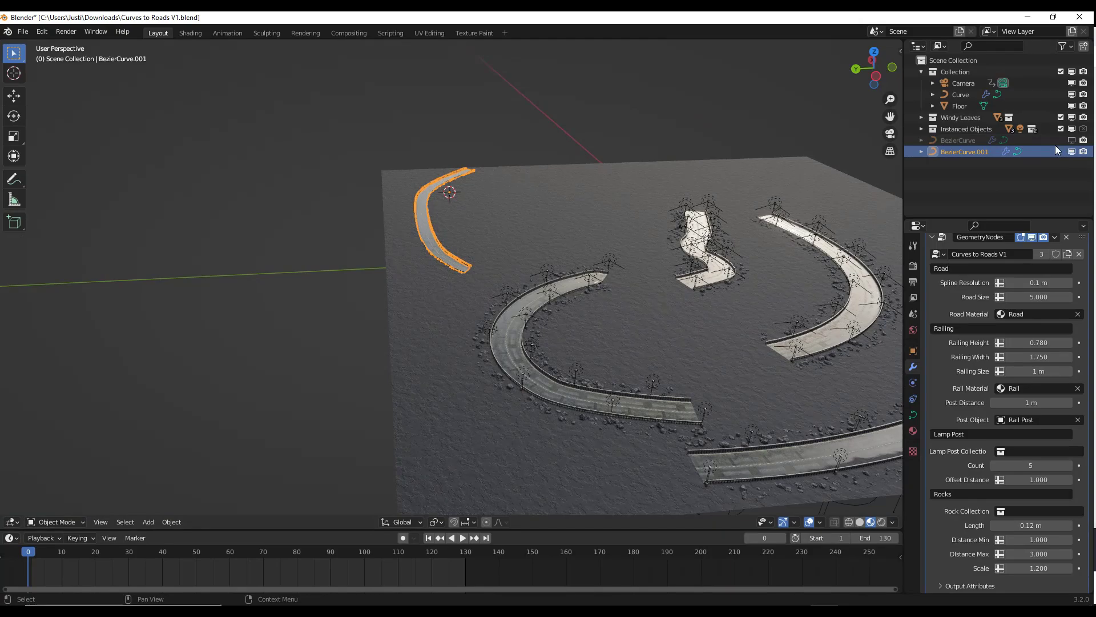
click(1072, 94)
Expand the Instanced Objects collection and examine its light post, rock and rail post source objects up close.
scroll(697, 324, up, 10)
scroll(698, 308, down, 3)
middle_drag(698, 306, 669, 273)
click(678, 266)
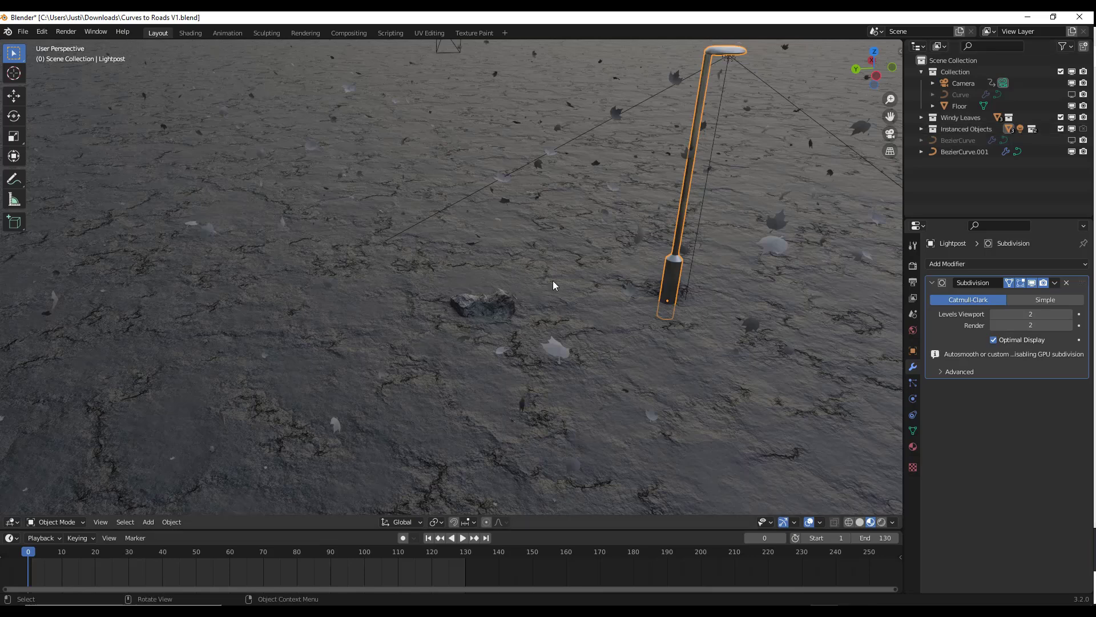
click(921, 129)
click(974, 141)
click(969, 152)
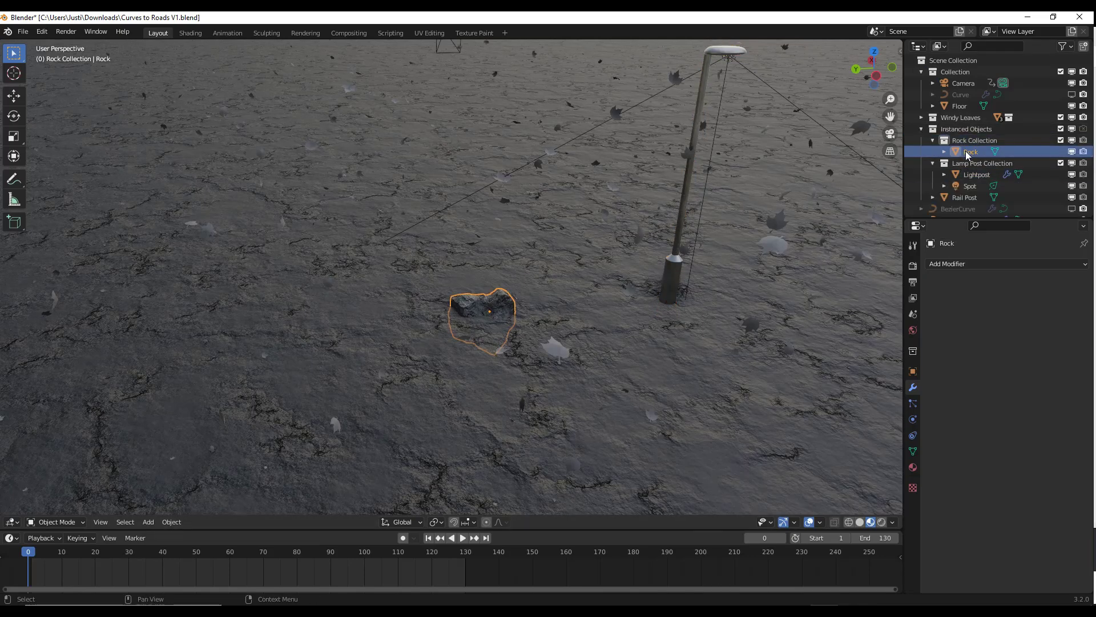
click(975, 175)
scroll(975, 186, down, 1)
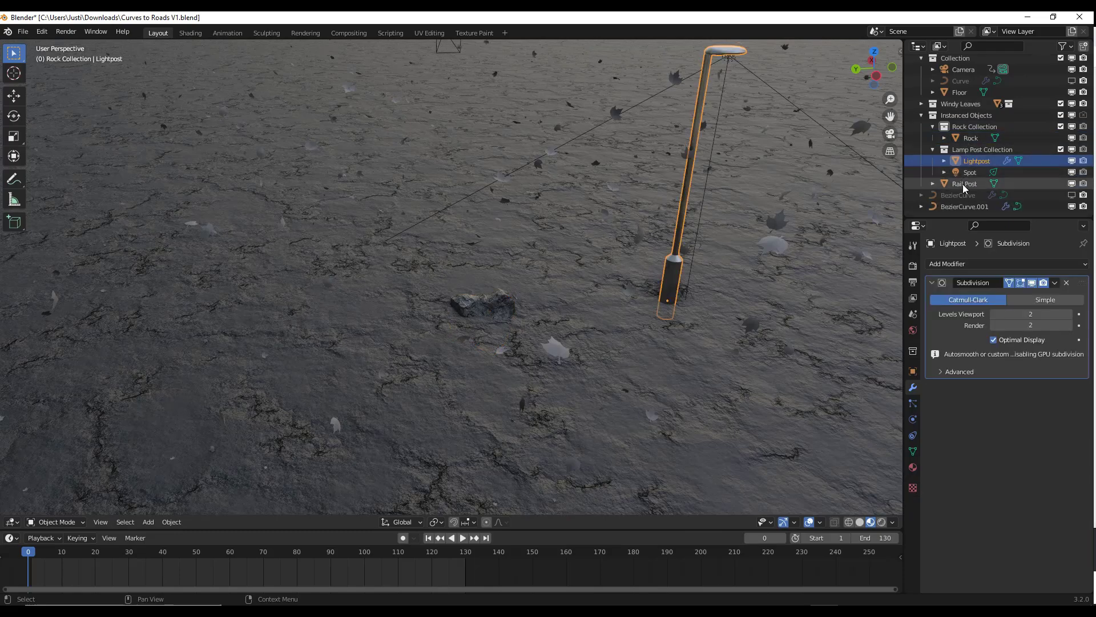
click(975, 185)
scroll(298, 343, up, 3)
scroll(300, 336, up, 2)
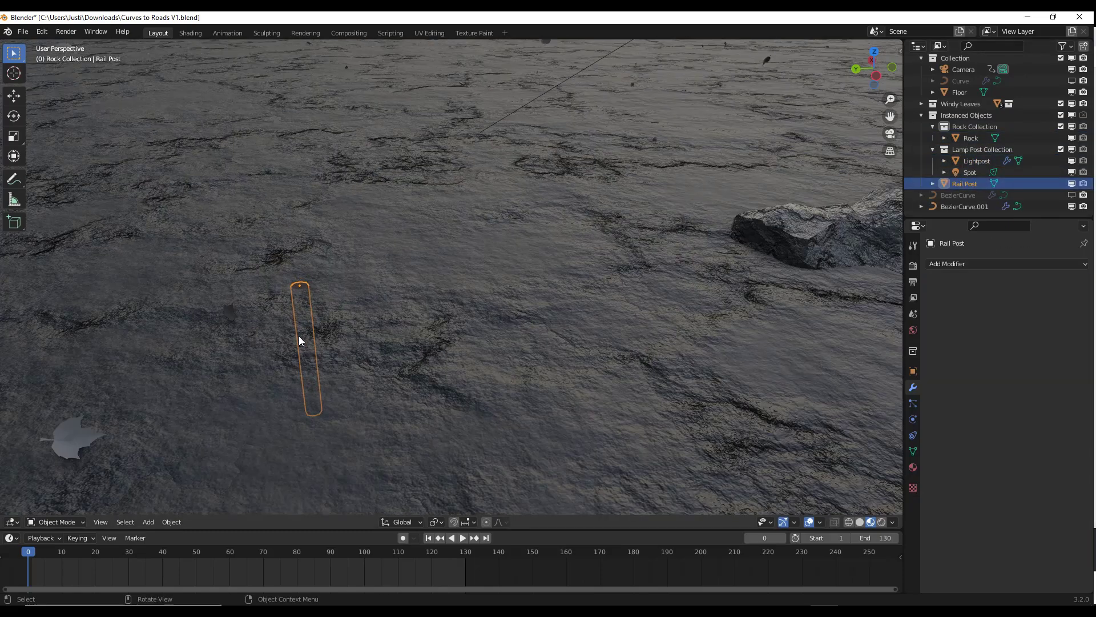
scroll(300, 340, down, 4)
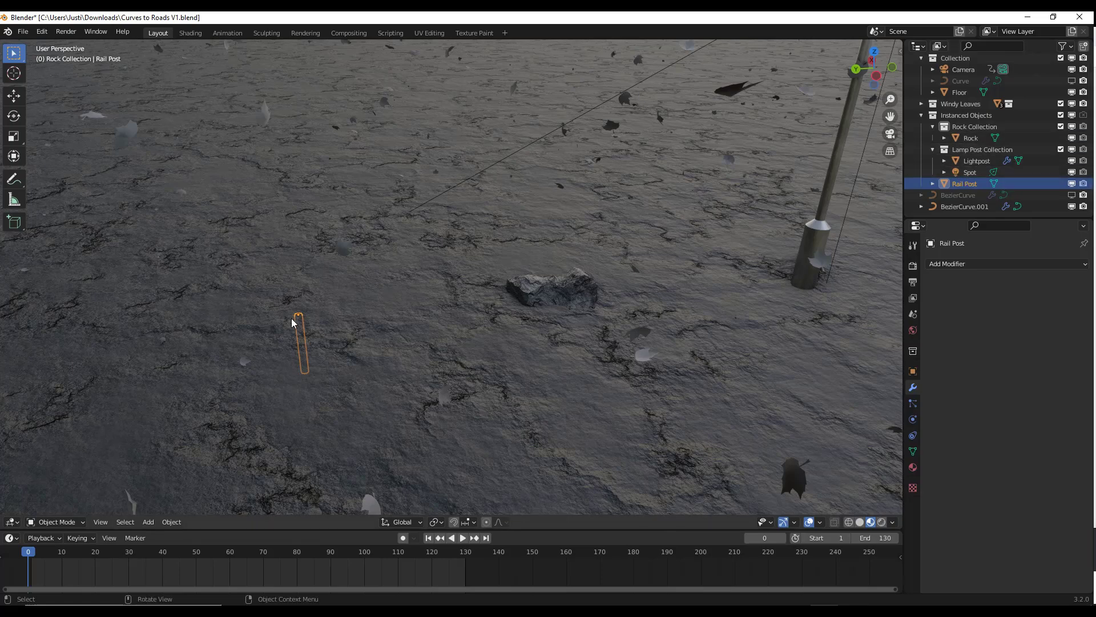
Select the new road and assign Lamp Post Collection to its lamp posts and Rock Collection to its rocks.
scroll(612, 300, down, 10)
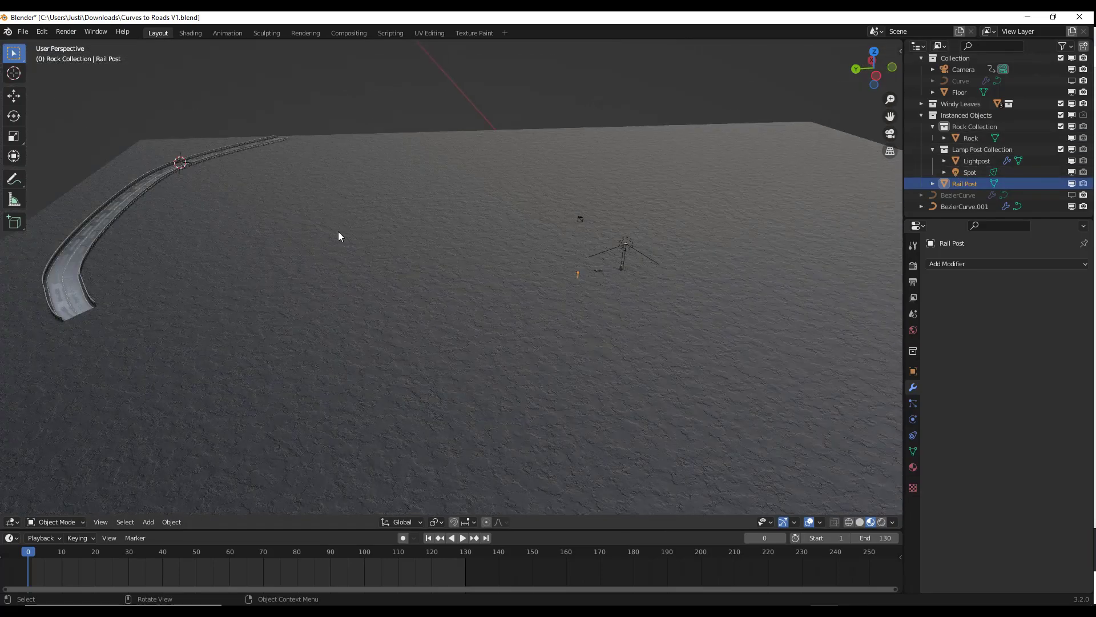
scroll(253, 212, up, 2)
scroll(252, 212, up, 2)
click(340, 285)
middle_drag(364, 324, 359, 302)
scroll(360, 279, up, 5)
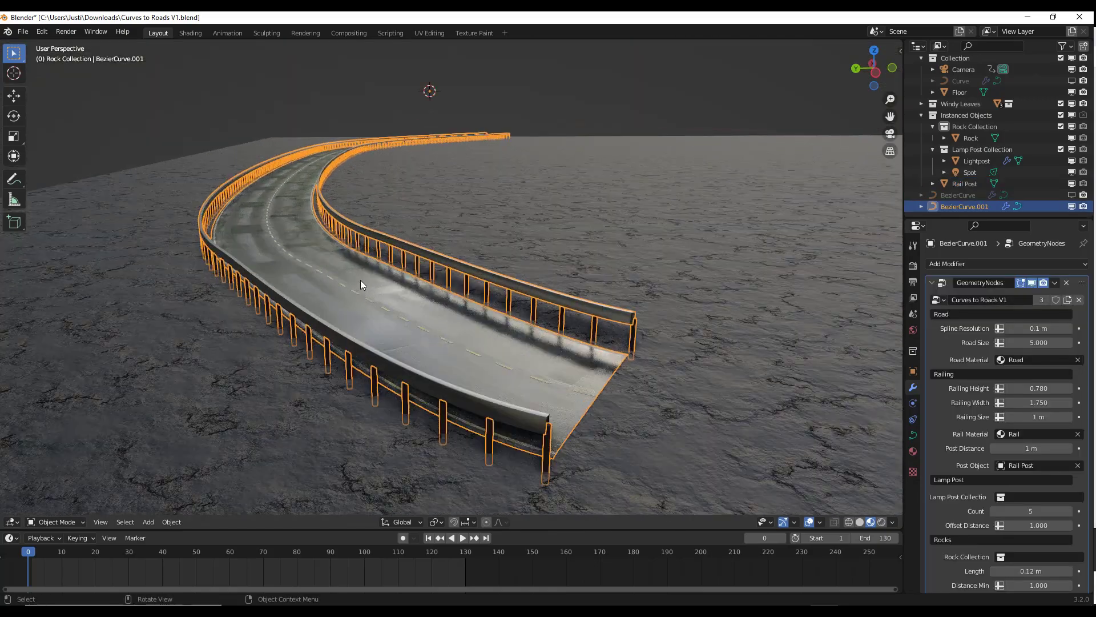
scroll(981, 364, down, 3)
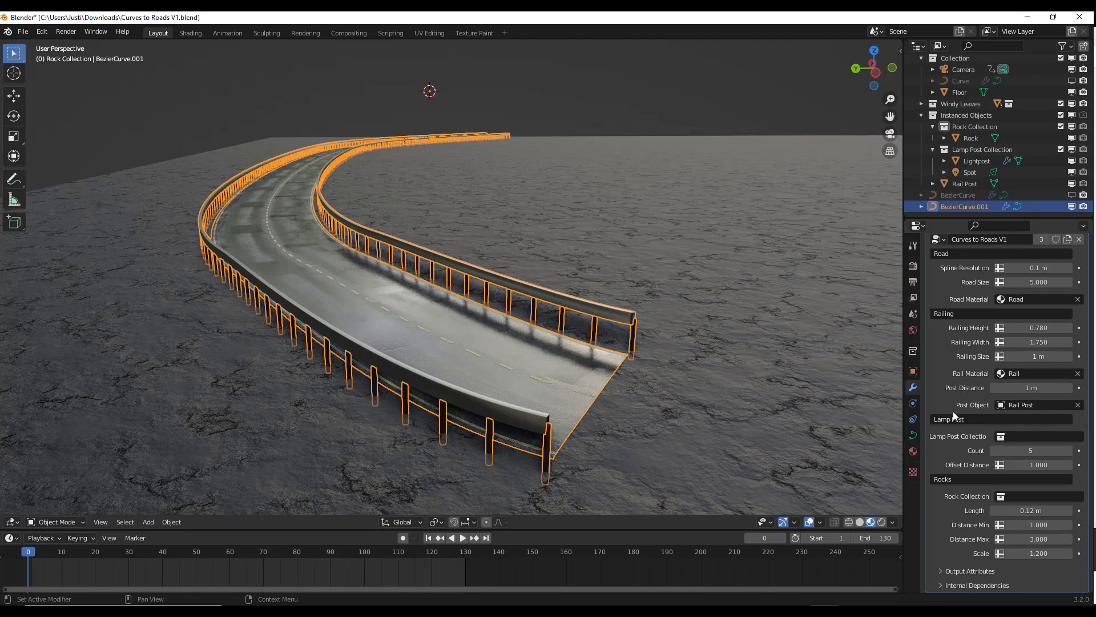
click(1020, 436)
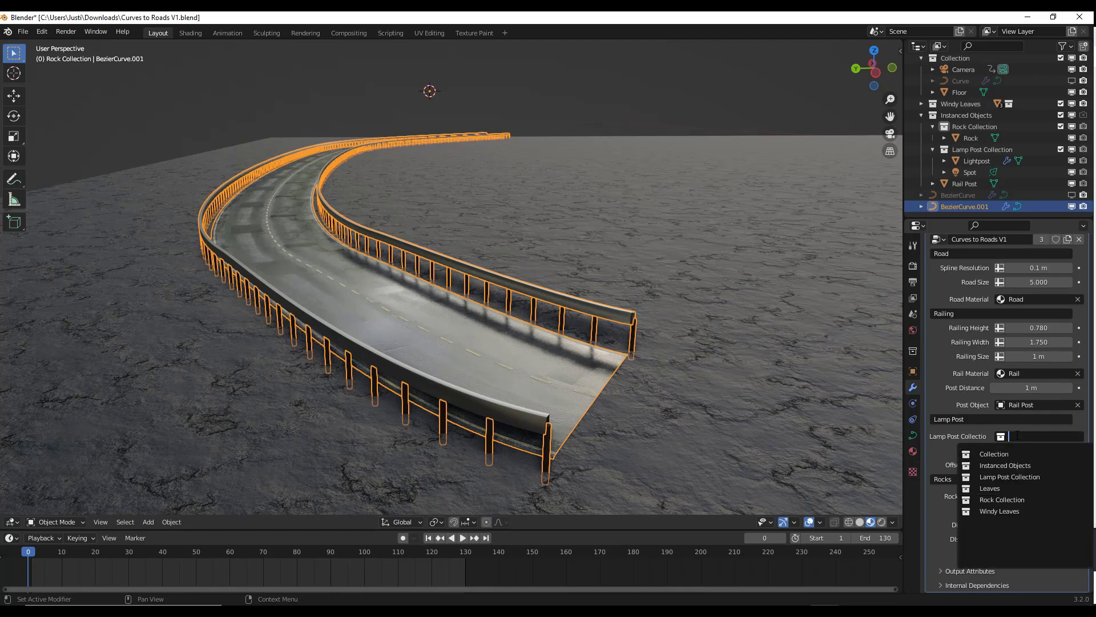
click(1008, 477)
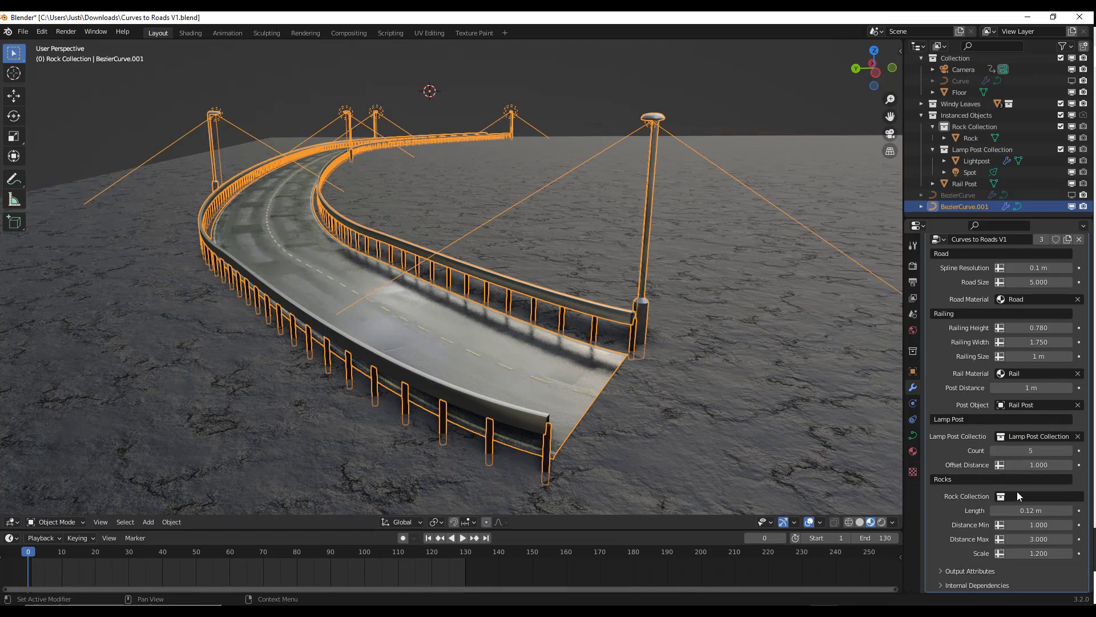
click(1016, 495)
click(1006, 421)
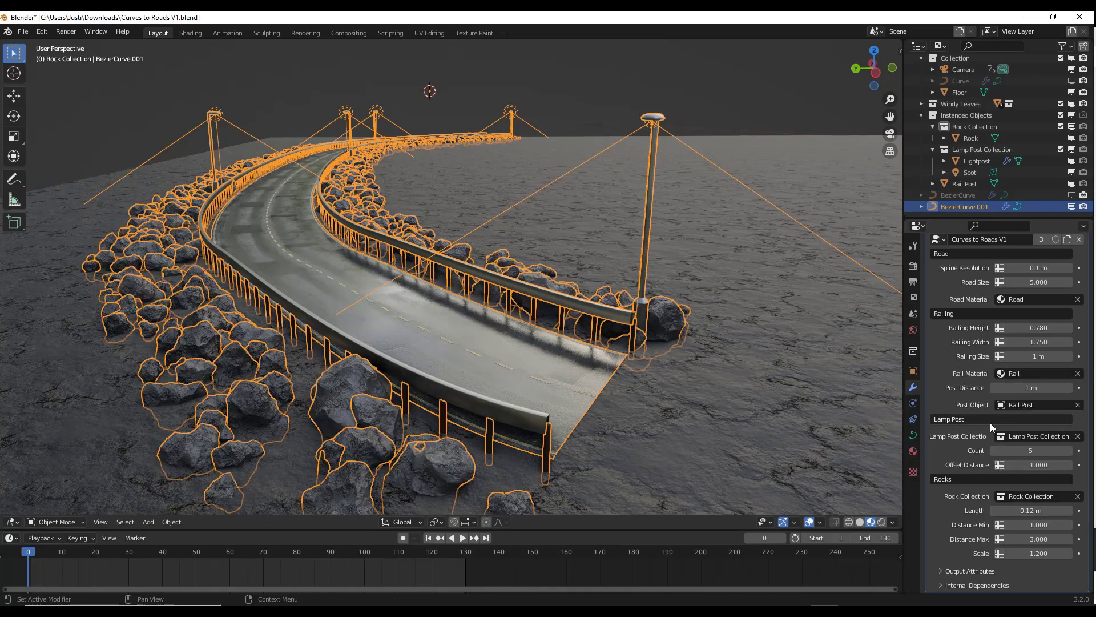
Select the source rock and add another rock beside it in the Rock Collection using the Rock Generator.
scroll(379, 295, down, 6)
middle_drag(379, 295, 508, 230)
scroll(223, 337, down, 3)
scroll(710, 307, up, 10)
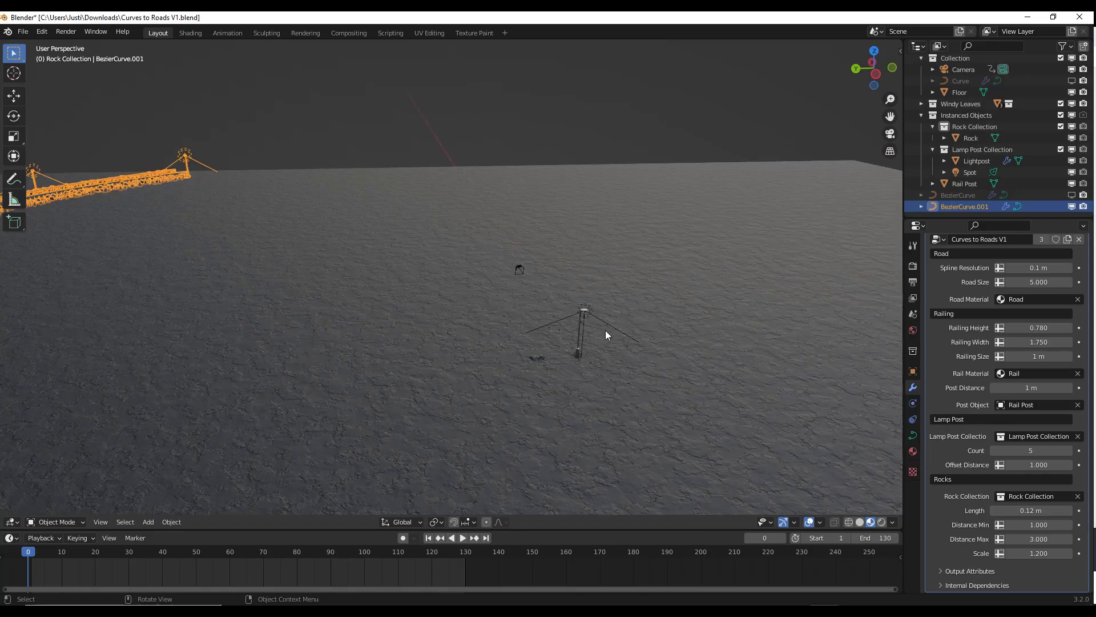
click(363, 399)
scroll(441, 353, down, 1)
shift+middle_drag(372, 396, 437, 393)
scroll(437, 392, up, 3)
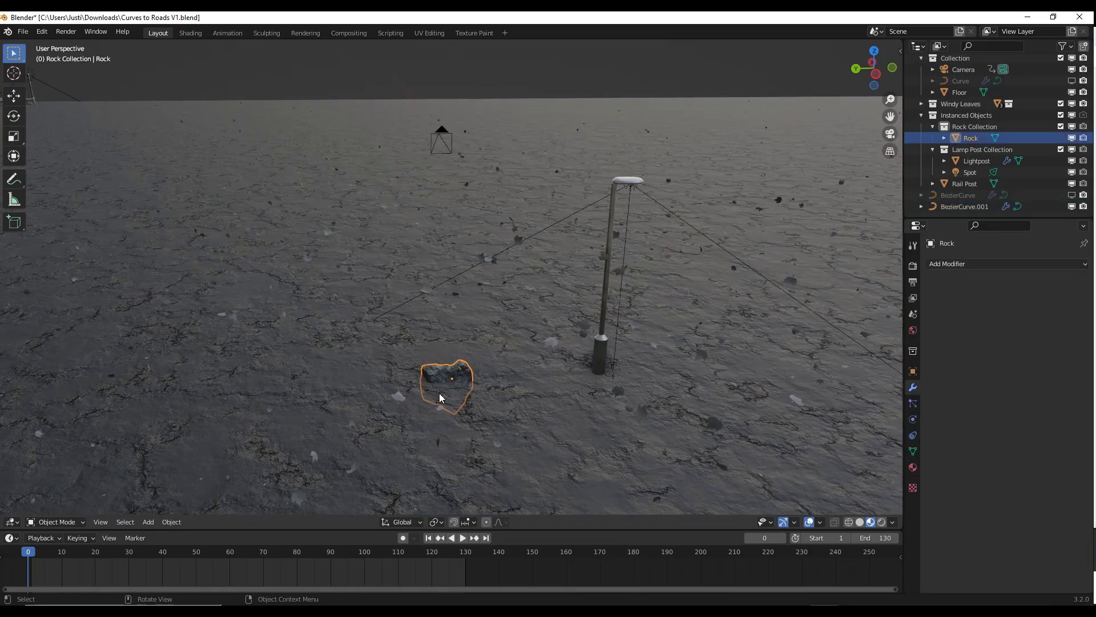
key(shift+a)
mouse_move(534, 370)
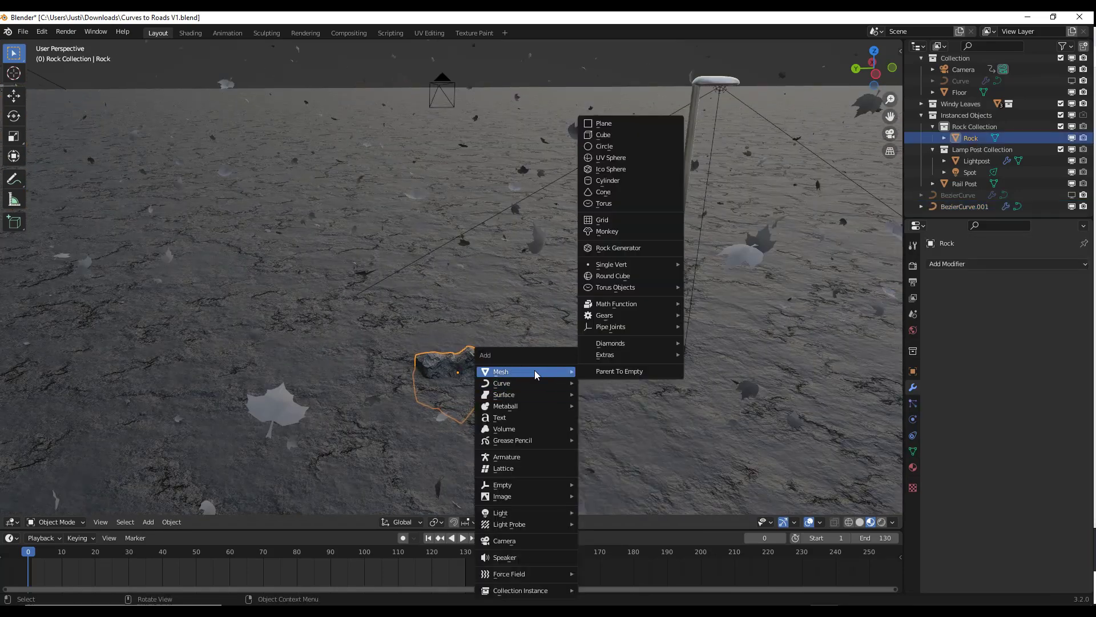
click(617, 248)
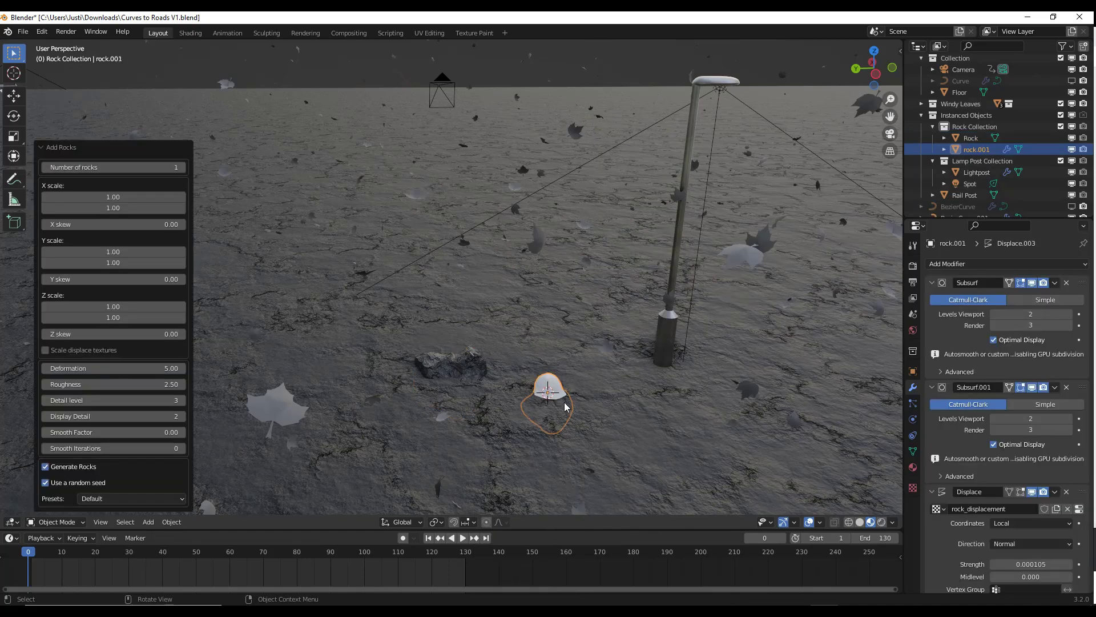
Raise the generated rock about 0.66 m along the Z axis, out of the floor.
key(g)
key(z)
click(551, 373)
scroll(549, 371, up, 5)
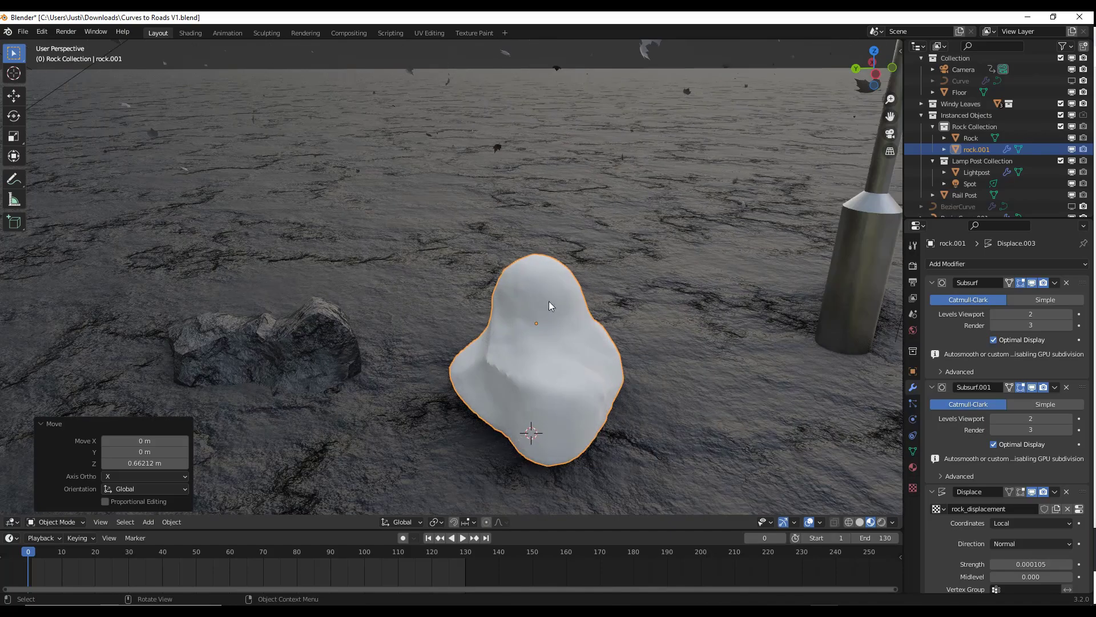
scroll(520, 385, down, 8)
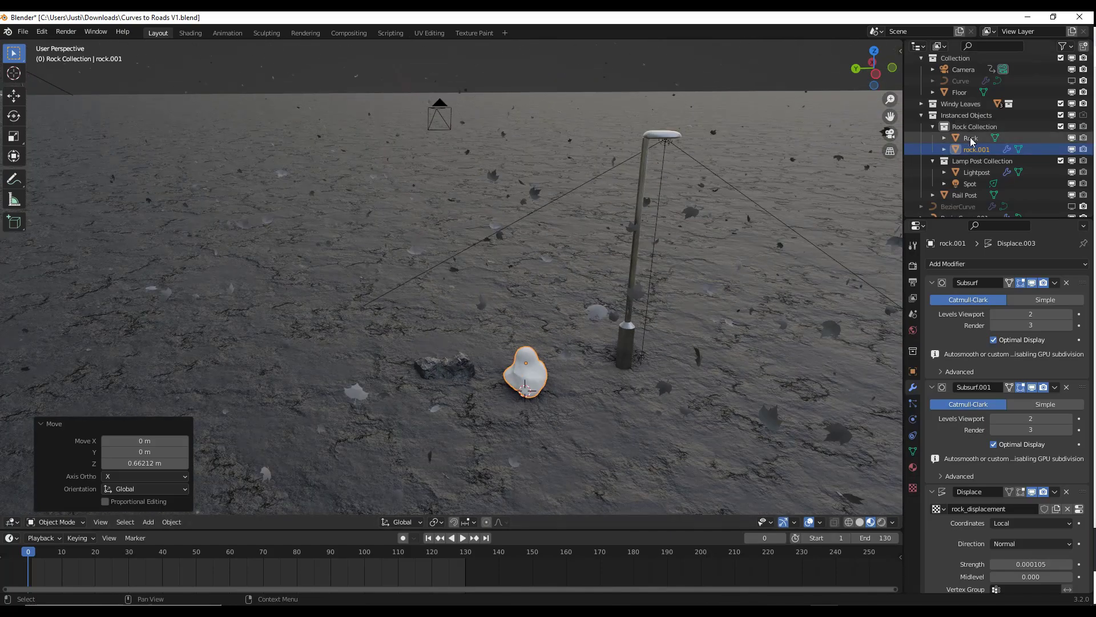
Examine the rocks scattered beside the new road, both up close and along the full curve.
scroll(783, 217, down, 9)
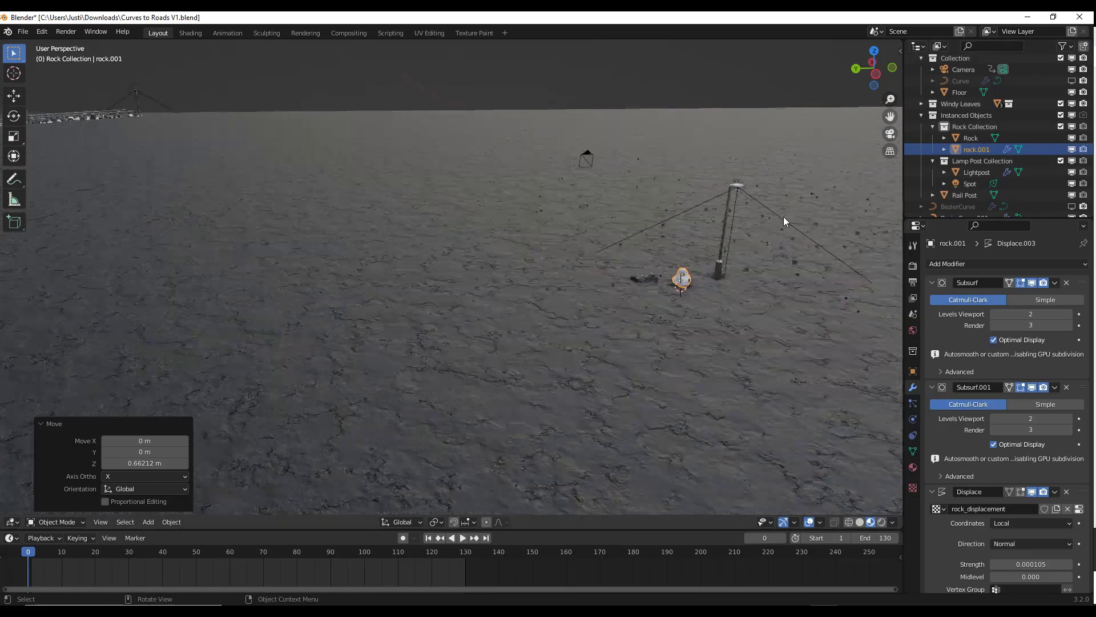
scroll(314, 224, up, 8)
scroll(322, 330, up, 5)
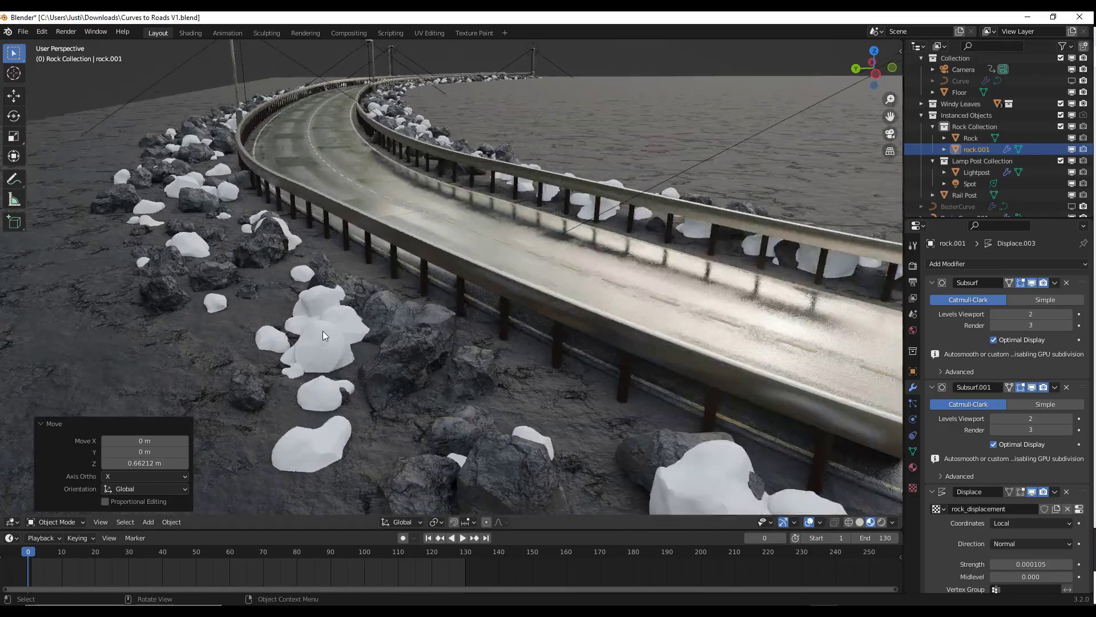
scroll(326, 251, down, 6)
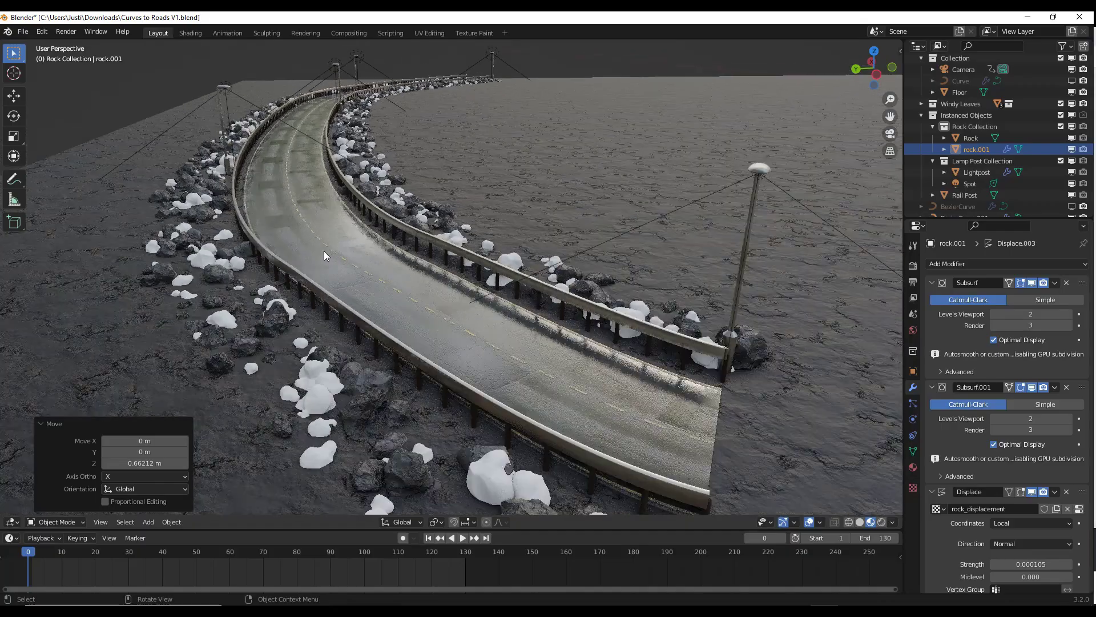
scroll(318, 279, up, 9)
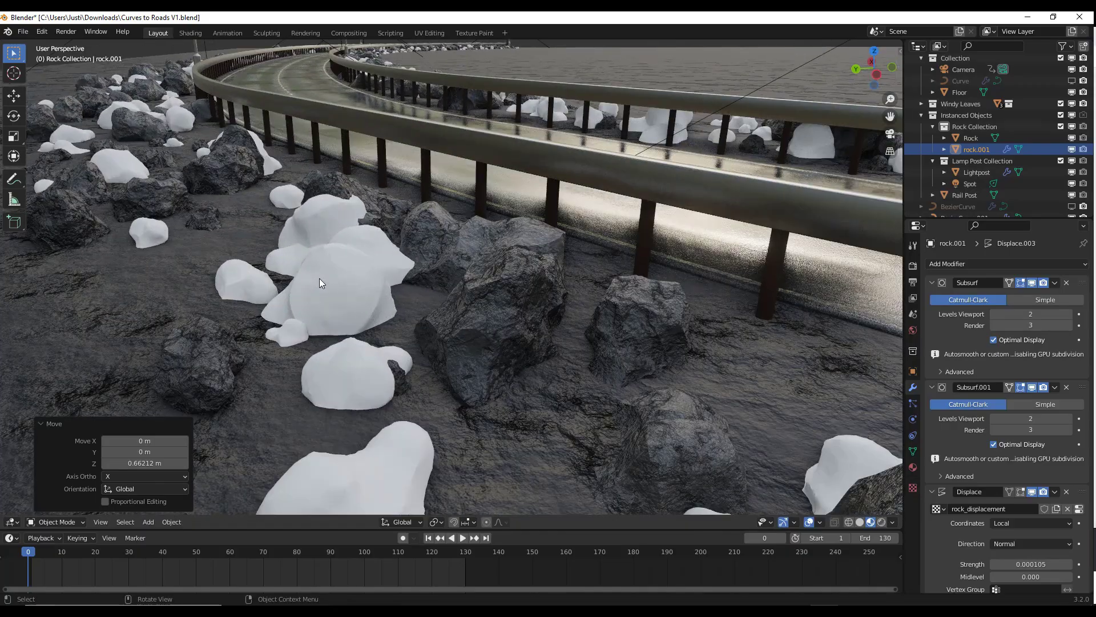
scroll(377, 260, down, 10)
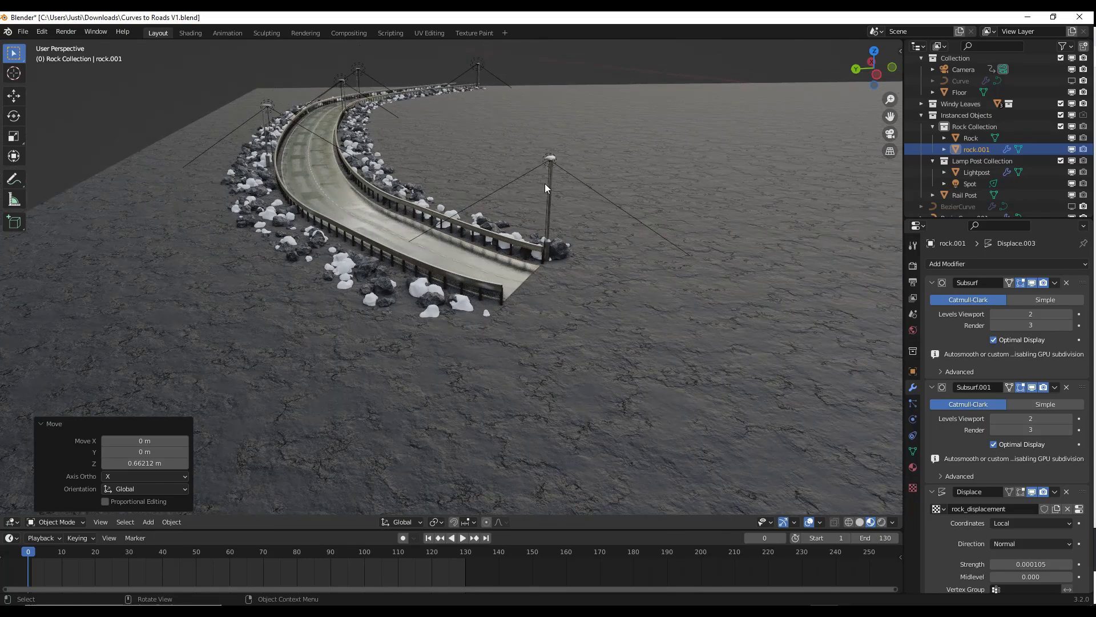
middle_drag(538, 171, 536, 163)
scroll(413, 100, up, 4)
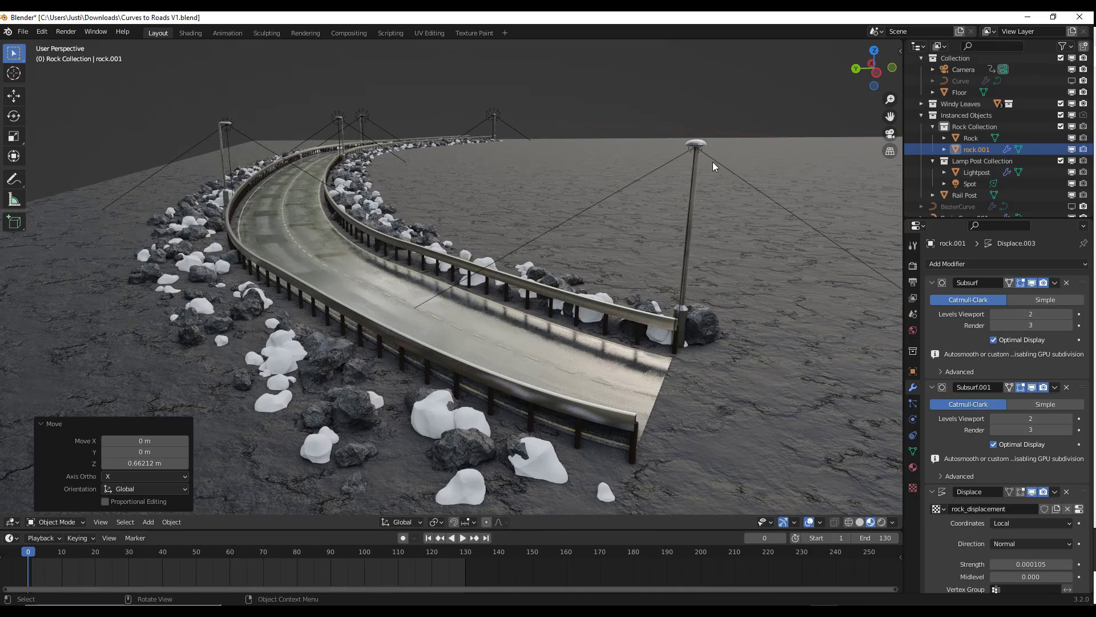
Switch the viewport to Rendered shading and recolour the lamp post's spot light to a paler orange, hue 0.067 and saturation 0.867.
key(z)
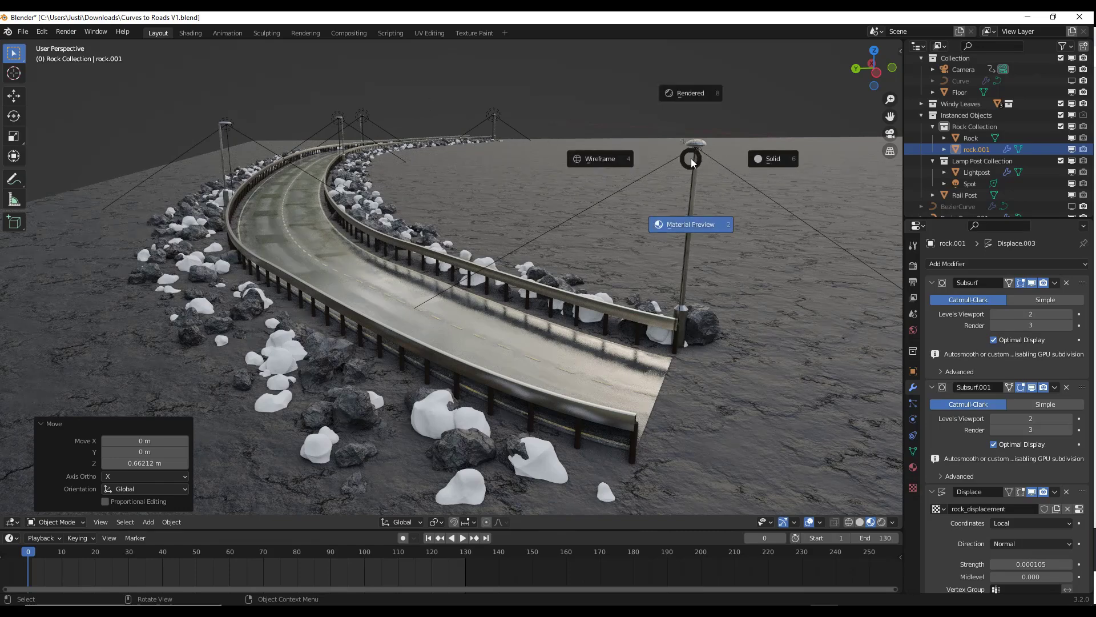
click(684, 96)
scroll(698, 156, up, 2)
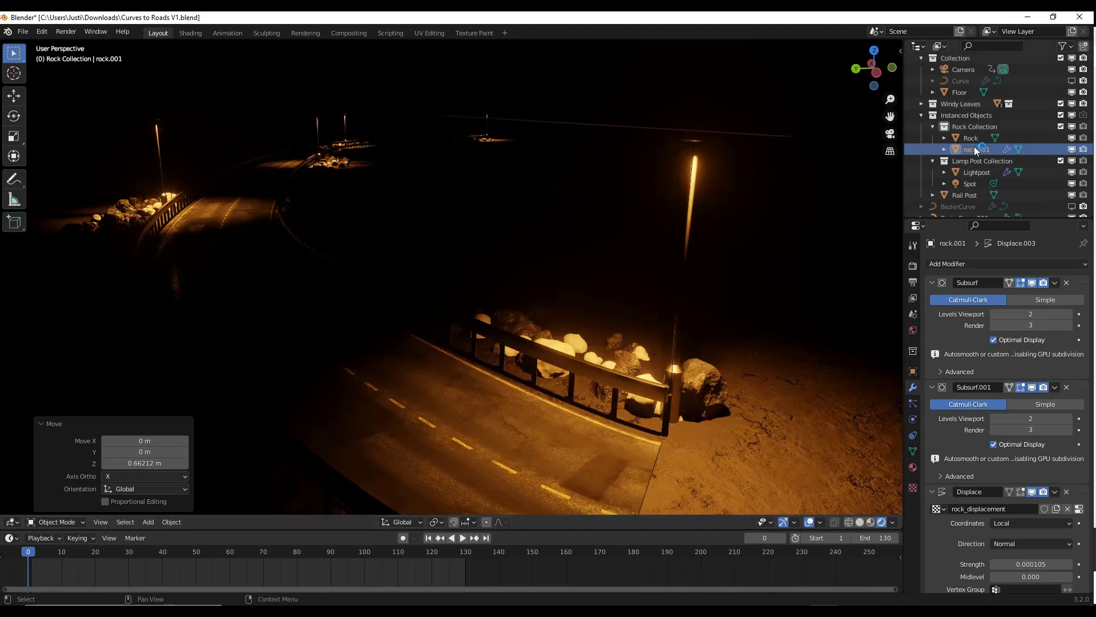
click(968, 184)
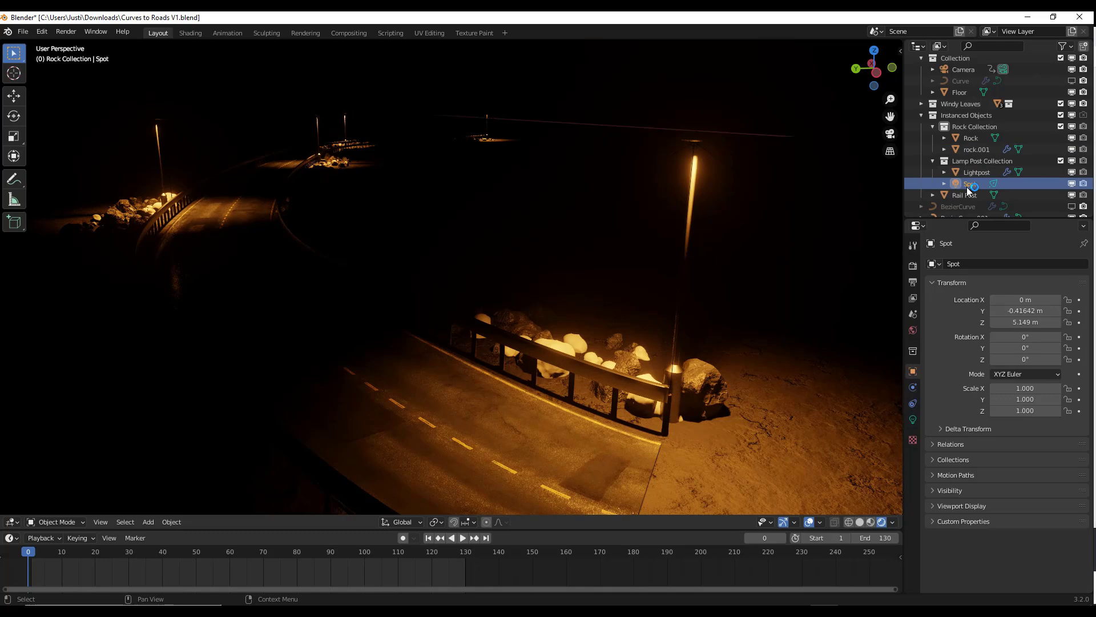
click(913, 421)
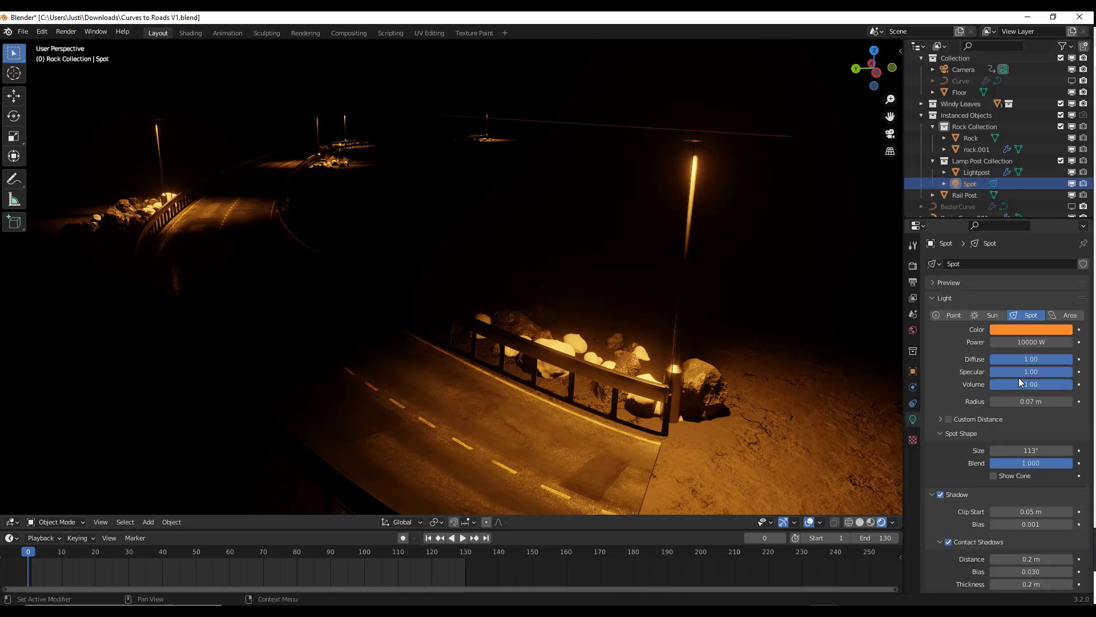
click(1030, 329)
mouse_move(1005, 239)
mouse_down()
mouse_move(985, 242)
mouse_move(979, 232)
mouse_move(1025, 197)
mouse_move(1006, 236)
mouse_move(985, 247)
mouse_move(999, 232)
mouse_move(997, 243)
mouse_up()
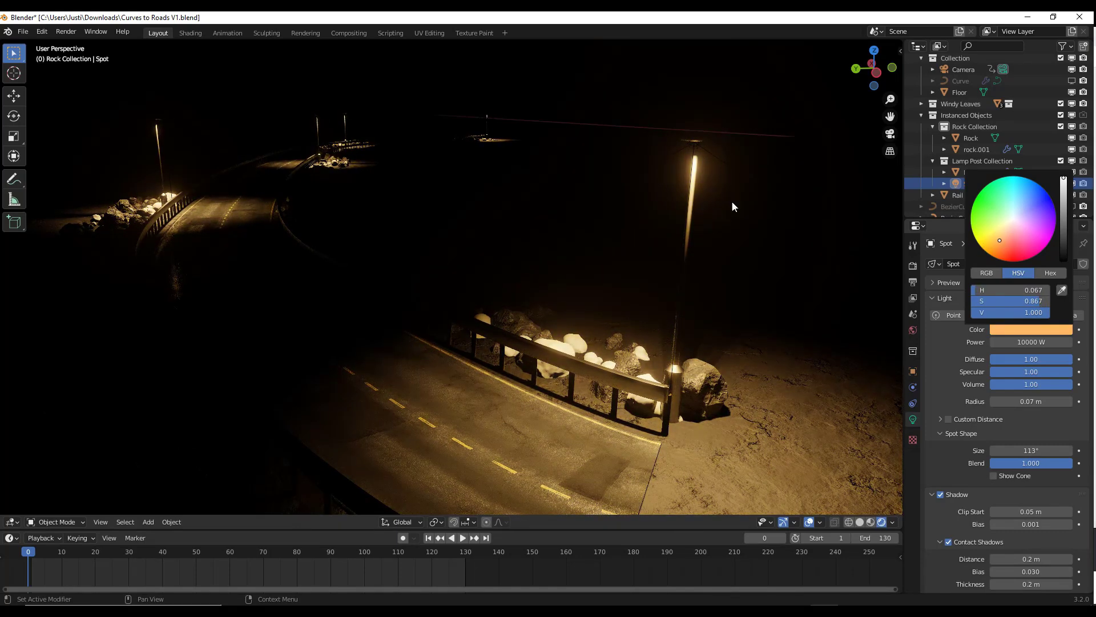
Select the new road curve and return the viewport to Material Preview shading.
click(492, 404)
key(z)
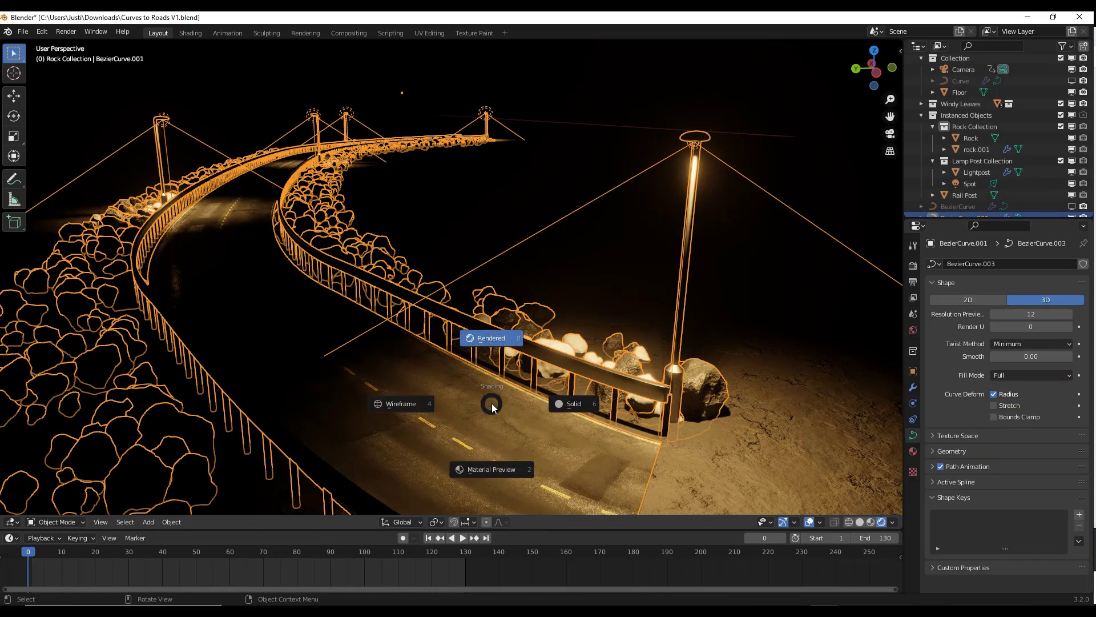
click(494, 467)
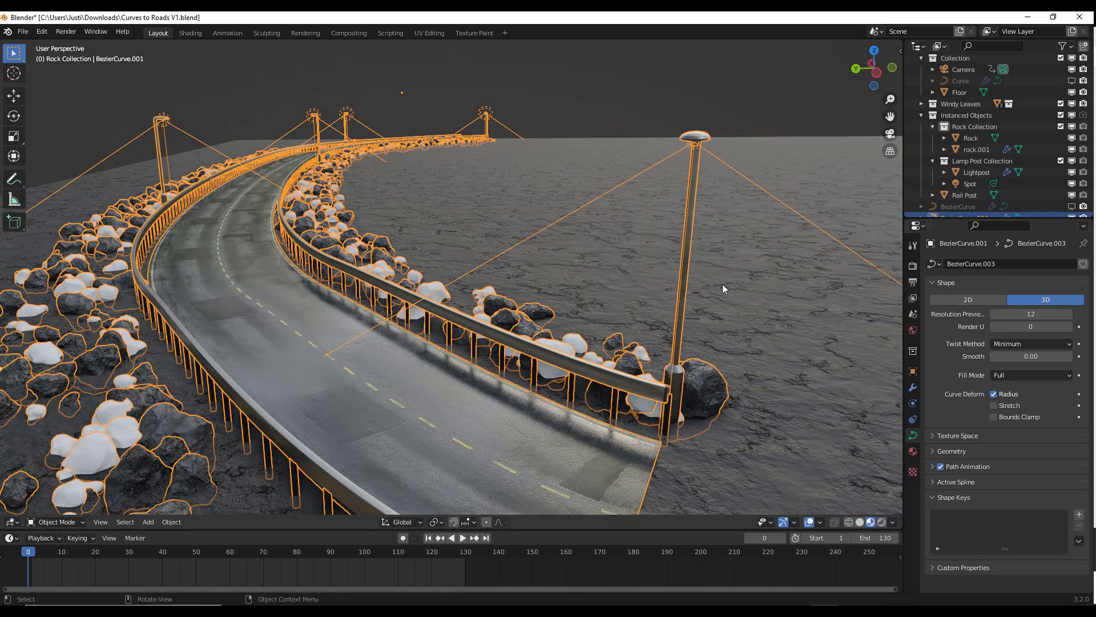
Try a different rock Length in the new road's Curves to Roads V1 modifier and undo it.
click(913, 387)
scroll(1001, 358, down, 3)
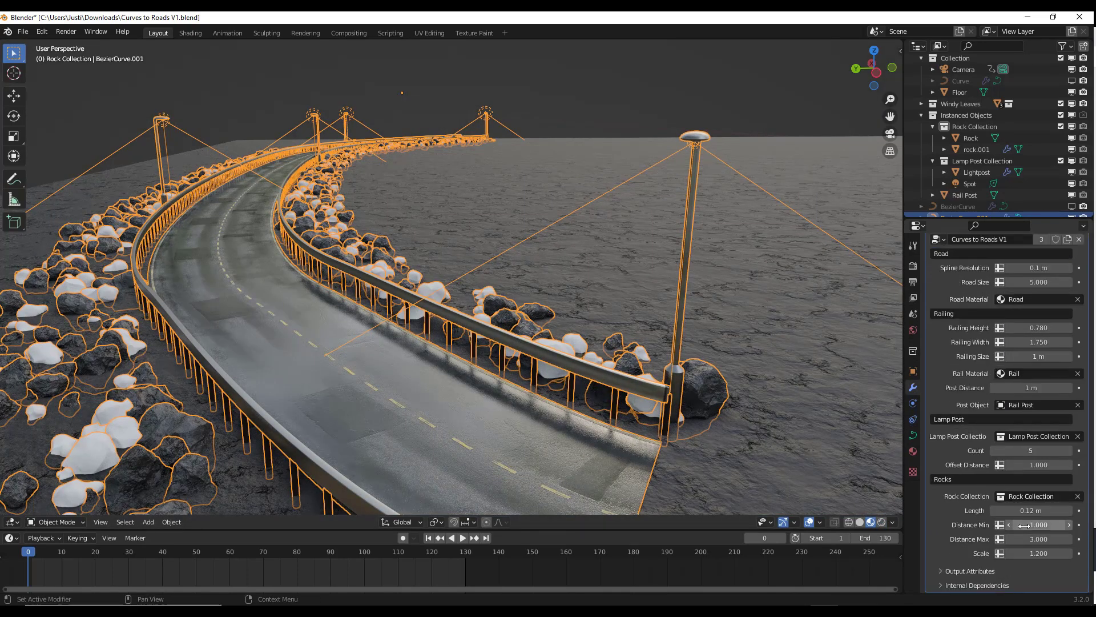
drag(1028, 510, 1007, 524)
key(ctrl+z)
Collapse the Windy Leaves collection and play the leaf animation around the original road, stopping at frame 103.
scroll(454, 261, down, 3)
middle_drag(454, 261, 532, 263)
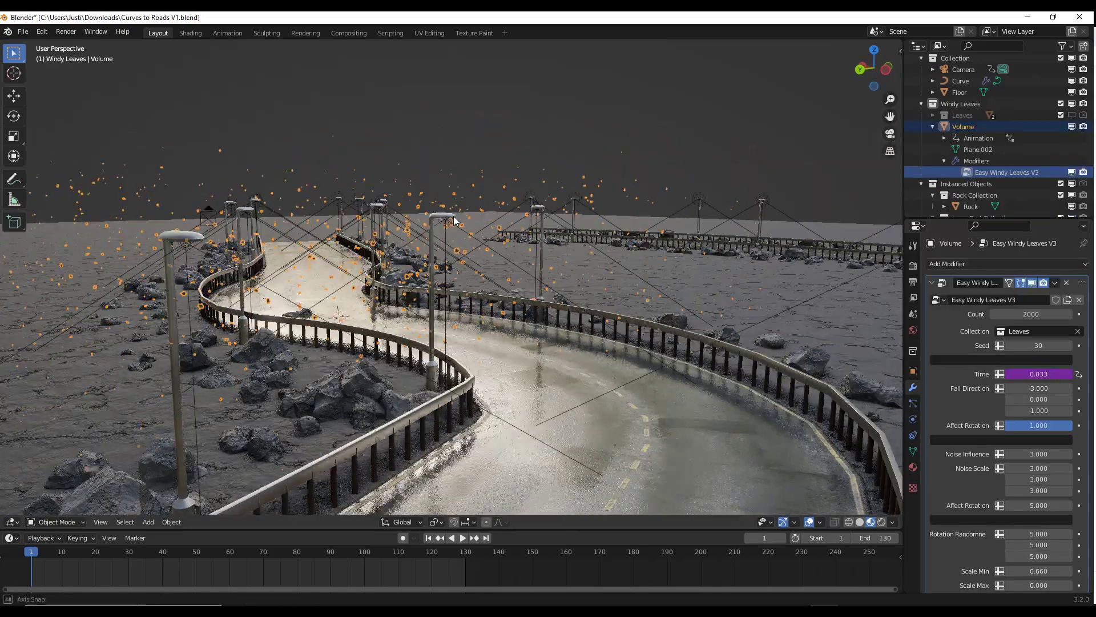
middle_drag(454, 216, 456, 207)
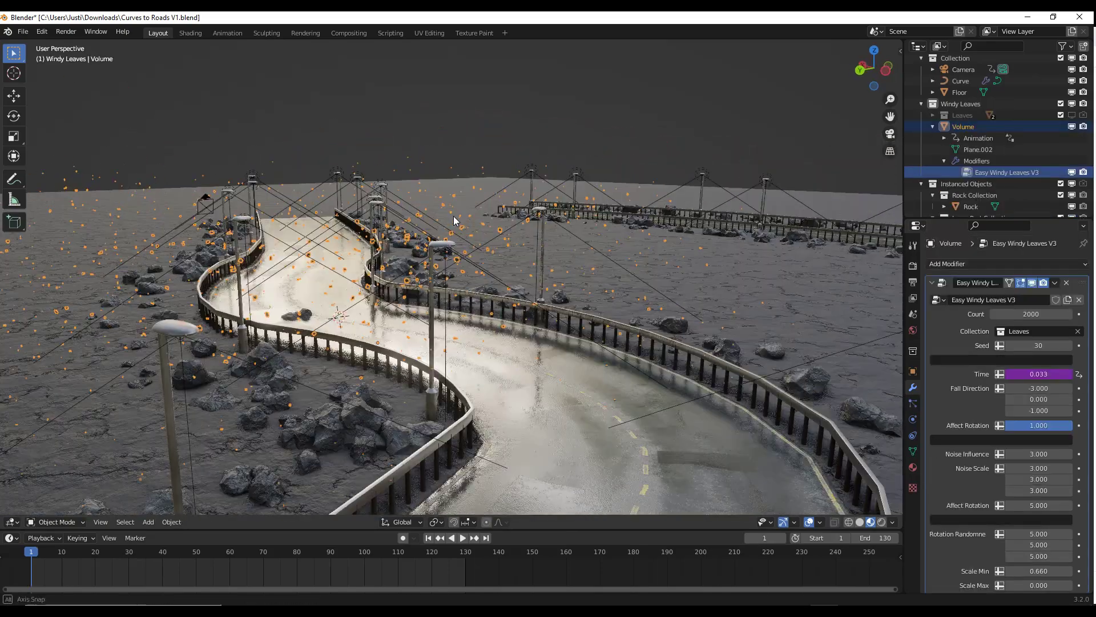
click(922, 103)
middle_drag(512, 232, 421, 256)
scroll(421, 257, up, 8)
scroll(419, 261, down, 4)
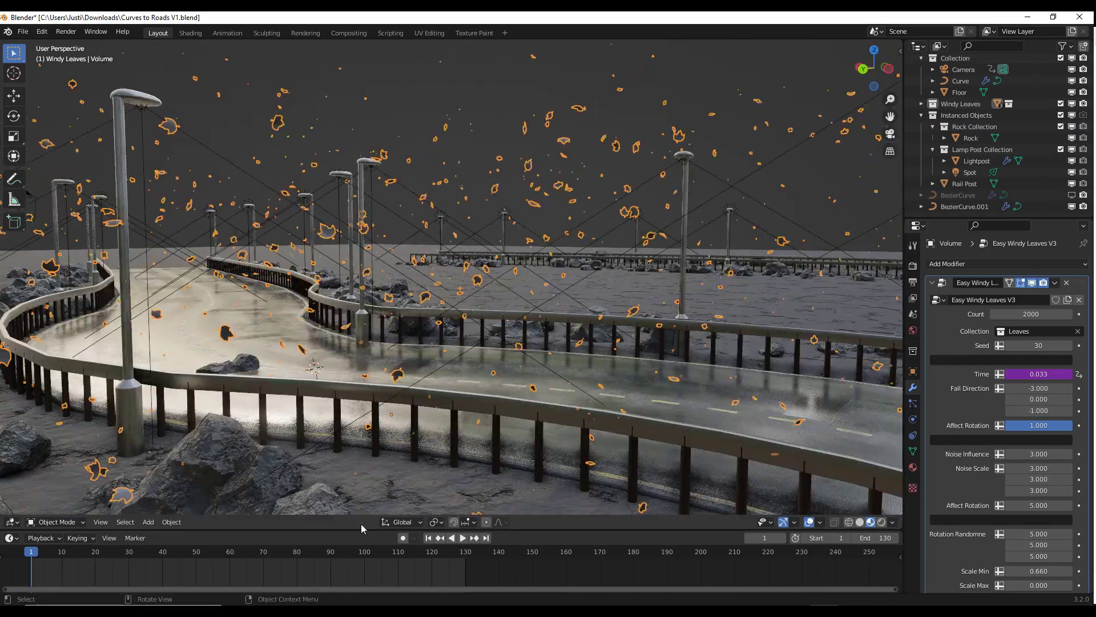
click(462, 539)
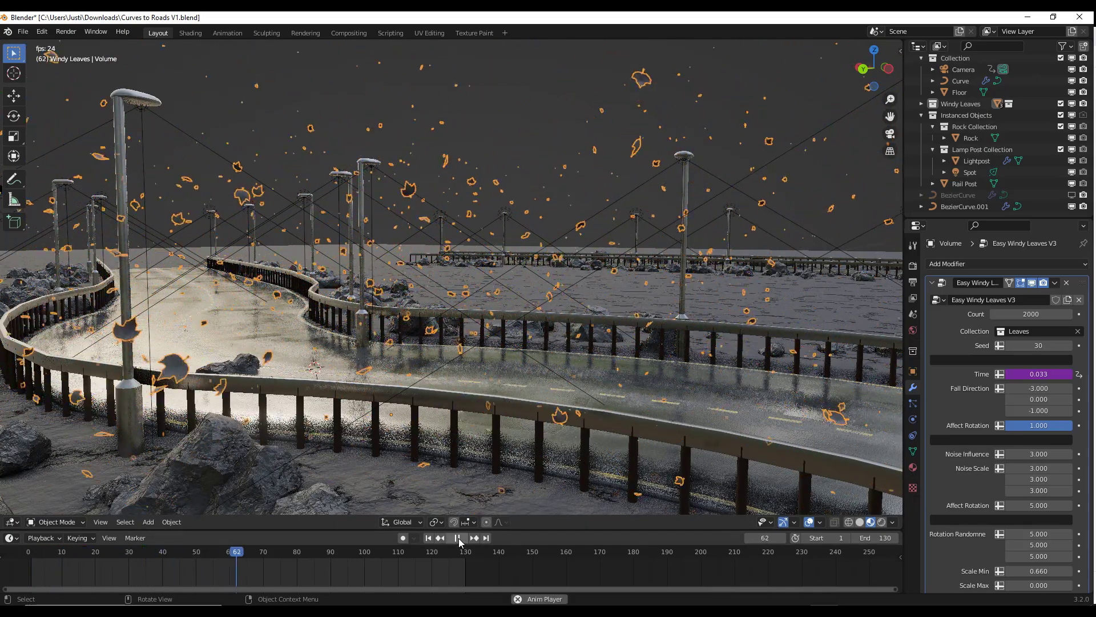
click(458, 538)
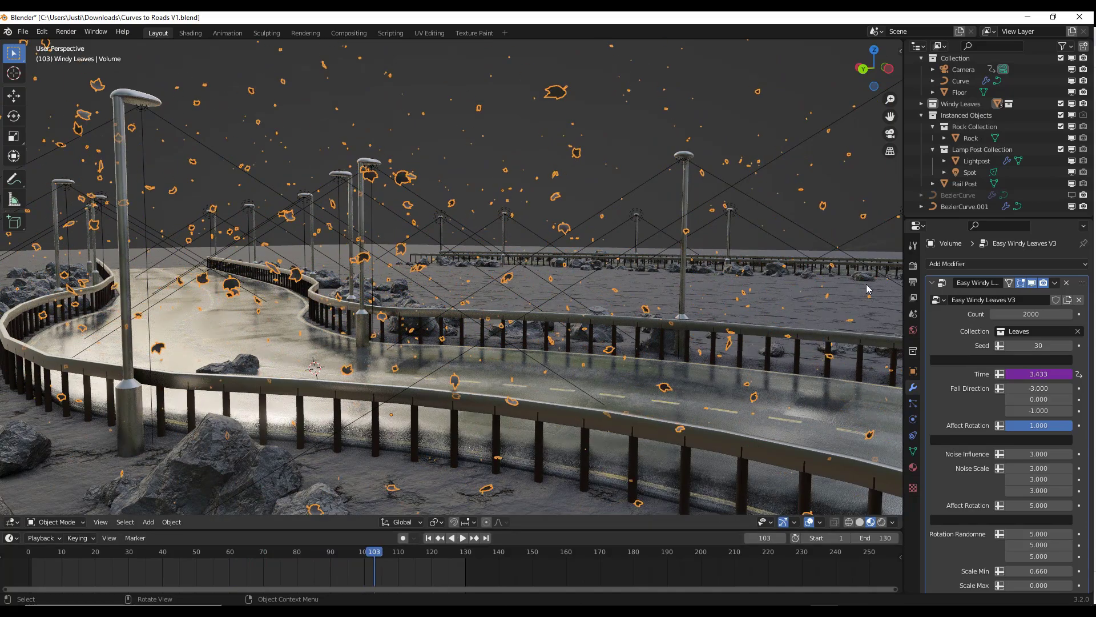
Hide the Instanced Objects collection in the viewport and put the leaves' Volume object into Edit Mode.
click(1071, 115)
scroll(570, 291, down, 3)
middle_drag(569, 292, 589, 318)
scroll(523, 296, down, 1)
key(Tab)
Move the leaf volume's selected end face about 14.4 m along negative X, out past the end of the road.
scroll(522, 295, down, 10)
scroll(562, 301, up, 5)
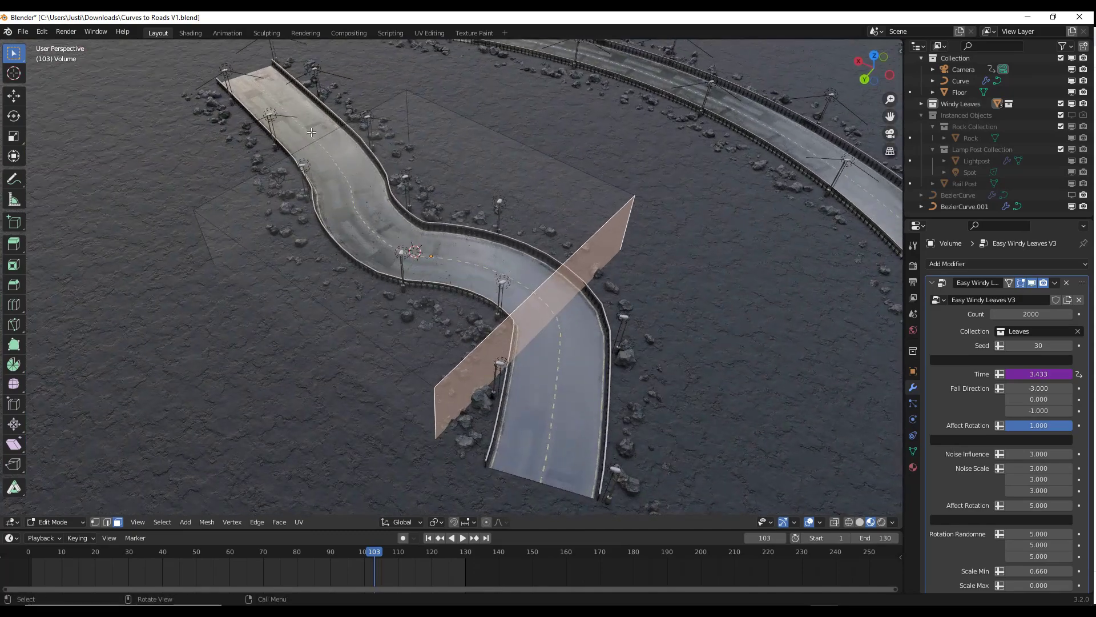
middle_drag(359, 259, 371, 232)
scroll(459, 305, up, 7)
middle_drag(499, 321, 514, 277)
scroll(734, 336, up, 3)
scroll(734, 336, down, 8)
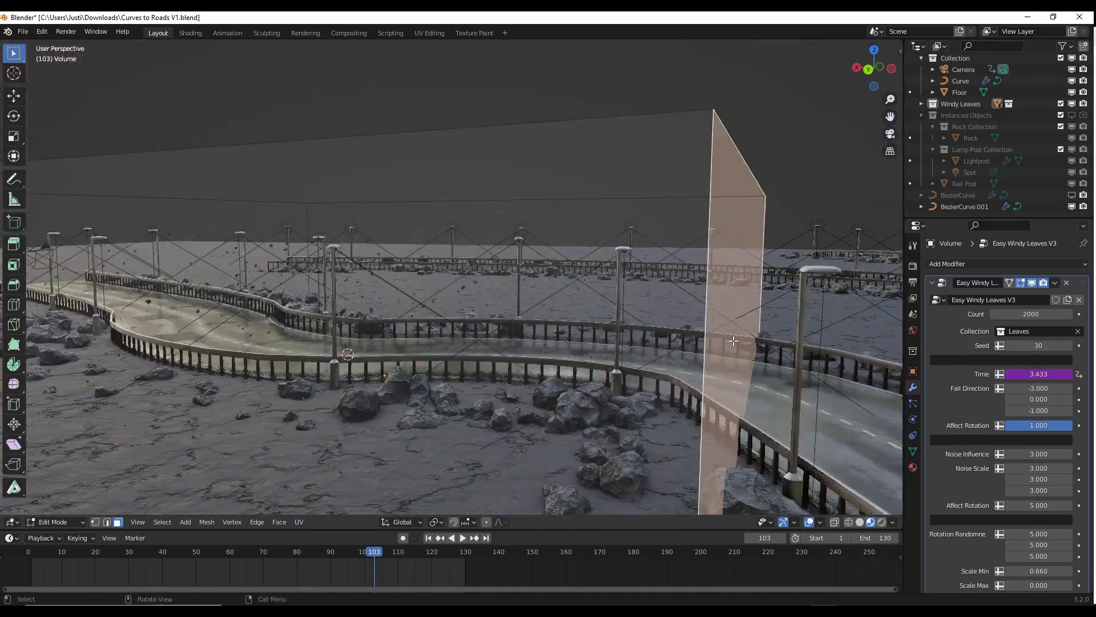
middle_drag(734, 336, 765, 353)
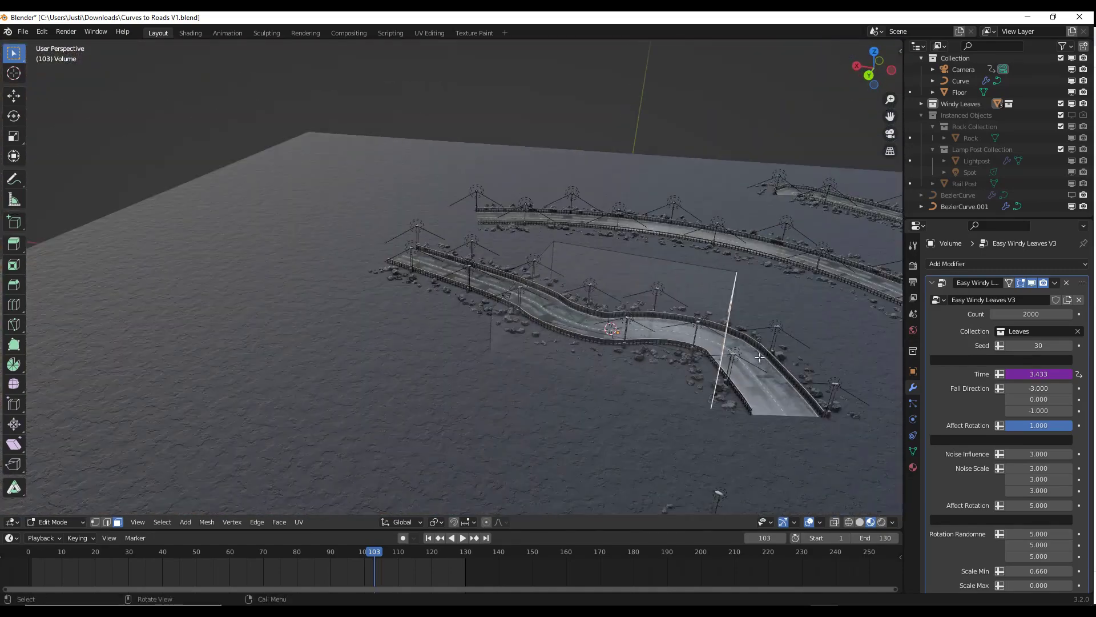
key(g)
key(y)
key(x)
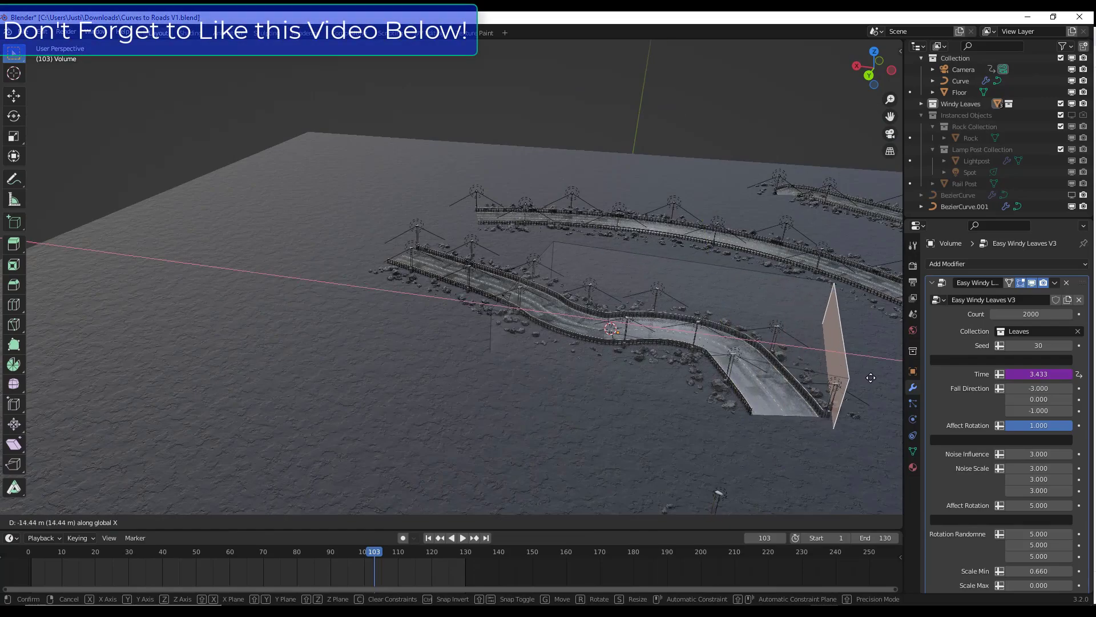
click(873, 379)
Select the leaf volume's adjacent side face and move it about 2.4 m along the Y axis.
middle_drag(873, 380, 698, 394)
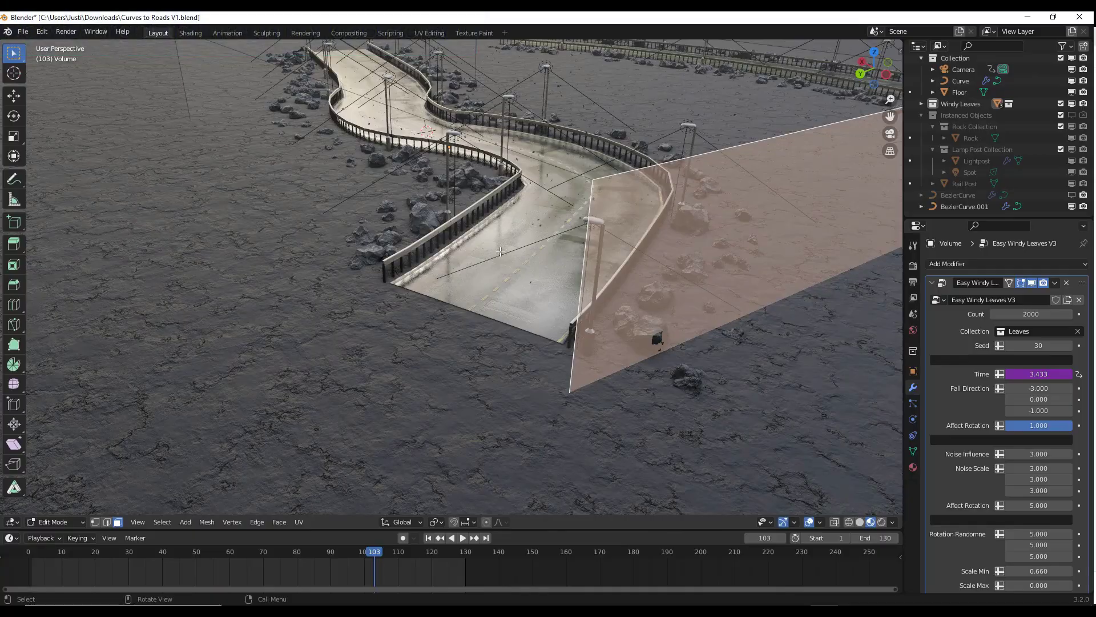
click(483, 225)
key(g)
key(y)
click(444, 240)
Play the leaf animation over the enlarged volume and set the Easy Windy Leaves Count to 500.
scroll(528, 228, up, 4)
middle_drag(588, 254, 517, 175)
scroll(518, 175, down, 2)
shift+middle_drag(423, 105, 490, 183)
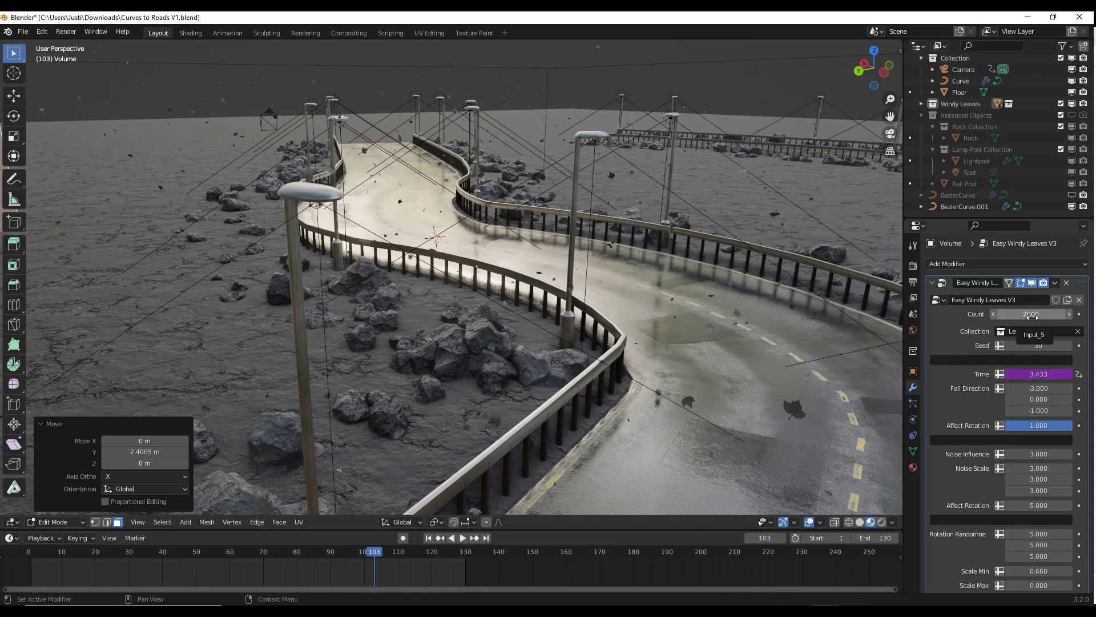
click(462, 537)
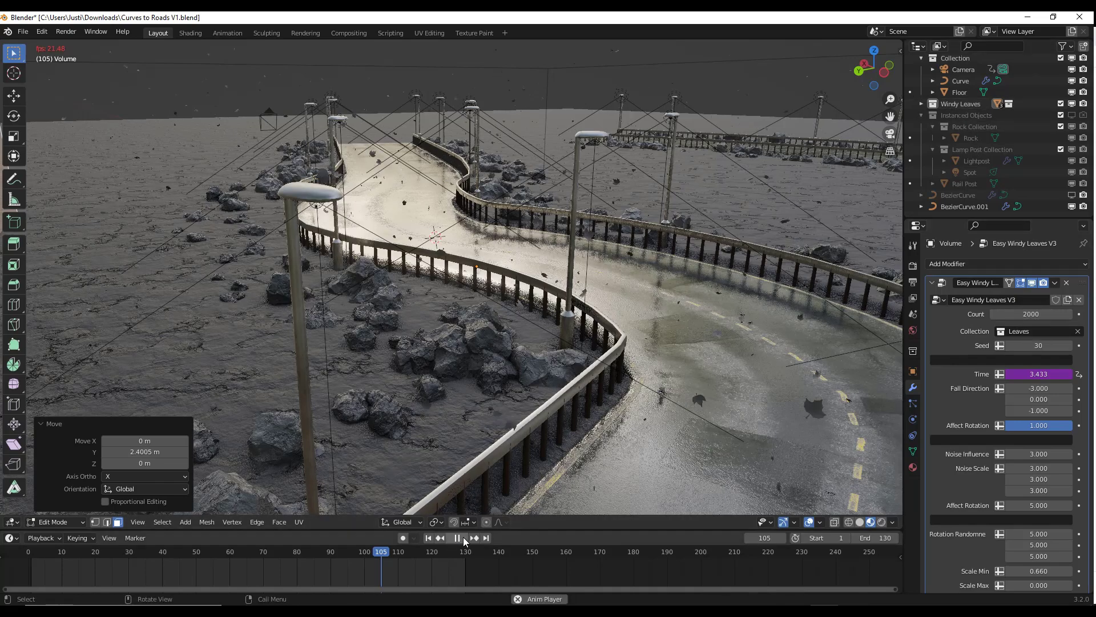
drag(1047, 315, 1009, 315)
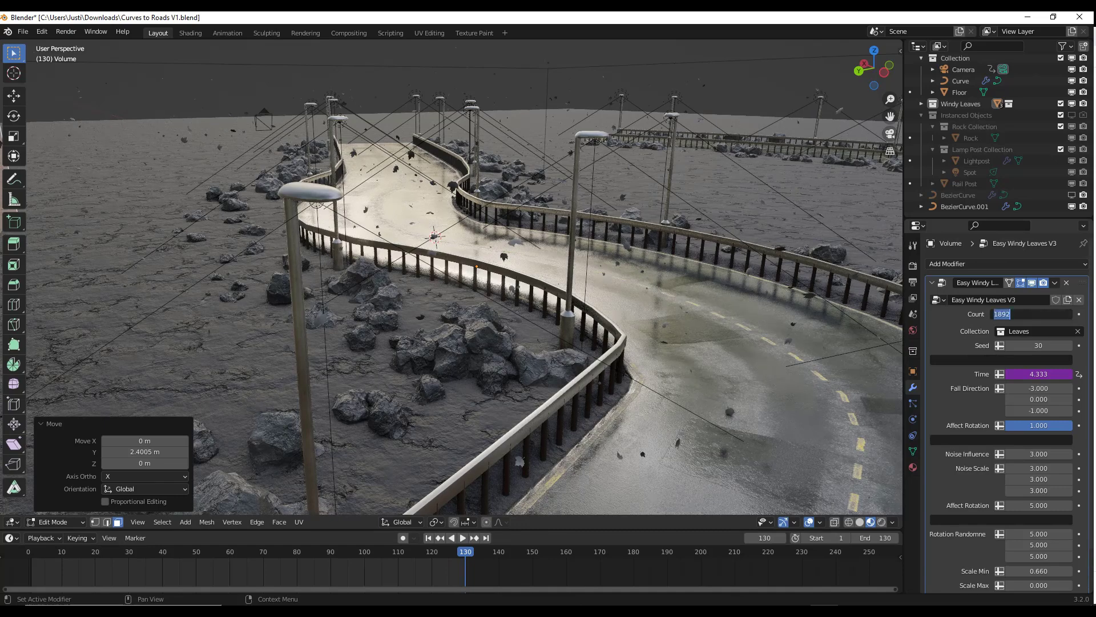
text(00)
key(Return)
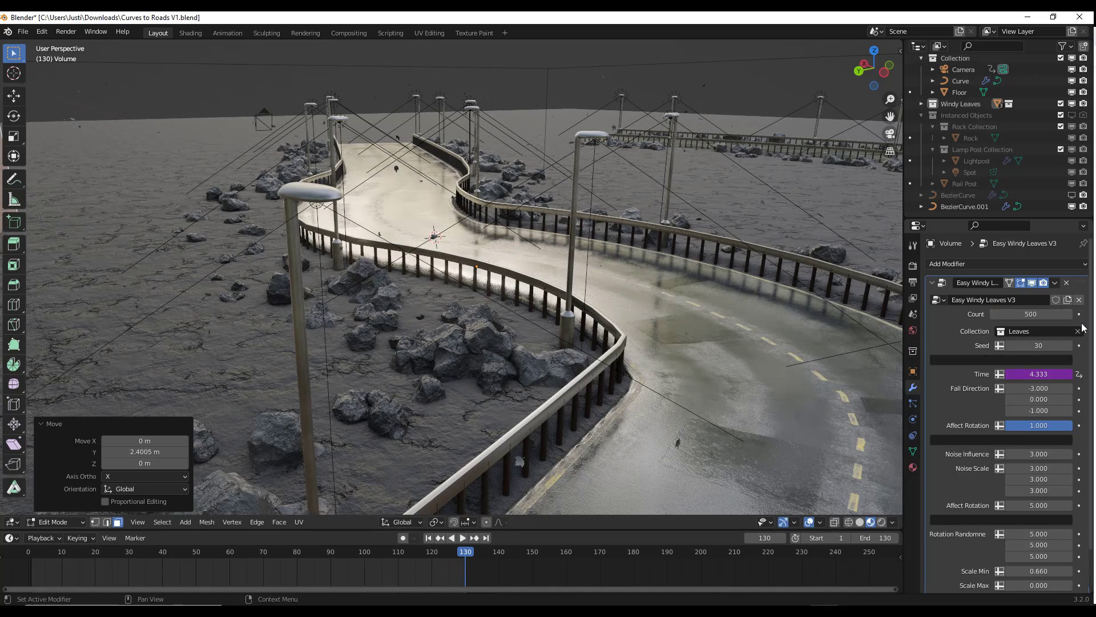
Play the animation with fewer leaves, try a Count of 5000, and set the Count to 2000.
click(462, 538)
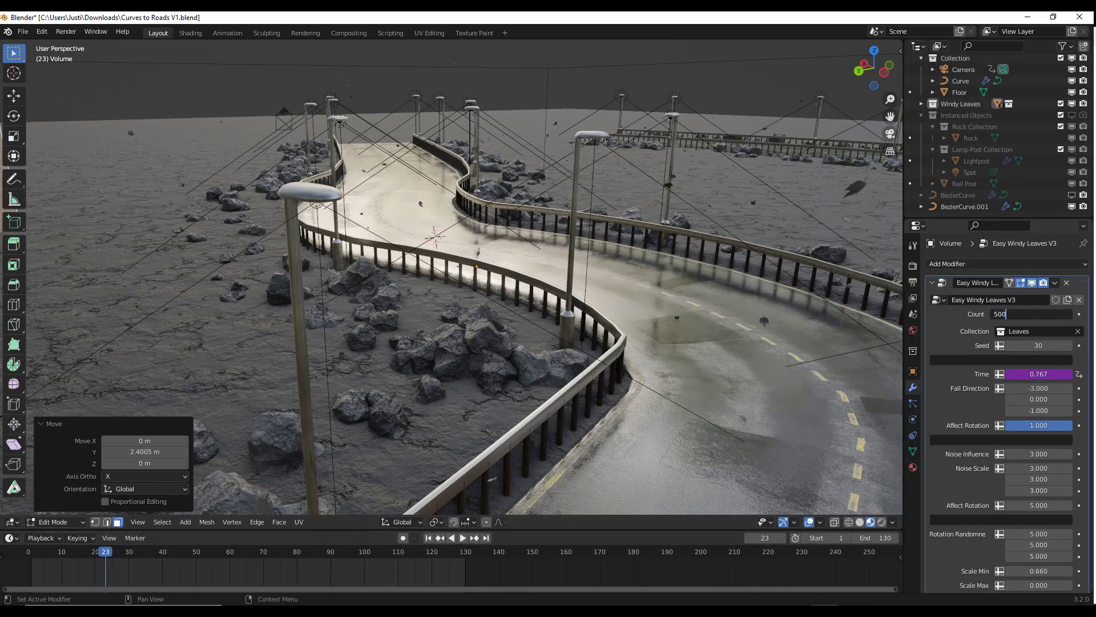
key(Return)
key(Return)
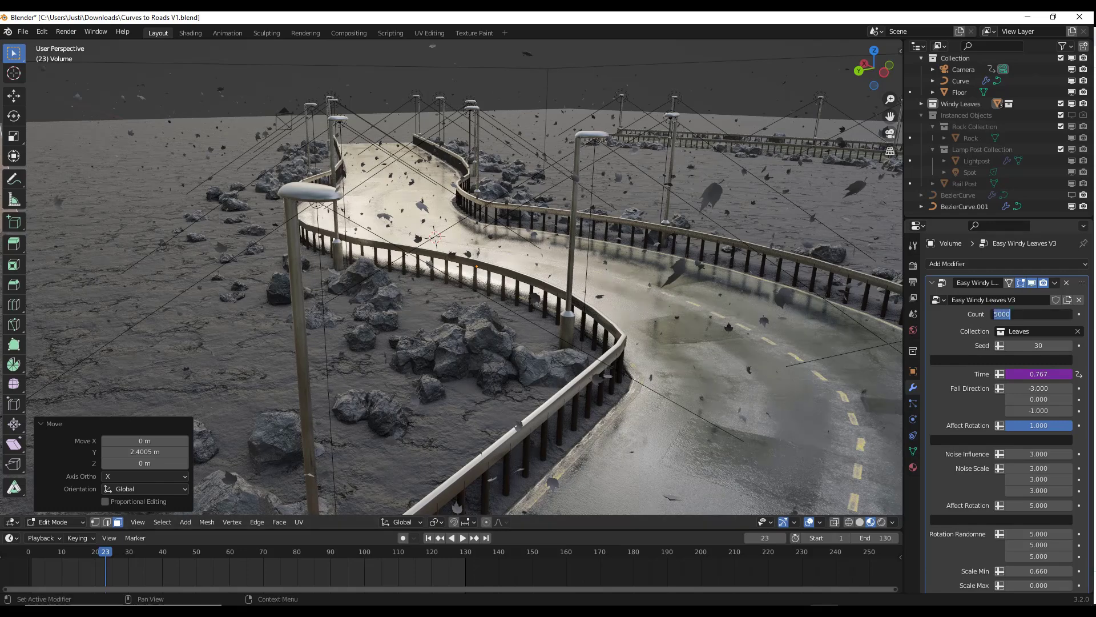
text(0)
key(Return)
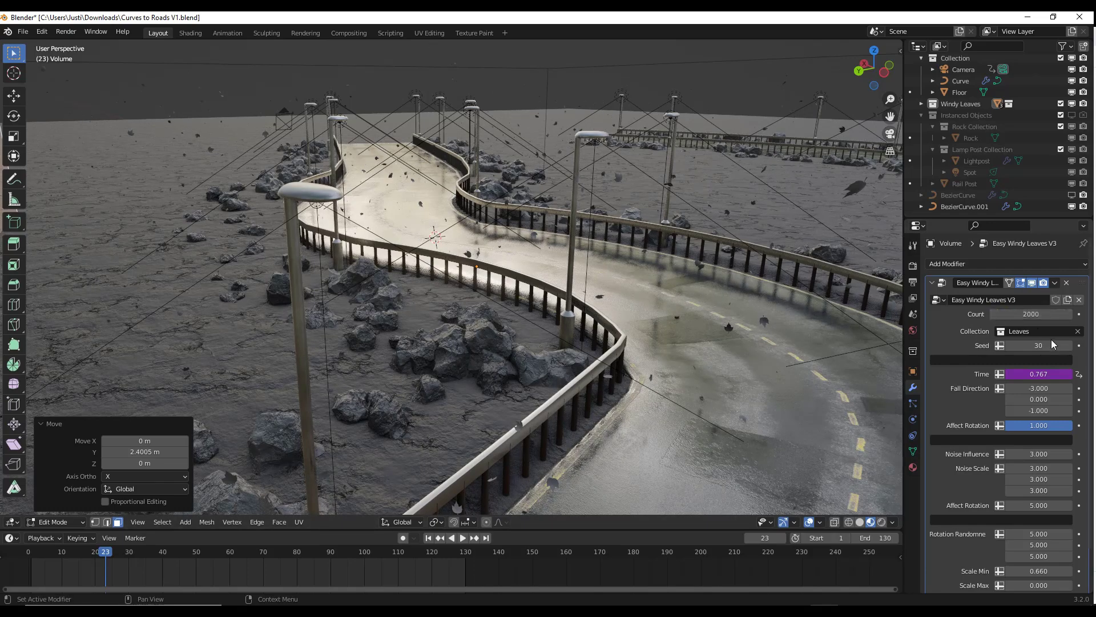
Set the leaf distribution's Seed to 28.
drag(1050, 345, 1038, 345)
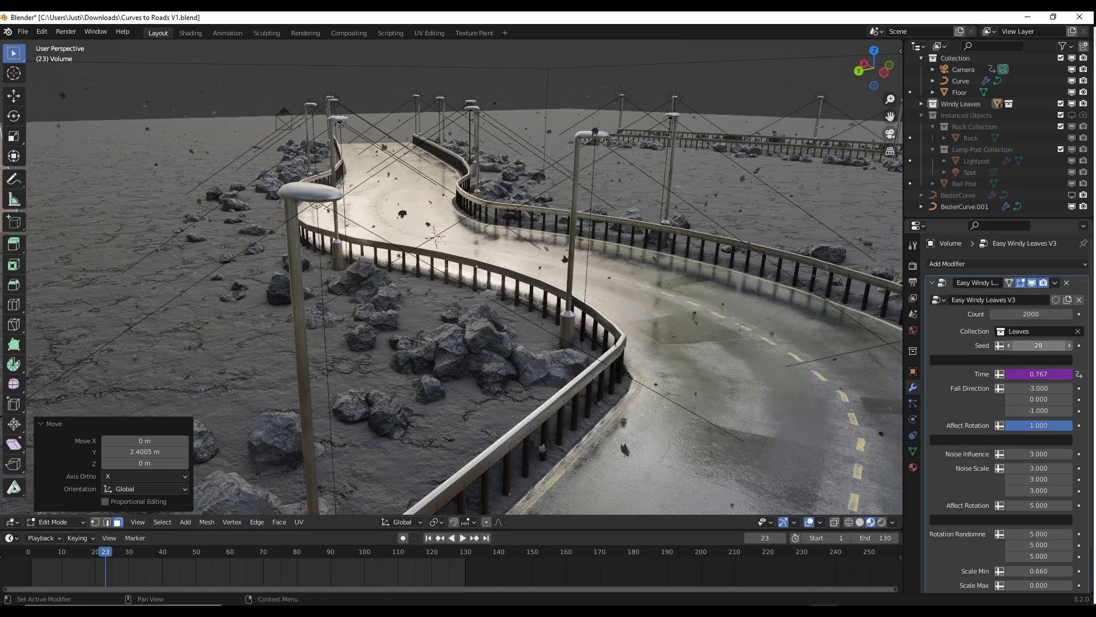
scroll(981, 383, down, 2)
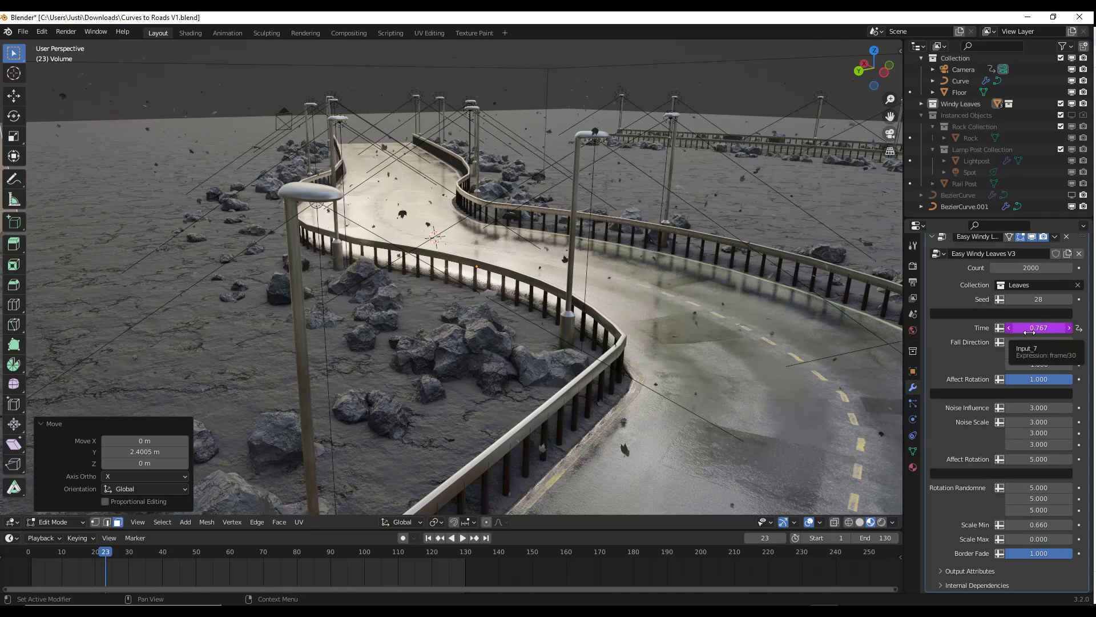
With the animation playing, set the leaves' Noise Influence to 3.39 and Scale Min to 0.72.
click(461, 541)
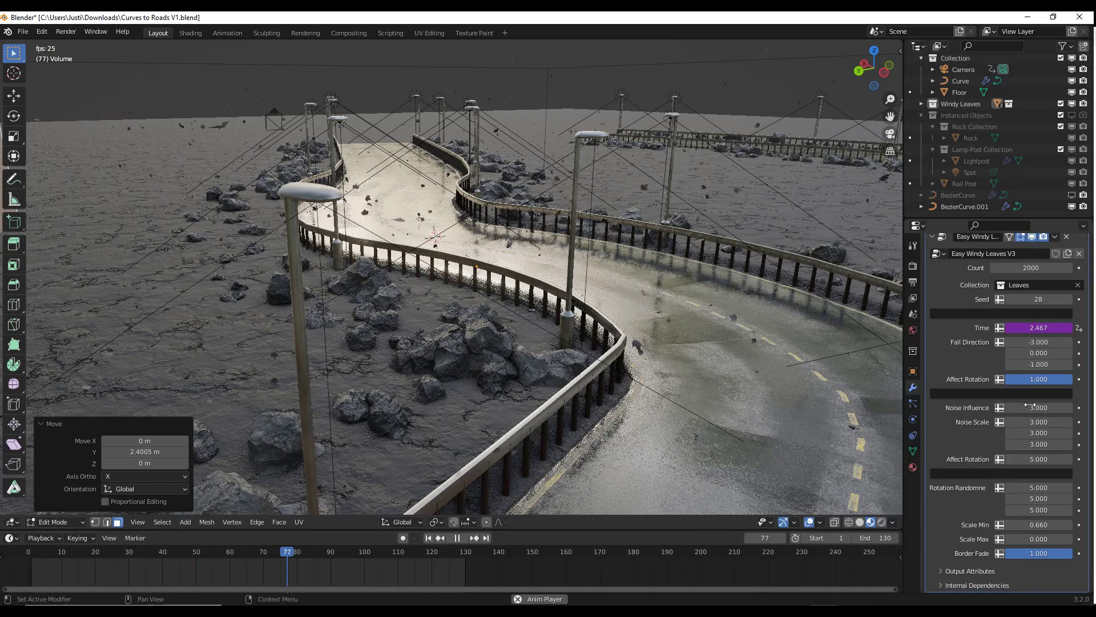
mouse_move(1031, 408)
mouse_down()
mouse_move(1088, 408)
mouse_move(950, 408)
mouse_move(1011, 408)
mouse_up()
middle_drag(714, 346, 701, 341)
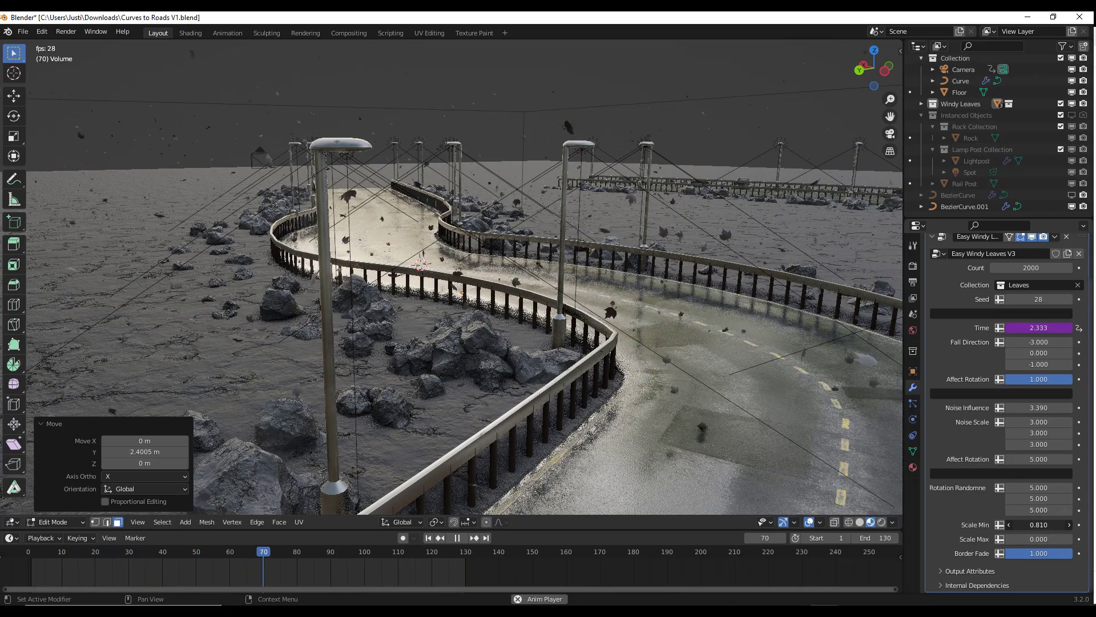
mouse_move(1038, 524)
mouse_down()
mouse_move(1064, 524)
mouse_move(1047, 524)
mouse_up()
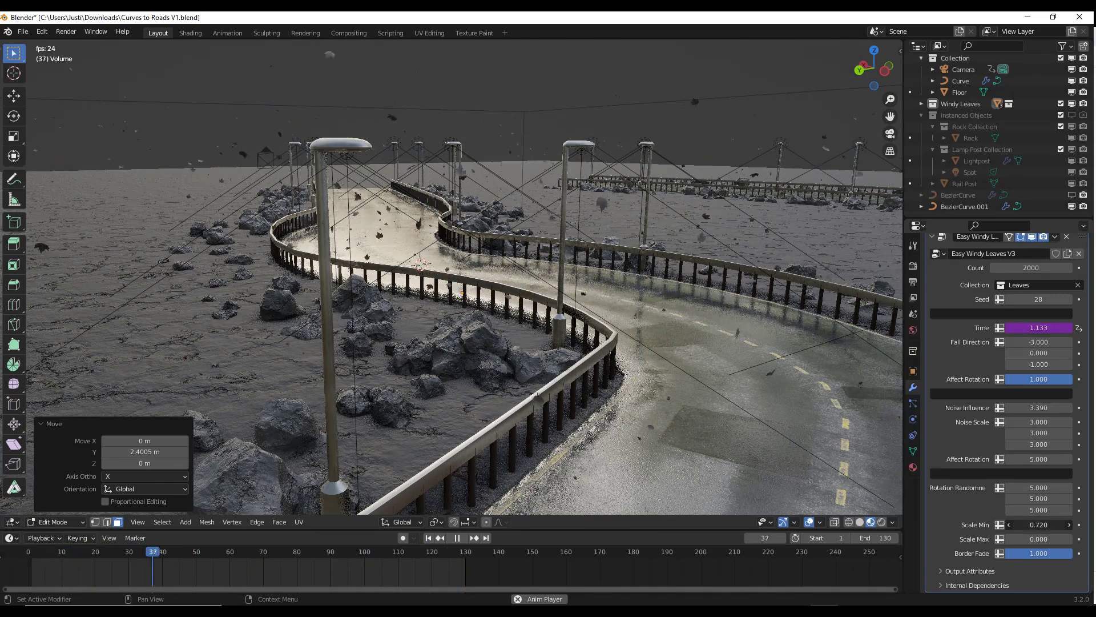